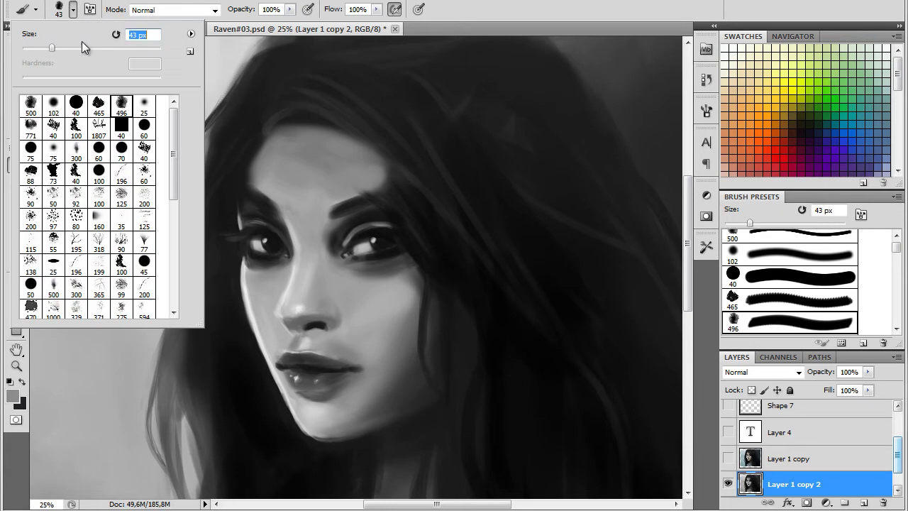
# Paint dark hair strands along the forehead's edge above the right-hand brow with a 75 px brush.
pyautogui.moveTo(321, 128); pyautogui.dragTo(375, 189)
pyautogui.moveTo(363, 140); pyautogui.dragTo(390, 175)
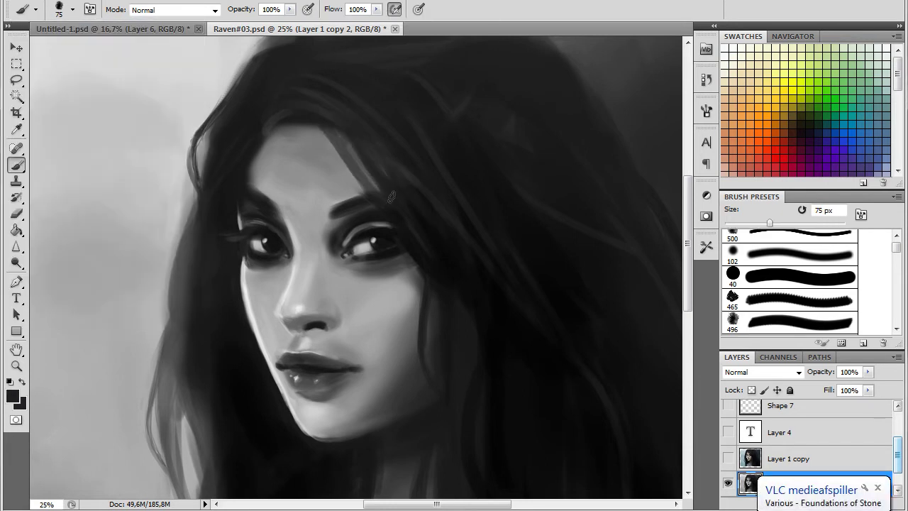
# Cover the irises' bright highlights with a sampled dark tone using a 38 px brush.
pyautogui.keyDown('alt'); pyautogui.click(379, 244); pyautogui.keyUp('alt')
pyautogui.click(72, 10)
pyautogui.click(54, 50)
pyautogui.moveTo(374, 242); pyautogui.dragTo(376, 238)
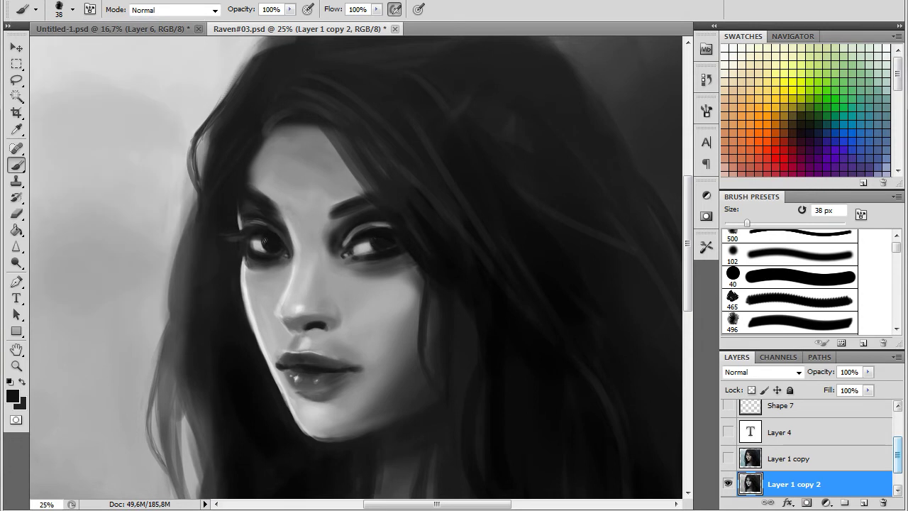
# Set the brush to 76 px and paint grey irises in both eyes with sampled facial tones.
pyautogui.keyDown('alt'); pyautogui.click(316, 245); pyautogui.keyUp('alt')
pyautogui.click(73, 10)
pyautogui.moveTo(60, 48); pyautogui.dragTo(70, 48)
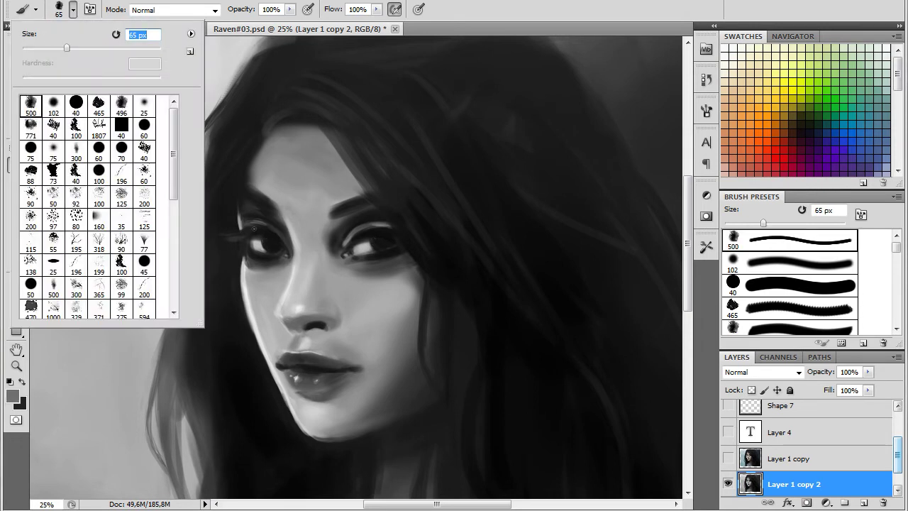
pyautogui.write('76')
pyautogui.press('Return')
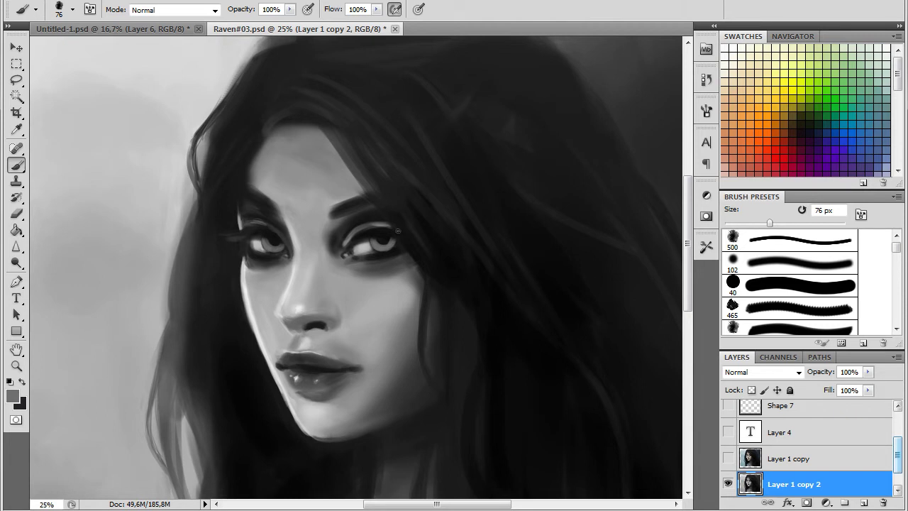
pyautogui.keyDown('alt'); pyautogui.click(365, 214); pyautogui.keyUp('alt')
pyautogui.keyDown('alt'); pyautogui.click(275, 248); pyautogui.keyUp('alt')
pyautogui.keyDown('alt'); pyautogui.click(304, 288); pyautogui.keyUp('alt')
# Set the brush to 30 px and paint dark pupils into the grey irises, blending with sampled eye tones.
pyautogui.click(21, 368)
pyautogui.moveTo(354, 281); pyautogui.dragTo(390, 280)
pyautogui.click(20, 163)
pyautogui.click(72, 10)
pyautogui.moveTo(67, 54); pyautogui.dragTo(42, 54)
pyautogui.click(401, 189)
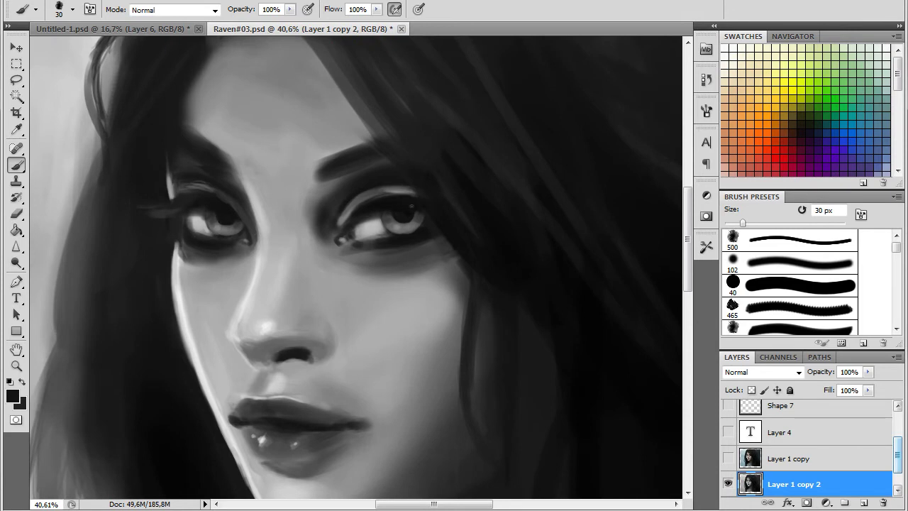
pyautogui.keyDown('alt'); pyautogui.click(215, 216); pyautogui.keyUp('alt')
pyautogui.keyDown('alt'); pyautogui.click(368, 232); pyautogui.keyUp('alt')
pyautogui.click(12, 396)
pyautogui.click(274, 110)
pyautogui.click(595, 97)
pyautogui.hotkey('ctrl', 'z')
# Set the foreground colour to white and dab small highlights into both eyes with the 30 px brush.
pyautogui.keyDown('alt'); pyautogui.click(425, 294); pyautogui.keyUp('alt')
pyautogui.keyDown('alt'); pyautogui.click(176, 291); pyautogui.keyUp('alt')
pyautogui.click(13, 395)
pyautogui.click(273, 107)
pyautogui.click(594, 97)
pyautogui.click(390, 211)
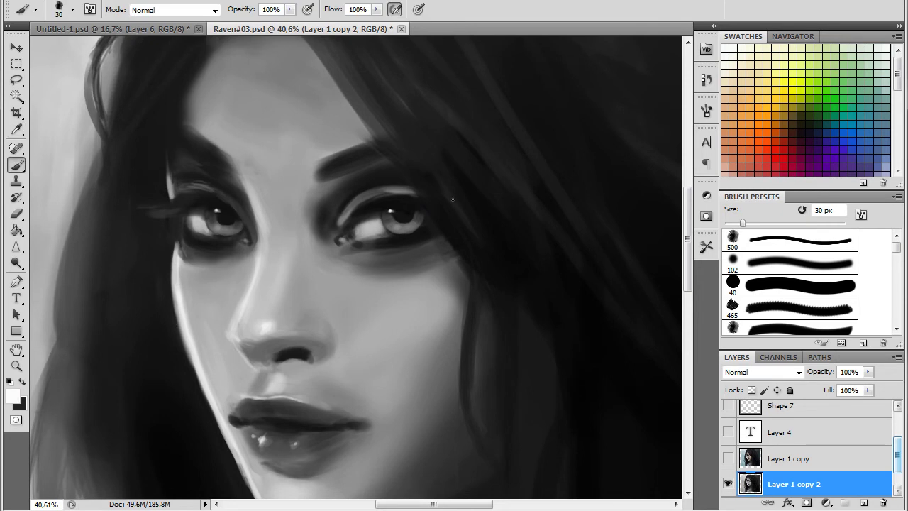
# Refine the iris shading and pupils with tones sampled from the right-hand eye, using the 30 px brush.
pyautogui.keyDown('alt'); pyautogui.click(408, 211); pyautogui.keyUp('alt')
pyautogui.keyDown('alt'); pyautogui.click(386, 232); pyautogui.keyUp('alt')
pyautogui.keyDown('alt'); pyautogui.click(419, 201); pyautogui.keyUp('alt')
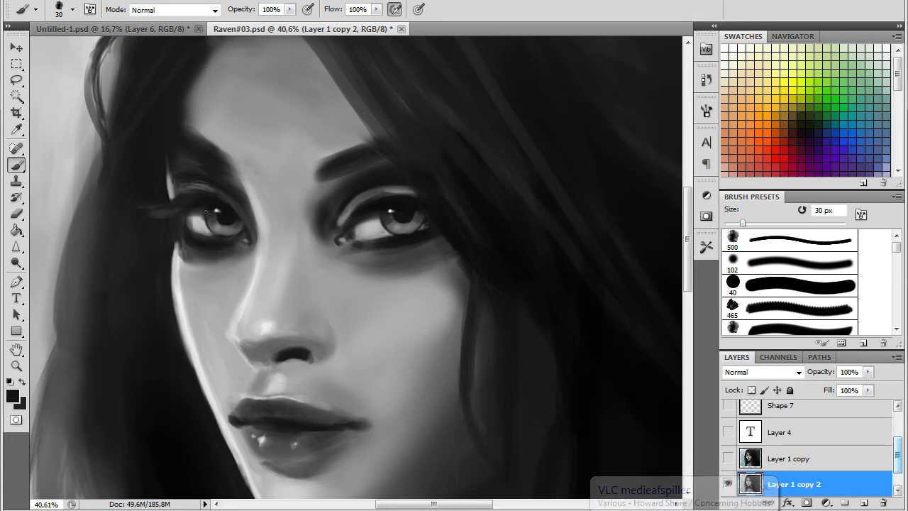
pyautogui.press('F5')
pyautogui.press('F5')
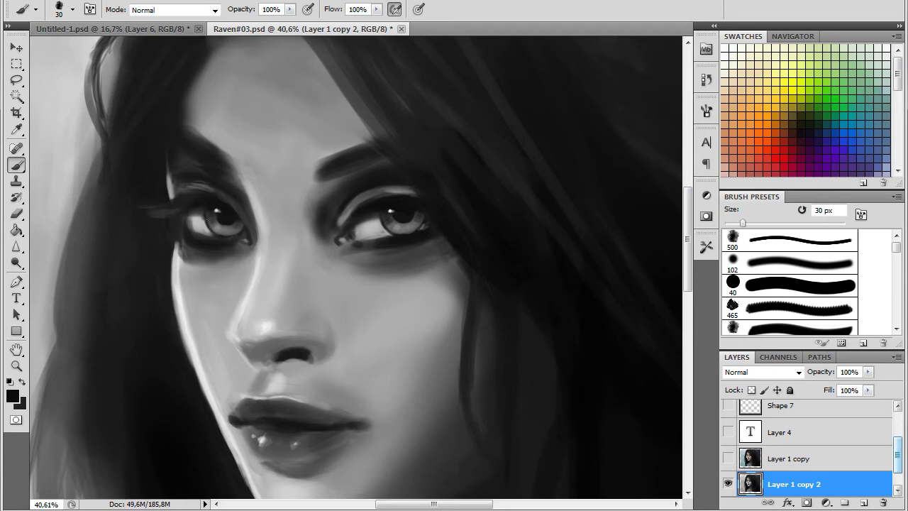
pyautogui.press('F5')
pyautogui.press('F5')
# Darken the right-hand eye's upper lash line and blend the irises and left-hand lid with sampled tones.
pyautogui.keyDown('alt'); pyautogui.click(402, 223); pyautogui.keyUp('alt')
pyautogui.keyDown('alt'); pyautogui.click(399, 223); pyautogui.keyUp('alt')
pyautogui.keyDown('alt'); pyautogui.click(209, 222); pyautogui.keyUp('alt')
pyautogui.moveTo(378, 201); pyautogui.dragTo(416, 195)
pyautogui.press('F5')
pyautogui.press('F5')
pyautogui.keyDown('alt'); pyautogui.click(272, 131); pyautogui.keyUp('alt')
pyautogui.keyDown('alt'); pyautogui.click(203, 195); pyautogui.keyUp('alt')
pyautogui.keyDown('alt'); pyautogui.click(200, 232); pyautogui.keyUp('alt')
# Examine the whole portrait with Layer 1 copy 2 hidden and shown again.
pyautogui.hotkey('ctrl', 'space')
pyautogui.moveTo(333, 332); pyautogui.dragTo(259, 375)
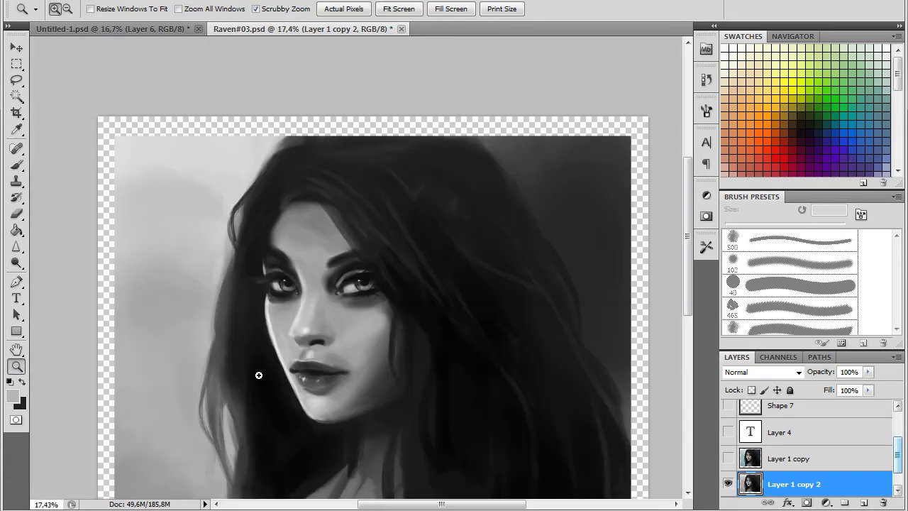
pyautogui.click(727, 484)
pyautogui.click(727, 484)
# Paint dark lashes around the right-hand eye with a sampled dark tone and a 40 px brush.
pyautogui.moveTo(326, 350); pyautogui.dragTo(402, 356)
pyautogui.click(16, 164)
pyautogui.click(71, 10)
pyautogui.click(47, 51)
pyautogui.keyDown('alt'); pyautogui.click(424, 171); pyautogui.keyUp('alt')
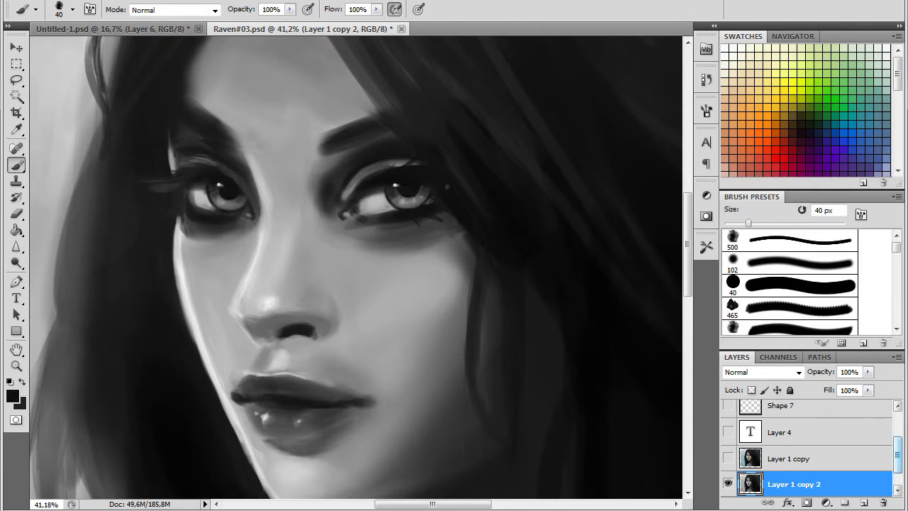
# Rework the right-hand eye's inner corner and upper lid crease with tones sampled around the eye.
pyautogui.keyDown('alt'); pyautogui.click(418, 205); pyautogui.keyUp('alt')
pyautogui.keyDown('alt'); pyautogui.click(356, 217); pyautogui.keyUp('alt')
pyautogui.click(706, 111)
pyautogui.keyDown('alt'); pyautogui.click(343, 202); pyautogui.keyUp('alt')
pyautogui.keyDown('alt'); pyautogui.click(379, 166); pyautogui.keyUp('alt')
pyautogui.moveTo(378, 165); pyautogui.dragTo(406, 159)
# Soften the right-hand eyelid between brow and inner corner with a larger brush and sampled skin tone.
pyautogui.keyDown('alt'); pyautogui.click(313, 167); pyautogui.keyUp('alt')
pyautogui.click(72, 10)
pyautogui.moveTo(49, 47); pyautogui.dragTo(105, 48)
pyautogui.click(73, 10)
pyautogui.rightClick(470, 284)
pyautogui.click(510, 282)
pyautogui.moveTo(508, 226); pyautogui.dragTo(530, 226)
pyautogui.click(334, 154)
pyautogui.moveTo(323, 176)
pyautogui.mouseDown()
pyautogui.moveTo(327, 202)
pyautogui.moveTo(398, 148)
pyautogui.mouseUp()
pyautogui.moveTo(365, 157); pyautogui.dragTo(323, 216)
# Blend the left-hand eye's lid and inner corner, and smooth the shading beneath both eyes with sampled tones.
pyautogui.moveTo(247, 162); pyautogui.dragTo(251, 183)
pyautogui.moveTo(200, 141); pyautogui.dragTo(248, 181)
pyautogui.keyDown('alt'); pyautogui.click(272, 182); pyautogui.keyUp('alt')
pyautogui.keyDown('alt'); pyautogui.click(393, 243); pyautogui.keyUp('alt')
pyautogui.click(73, 10)
pyautogui.moveTo(80, 47); pyautogui.dragTo(95, 47)
pyautogui.moveTo(364, 246)
pyautogui.mouseDown()
pyautogui.moveTo(411, 257)
pyautogui.moveTo(375, 258)
pyautogui.mouseUp()
pyautogui.moveTo(194, 246); pyautogui.dragTo(188, 240)
# Set the brush to 25 px and sharpen the right-hand eye's lid crease near its inner corner.
pyautogui.click(72, 10)
pyautogui.click(60, 48)
pyautogui.click(74, 12)
pyautogui.click(38, 48)
pyautogui.keyDown('alt'); pyautogui.click(349, 186); pyautogui.keyUp('alt')
pyautogui.moveTo(347, 189)
pyautogui.mouseDown()
pyautogui.moveTo(366, 168)
pyautogui.moveTo(396, 159)
pyautogui.moveTo(344, 186)
pyautogui.mouseUp()
pyautogui.keyDown('alt'); pyautogui.click(387, 147); pyautogui.keyUp('alt')
pyautogui.keyDown('alt'); pyautogui.click(351, 188); pyautogui.keyUp('alt')
pyautogui.moveTo(351, 181); pyautogui.dragTo(347, 187)
# Define the left-hand eyelid and darken both eyes' inner lid lines with sampled tones at 25 px.
pyautogui.keyDown('alt'); pyautogui.click(269, 179); pyautogui.keyUp('alt')
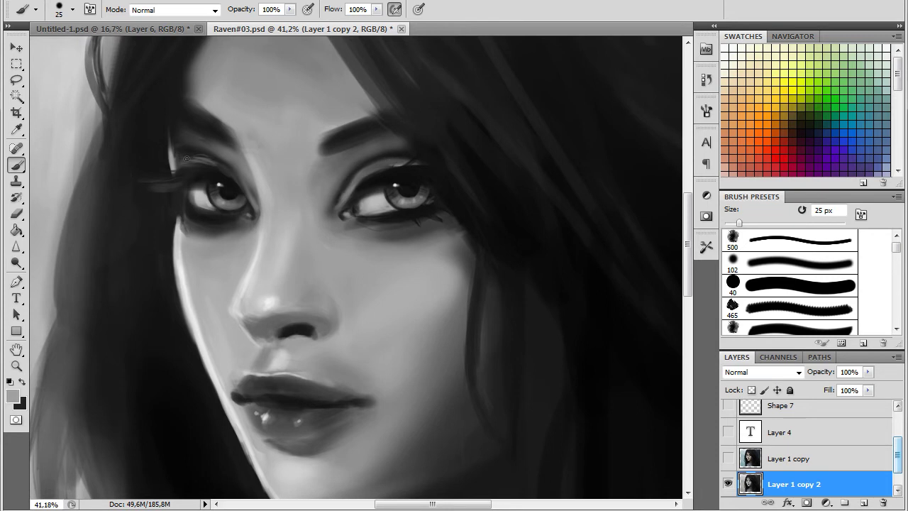
pyautogui.keyDown('alt'); pyautogui.click(228, 168); pyautogui.keyUp('alt')
pyautogui.moveTo(246, 189); pyautogui.dragTo(250, 199)
pyautogui.moveTo(355, 179); pyautogui.dragTo(347, 190)
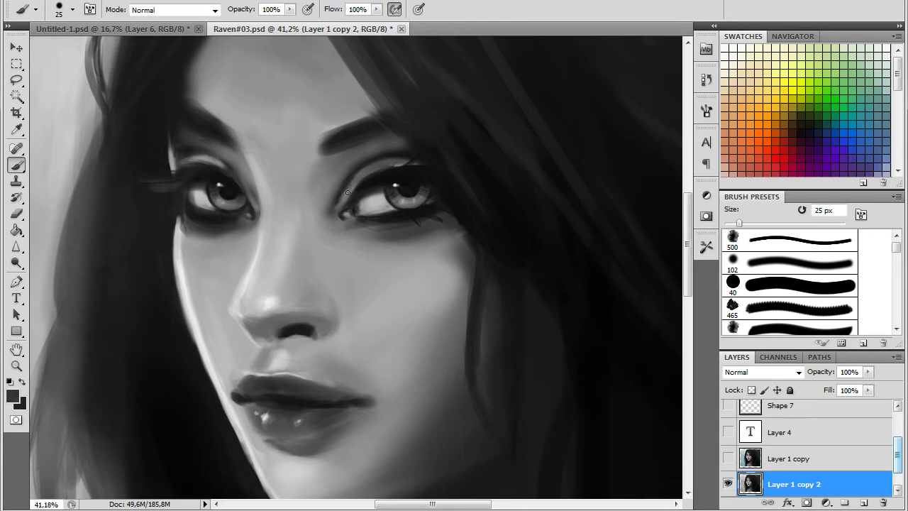
# Smooth the side of the nose and the skin beneath the right-hand eye with a larger brush.
pyautogui.keyDown('alt'); pyautogui.click(343, 174); pyautogui.keyUp('alt')
pyautogui.click(72, 10)
pyautogui.moveTo(41, 55); pyautogui.dragTo(91, 55)
pyautogui.moveTo(311, 229)
pyautogui.mouseDown()
pyautogui.moveTo(317, 275)
pyautogui.moveTo(331, 255)
pyautogui.mouseUp()
pyautogui.keyDown('alt'); pyautogui.click(311, 173); pyautogui.keyUp('alt')
pyautogui.keyDown('alt'); pyautogui.click(410, 405); pyautogui.keyUp('alt')
pyautogui.moveTo(364, 228); pyautogui.dragTo(386, 240)
pyautogui.keyDown('alt'); pyautogui.click(391, 238); pyautogui.keyUp('alt')
pyautogui.moveTo(356, 239); pyautogui.dragTo(394, 244)
# Set the brush to 45 px and sample black from the right-hand eye for dark detailing.
pyautogui.click(72, 9)
pyautogui.moveTo(91, 54); pyautogui.dragTo(55, 54)
pyautogui.keyDown('alt'); pyautogui.click(395, 195); pyautogui.keyUp('alt')
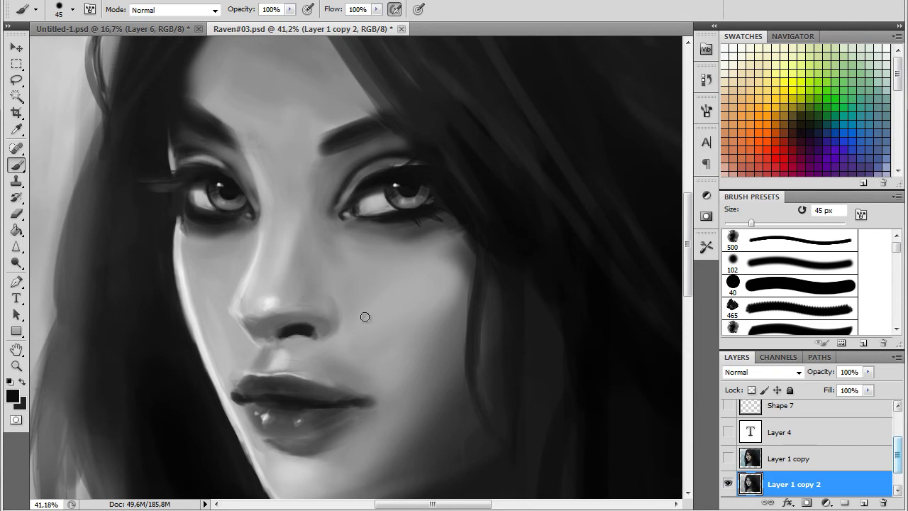
# Set the brush to 119 px, then to 70 px, for shading around the eyes.
pyautogui.rightClick(473, 150)
pyautogui.write('119')
pyautogui.press('Return')
pyautogui.rightClick(236, 183)
pyautogui.write('70')
pyautogui.press('Return')
# Set the brush to 27 px and sample the right-hand eye's dark pupil for fine detailing.
pyautogui.rightClick(416, 192)
pyautogui.write('27')
pyautogui.press('Return')
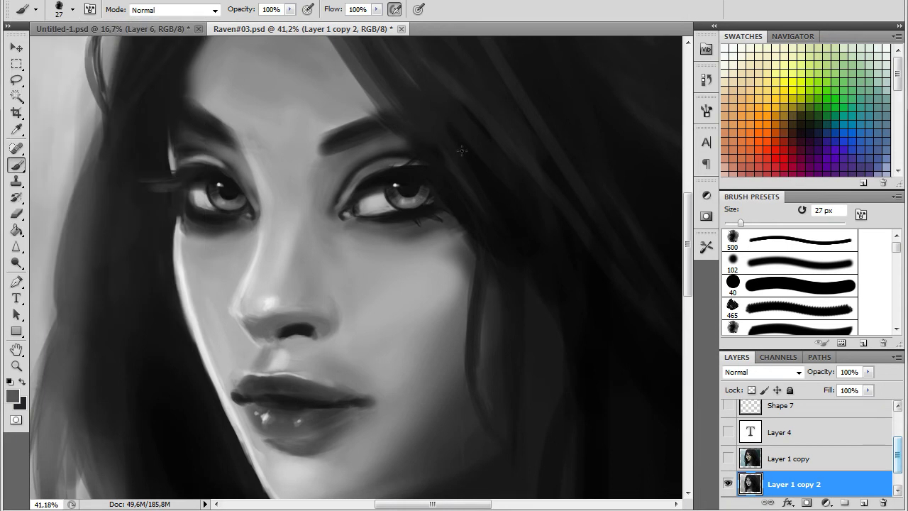
pyautogui.keyDown('alt'); pyautogui.click(400, 189); pyautogui.keyUp('alt')
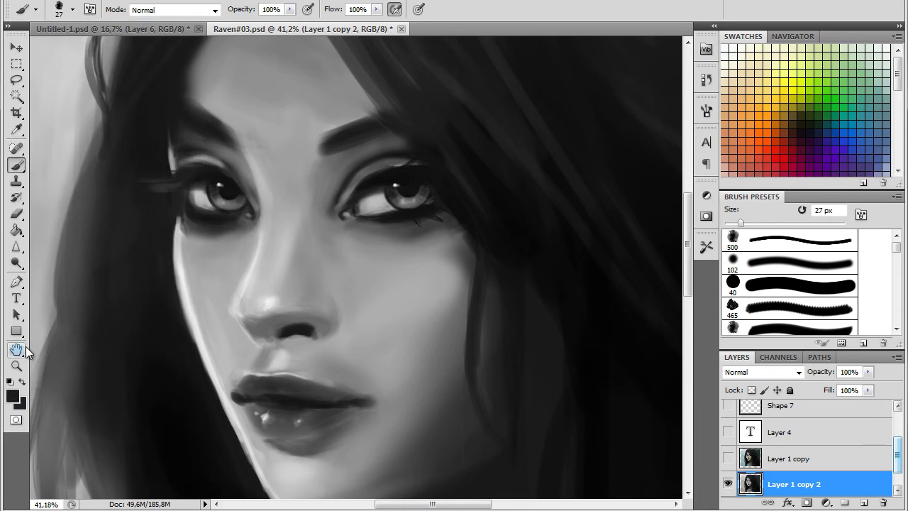
# Repaint the white of the right-hand eye and its inner corner with sampled tones and a 38 px brush.
pyautogui.click(16, 366)
pyautogui.moveTo(380, 309); pyautogui.dragTo(277, 310)
pyautogui.moveTo(386, 295); pyautogui.dragTo(489, 295)
pyautogui.click(16, 165)
pyautogui.click(72, 10)
pyautogui.doubleClick(52, 105)
pyautogui.keyDown('alt'); pyautogui.click(368, 227); pyautogui.keyUp('alt')
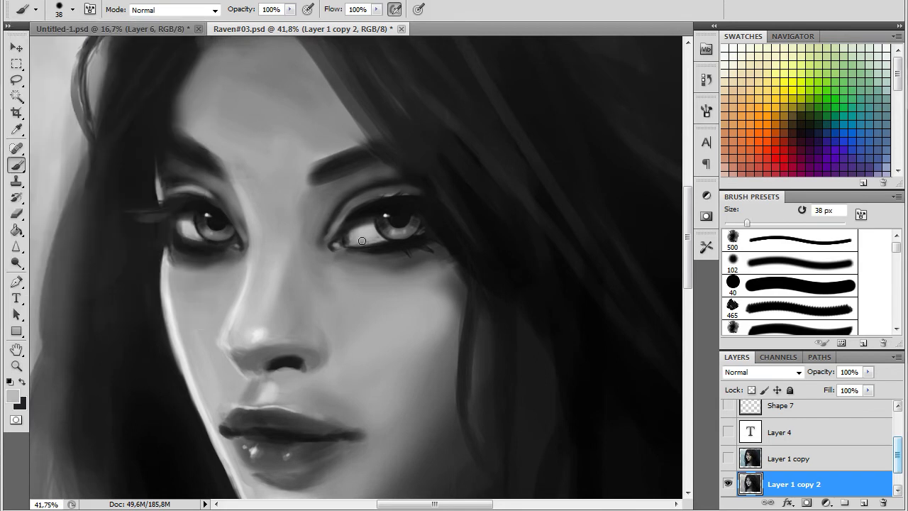
pyautogui.keyDown('alt'); pyautogui.click(352, 235); pyautogui.keyUp('alt')
pyautogui.keyDown('alt'); pyautogui.click(349, 237); pyautogui.keyUp('alt')
pyautogui.keyDown('alt'); pyautogui.click(335, 227); pyautogui.keyUp('alt')
# Reduce the brush size and blend the left-hand eye's inner edge towards the nose with sampled tones.
pyautogui.click(72, 10)
pyautogui.moveTo(47, 51); pyautogui.dragTo(38, 51)
pyautogui.press('Return')
pyautogui.keyDown('alt'); pyautogui.click(252, 213); pyautogui.keyUp('alt')
pyautogui.keyDown('alt'); pyautogui.click(235, 214); pyautogui.keyUp('alt')
# Set the brush to 26 px and refine the upper eyelid creases with sampled tones.
pyautogui.rightClick(230, 123)
pyautogui.click(251, 208)
pyautogui.moveTo(319, 154); pyautogui.dragTo(257, 154)
pyautogui.press('Return')
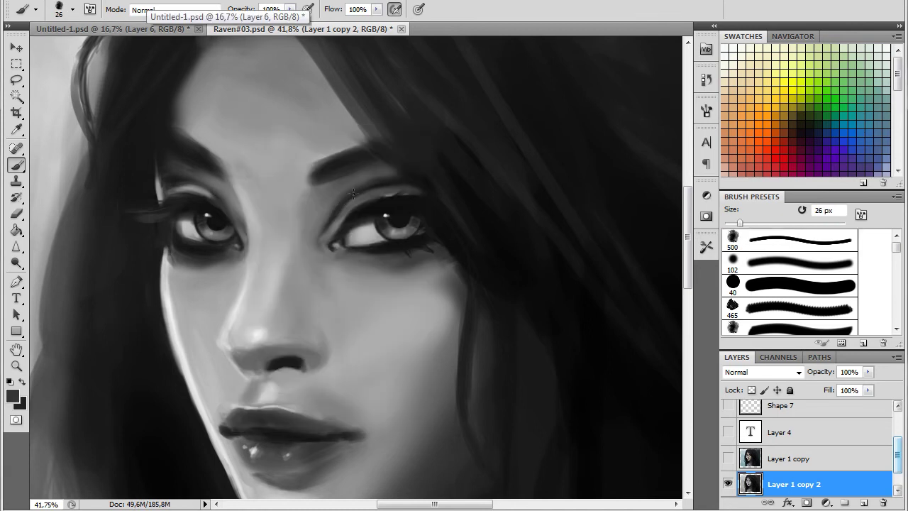
pyautogui.keyDown('alt'); pyautogui.click(422, 167); pyautogui.keyUp('alt')
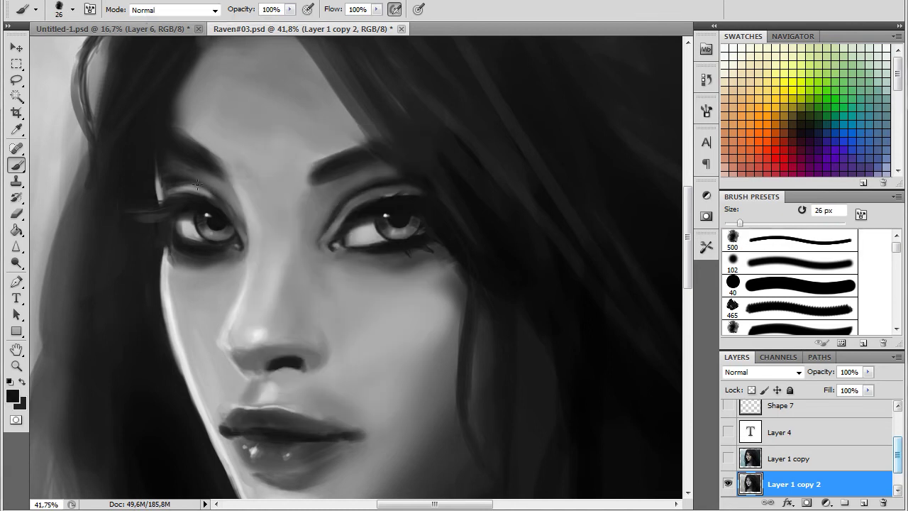
pyautogui.keyDown('alt'); pyautogui.click(250, 210); pyautogui.keyUp('alt')
# Shade the underside of the nose and blend its tip with sampled tones.
pyautogui.keyDown('alt'); pyautogui.click(300, 368); pyautogui.keyUp('alt')
pyautogui.keyDown('alt'); pyautogui.click(262, 369); pyautogui.keyUp('alt')
pyautogui.moveTo(245, 364); pyautogui.dragTo(256, 372)
pyautogui.keyDown('alt'); pyautogui.click(232, 338); pyautogui.keyUp('alt')
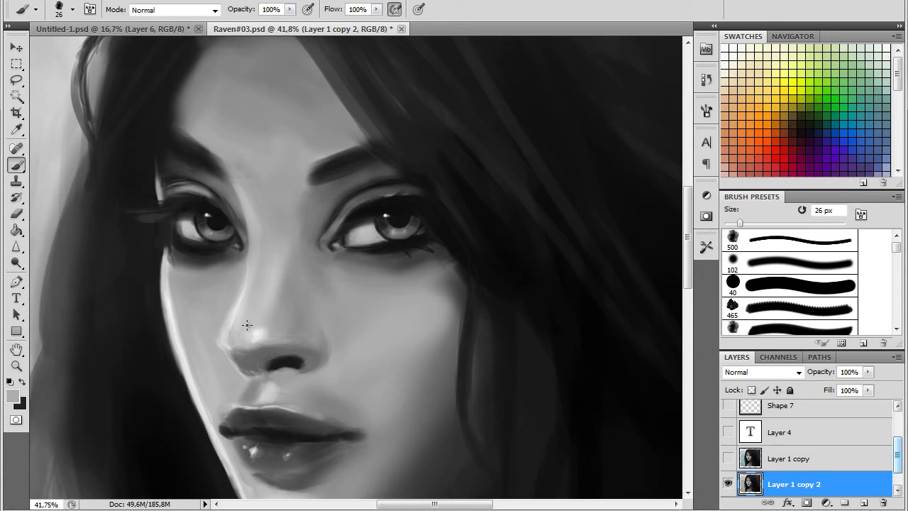
# Refine the left-hand eyelid and paint its outer lashes over the hair with sampled tones.
pyautogui.keyDown('alt'); pyautogui.click(208, 189); pyautogui.keyUp('alt')
pyautogui.moveTo(175, 214); pyautogui.dragTo(146, 210)
pyautogui.keyDown('alt'); pyautogui.click(163, 203); pyautogui.keyUp('alt')
pyautogui.press('F5')
pyautogui.press('F5')
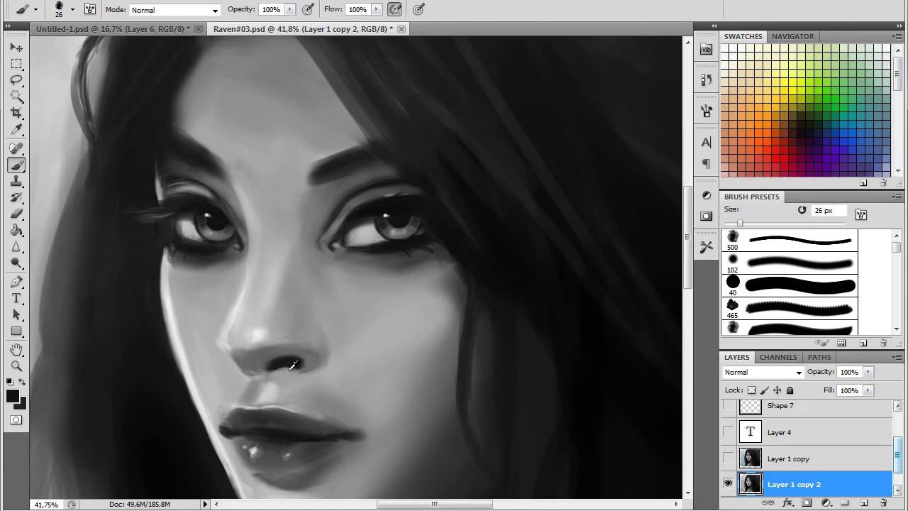
# Set the brush to 66 px and touch up the inner side of the left-hand upper eyelid with a sampled tone.
pyautogui.press('z')
pyautogui.moveTo(338, 325); pyautogui.dragTo(350, 361)
pyautogui.press('b')
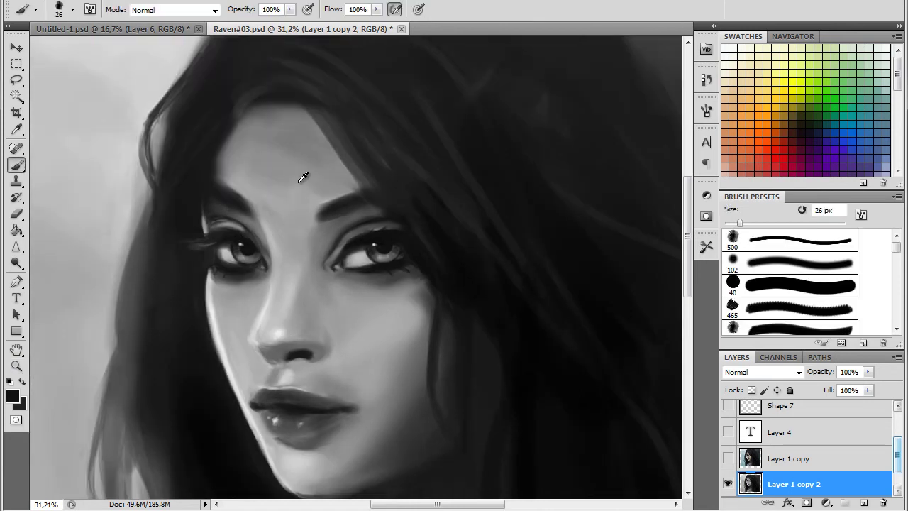
pyautogui.click(72, 9)
pyautogui.click(55, 104)
pyautogui.keyDown('alt'); pyautogui.click(236, 219); pyautogui.keyUp('alt')
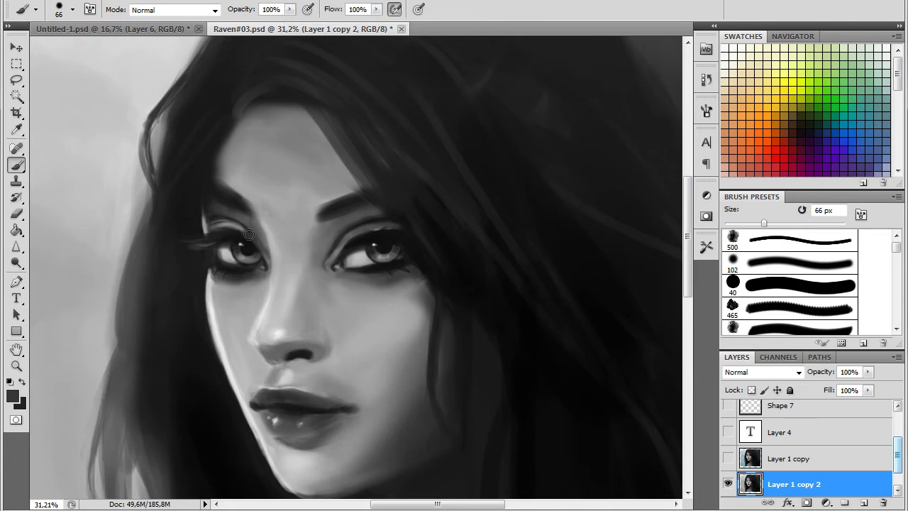
# Compare the portrait with and without Layer 1 copy 2 by toggling the layer's visibility.
pyautogui.click(17, 366)
pyautogui.moveTo(354, 347); pyautogui.dragTo(302, 347)
pyautogui.click(728, 485)
pyautogui.click(728, 483)
pyautogui.click(728, 483)
pyautogui.click(727, 483)
pyautogui.click(728, 483)
pyautogui.click(728, 483)
# Blend the area under the nose and around the mouth with sampled tones, using a 37 px brush.
pyautogui.moveTo(383, 291)
pyautogui.mouseDown()
pyautogui.moveTo(408, 334)
pyautogui.moveTo(357, 383)
pyautogui.moveTo(364, 369)
pyautogui.mouseUp()
pyautogui.click(17, 164)
pyautogui.keyDown('alt'); pyautogui.click(292, 306); pyautogui.keyUp('alt')
pyautogui.rightClick(109, 78)
pyautogui.keyDown('alt'); pyautogui.click(351, 376); pyautogui.keyUp('alt')
pyautogui.keyDown('alt'); pyautogui.click(285, 358); pyautogui.keyUp('alt')
pyautogui.moveTo(265, 369)
pyautogui.mouseDown()
pyautogui.moveTo(267, 377)
pyautogui.moveTo(261, 369)
pyautogui.mouseUp()
pyautogui.keyDown('alt'); pyautogui.click(281, 329); pyautogui.keyUp('alt')
pyautogui.keyDown('alt'); pyautogui.click(366, 367); pyautogui.keyUp('alt')
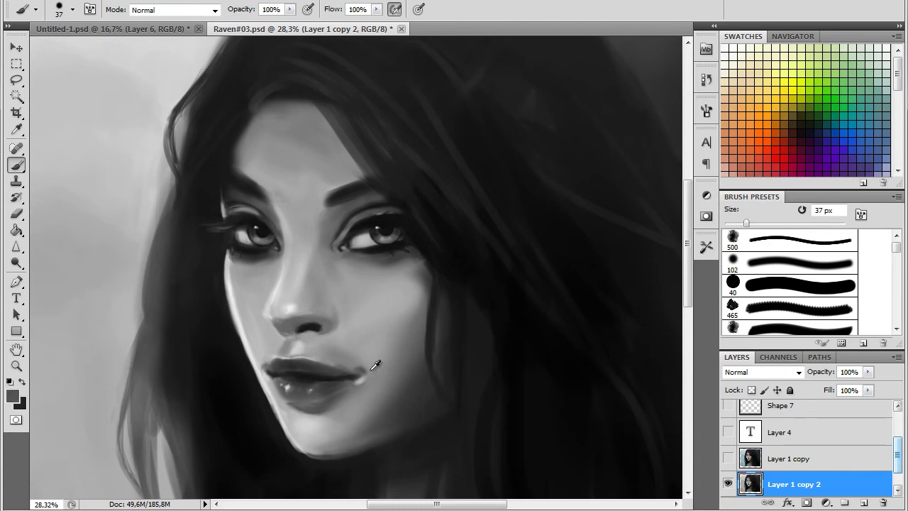
pyautogui.keyDown('alt'); pyautogui.click(408, 297); pyautogui.keyUp('alt')
# Refine the right-hand corner of the mouth and the skin above the upper lip with sampled tones.
pyautogui.click(729, 484)
pyautogui.click(729, 484)
pyautogui.click(729, 485)
pyautogui.click(729, 484)
pyautogui.keyDown('alt'); pyautogui.click(356, 354); pyautogui.keyUp('alt')
pyautogui.moveTo(359, 368); pyautogui.dragTo(365, 380)
pyautogui.keyDown('alt'); pyautogui.click(354, 390); pyautogui.keyUp('alt')
pyautogui.keyDown('alt'); pyautogui.click(400, 298); pyautogui.keyUp('alt')
pyautogui.moveTo(292, 349); pyautogui.dragTo(283, 357)
# Switch to a 57 px brush with adjusted brush settings and paint highlights on the lower lip.
pyautogui.click(73, 10)
pyautogui.click(30, 105)
pyautogui.click(706, 110)
pyautogui.click(456, 159)
pyautogui.moveTo(654, 175); pyautogui.dragTo(541, 175)
pyautogui.click(706, 110)
pyautogui.keyDown('alt'); pyautogui.click(286, 388); pyautogui.keyUp('alt')
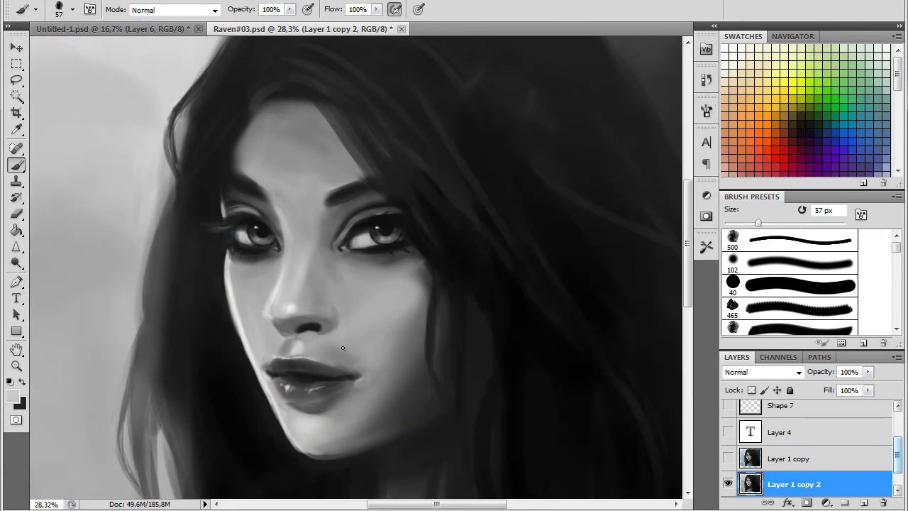
pyautogui.keyDown('alt'); pyautogui.click(307, 361); pyautogui.keyUp('alt')
pyautogui.keyDown('alt'); pyautogui.click(305, 370); pyautogui.keyUp('alt')
# Smooth the line between the lips and the upper lip's shading with sampled tones.
pyautogui.click(706, 111)
pyautogui.click(664, 107)
pyautogui.keyDown('alt'); pyautogui.click(324, 377); pyautogui.keyUp('alt')
pyautogui.keyDown('alt'); pyautogui.click(307, 374); pyautogui.keyUp('alt')
pyautogui.keyDown('alt'); pyautogui.click(296, 374); pyautogui.keyUp('alt')
pyautogui.keyDown('alt'); pyautogui.click(291, 374); pyautogui.keyUp('alt')
pyautogui.keyDown('alt'); pyautogui.click(312, 368); pyautogui.keyUp('alt')
pyautogui.keyDown('alt'); pyautogui.click(319, 371); pyautogui.keyUp('alt')
pyautogui.keyDown('alt'); pyautogui.click(310, 375); pyautogui.keyUp('alt')
pyautogui.keyDown('alt'); pyautogui.click(341, 360); pyautogui.keyUp('alt')
pyautogui.keyDown('alt'); pyautogui.click(309, 377); pyautogui.keyUp('alt')
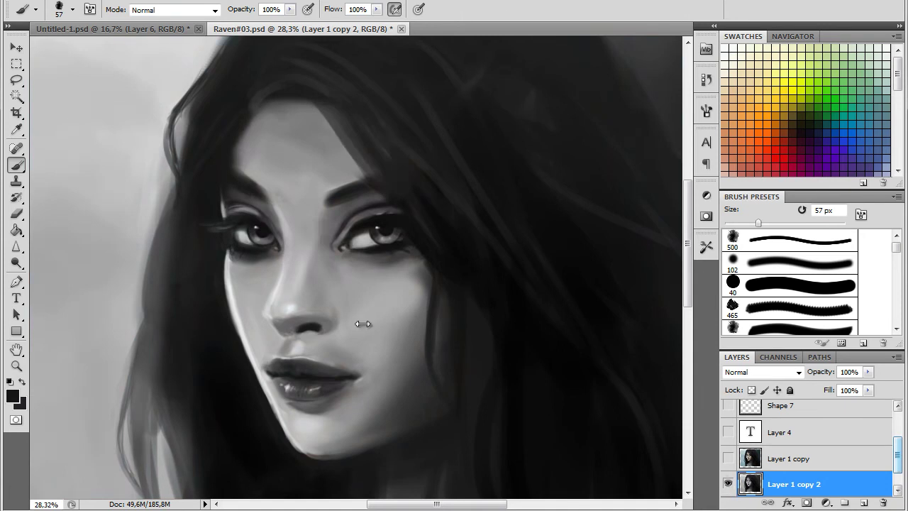
# Touch up the nostril and the side of the nose with sampled tones.
pyautogui.keyDown('alt'); pyautogui.click(361, 322); pyautogui.keyUp('alt')
pyautogui.keyDown('alt'); pyautogui.click(321, 328); pyautogui.keyUp('alt')
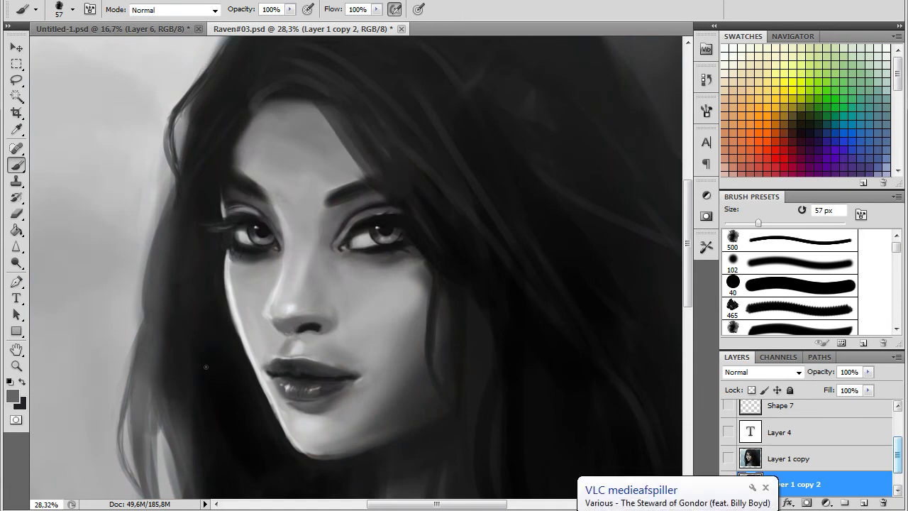
pyautogui.keyDown('alt'); pyautogui.click(306, 325); pyautogui.keyUp('alt')
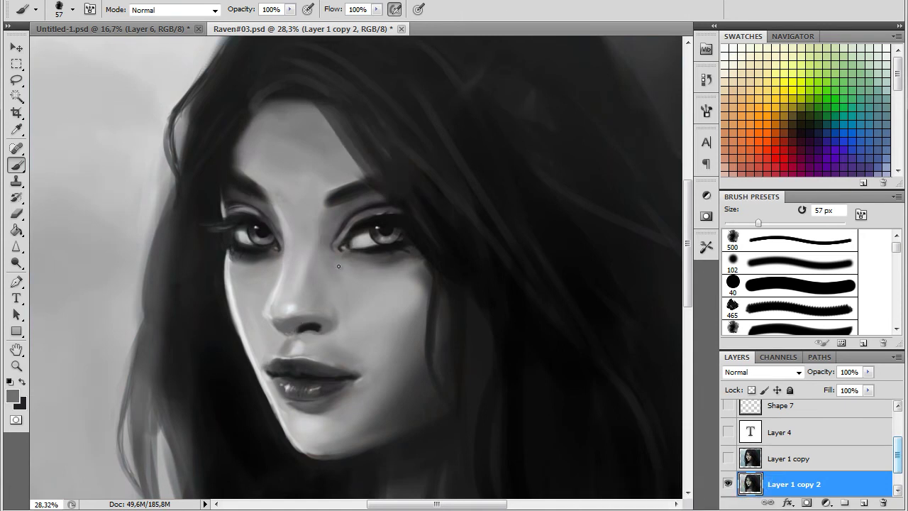
pyautogui.keyDown('alt'); pyautogui.click(296, 297); pyautogui.keyUp('alt')
# Switch to the soft 102 px brush and blend the nose bridge with sampled tones.
pyautogui.click(74, 9)
pyautogui.click(87, 120)
pyautogui.moveTo(309, 278); pyautogui.dragTo(292, 304)
pyautogui.keyDown('alt'); pyautogui.click(323, 224); pyautogui.keyUp('alt')
pyautogui.moveTo(323, 223); pyautogui.dragTo(309, 270)
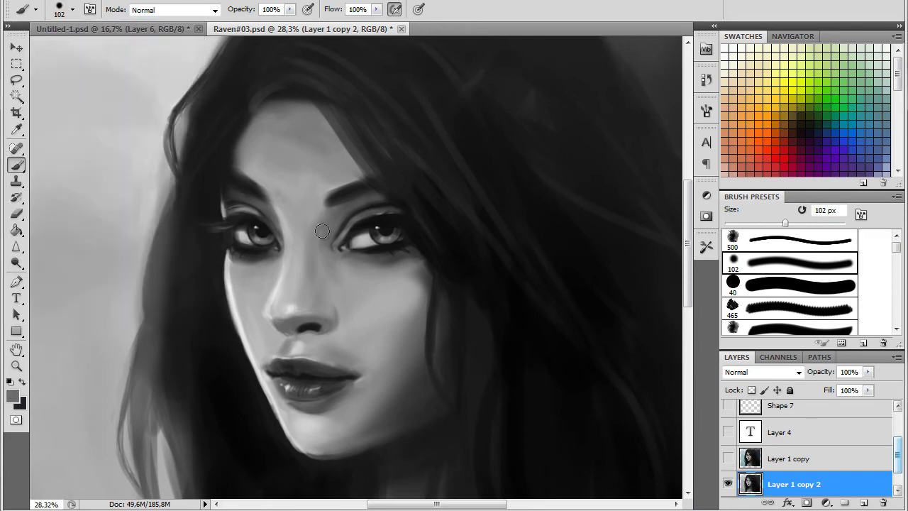
pyautogui.keyDown('alt'); pyautogui.click(262, 305); pyautogui.keyUp('alt')
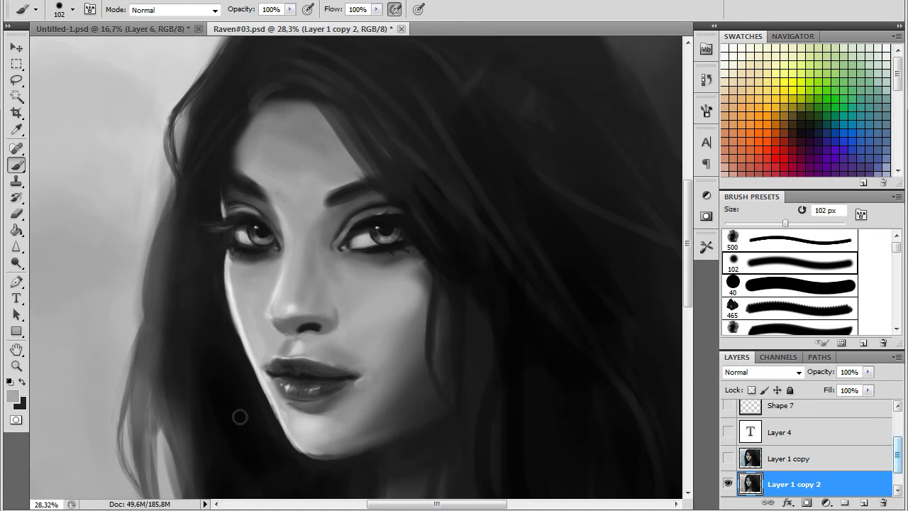
# Set the brush to 58 px and refine the nose tip's highlight and the nostril with sampled tones.
pyautogui.rightClick(485, 283)
pyautogui.moveTo(578, 228); pyautogui.dragTo(515, 228)
pyautogui.keyDown('alt'); pyautogui.click(298, 279); pyautogui.keyUp('alt')
pyautogui.keyDown('alt'); pyautogui.click(354, 244); pyautogui.keyUp('alt')
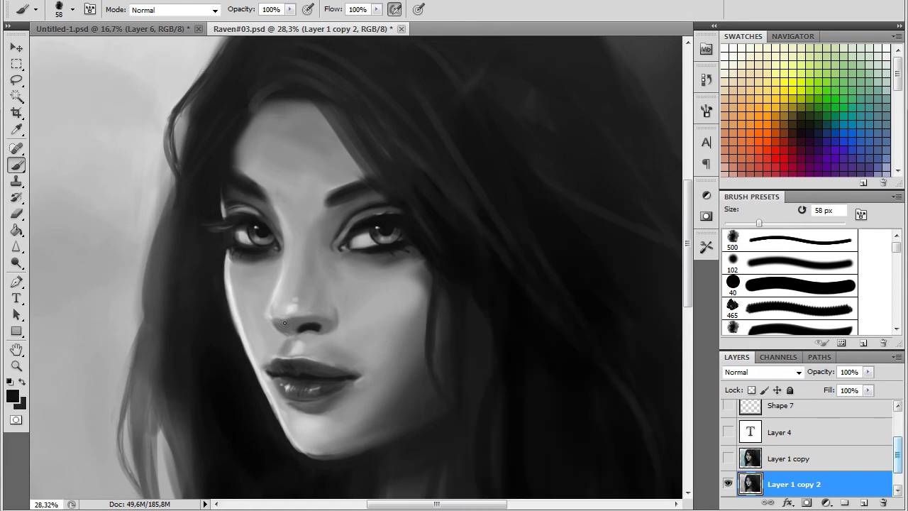
# Duplicate the portrait layer Layer 1 copy 2.
pyautogui.press('z')
pyautogui.moveTo(254, 421); pyautogui.dragTo(222, 416)
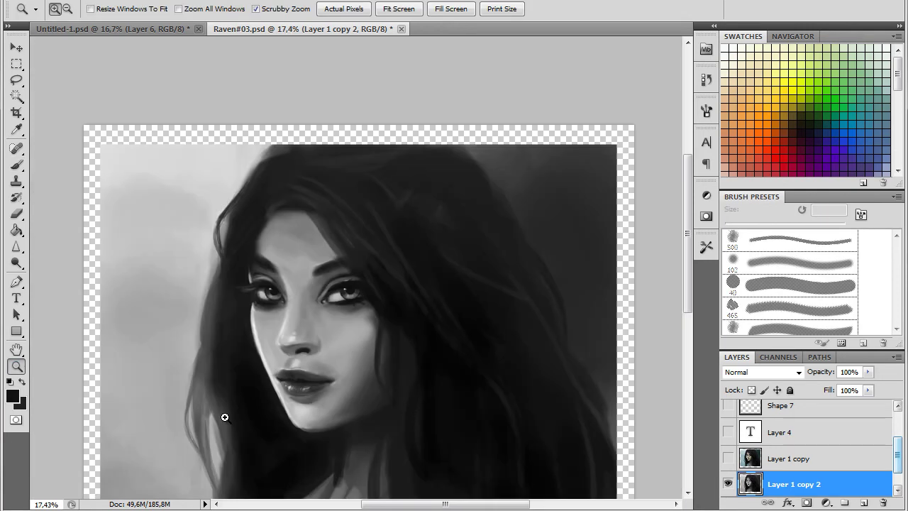
pyautogui.click(728, 483)
pyautogui.press('l')
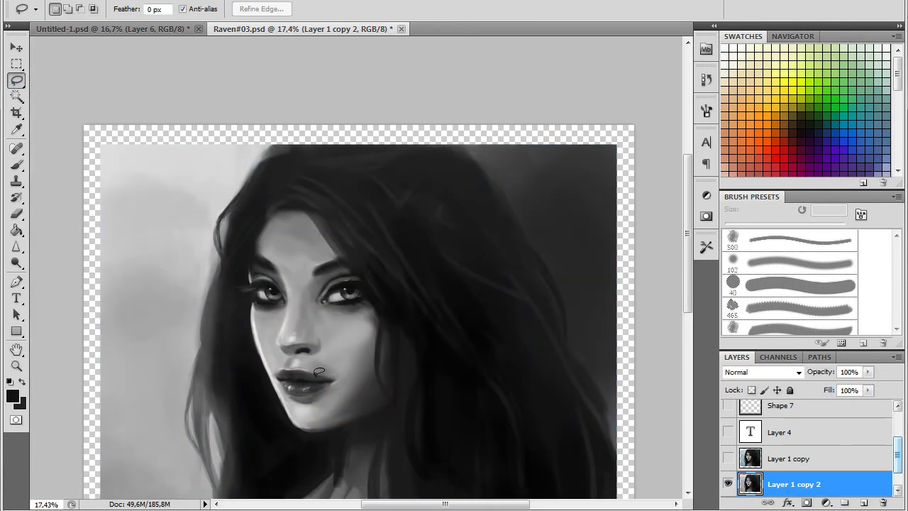
pyautogui.rightClick(795, 483)
pyautogui.click(787, 189)
pyautogui.press('Return')
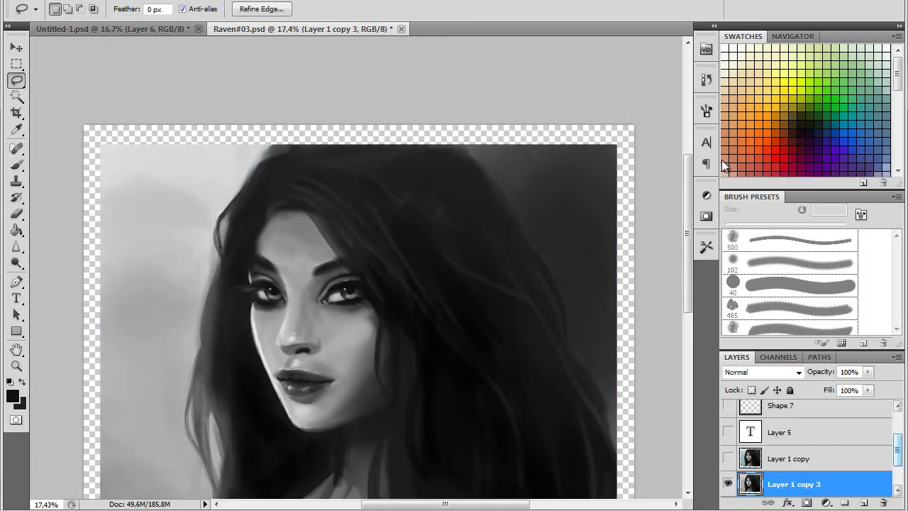
# Lasso the nose on the duplicated layer, adjust it with Free Transform and deselect it.
pyautogui.moveTo(319, 305); pyautogui.dragTo(312, 316)
pyautogui.hotkey('ctrl', 't')
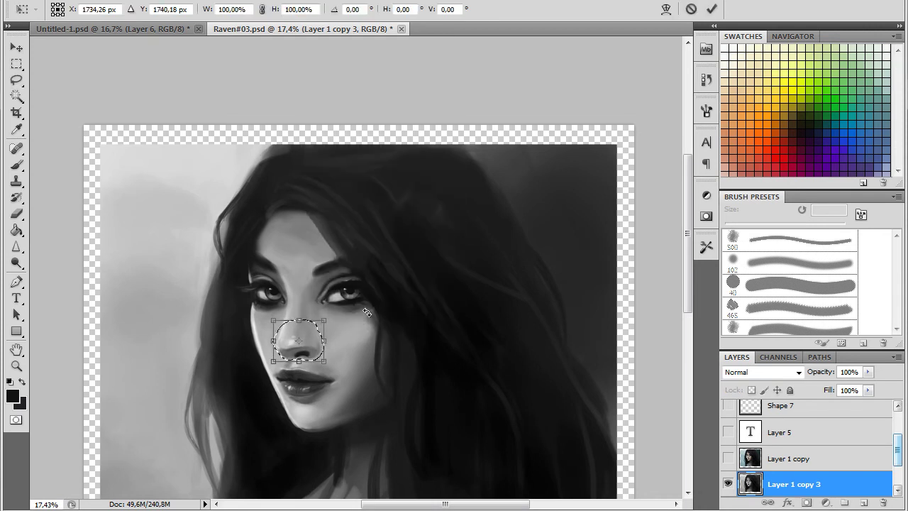
pyautogui.press('l')
pyautogui.press('Return')
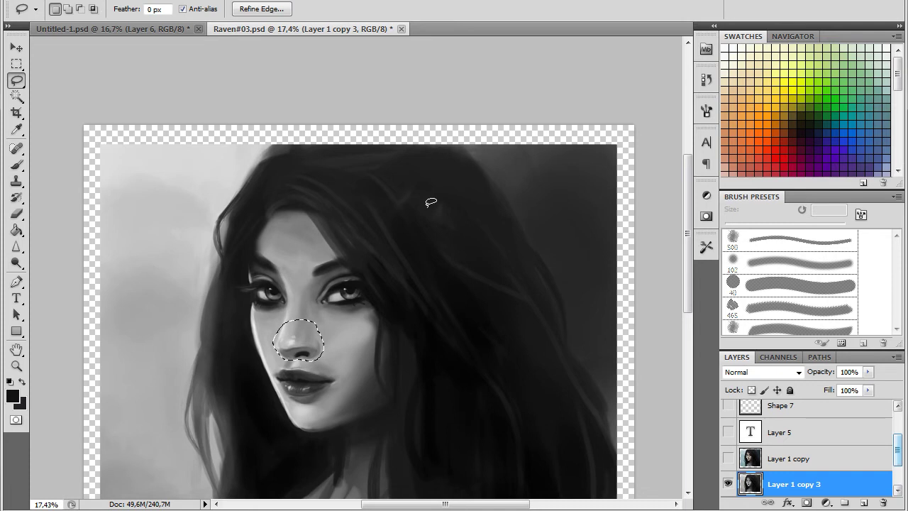
pyautogui.click(365, 323)
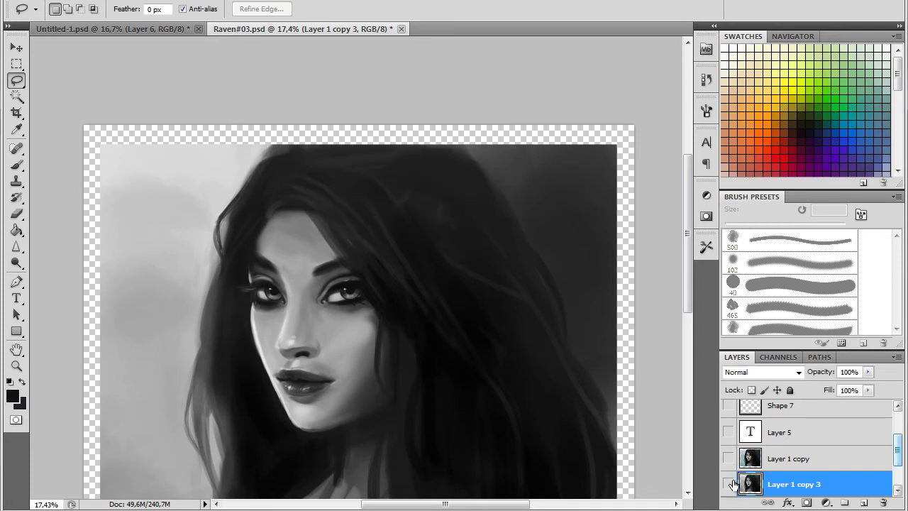
# Reselect the nose area, nudge it up two steps with Free Transform and deselect it.
pyautogui.click(17, 365)
pyautogui.moveTo(319, 432); pyautogui.dragTo(273, 433)
pyautogui.moveTo(687, 235); pyautogui.dragTo(687, 314)
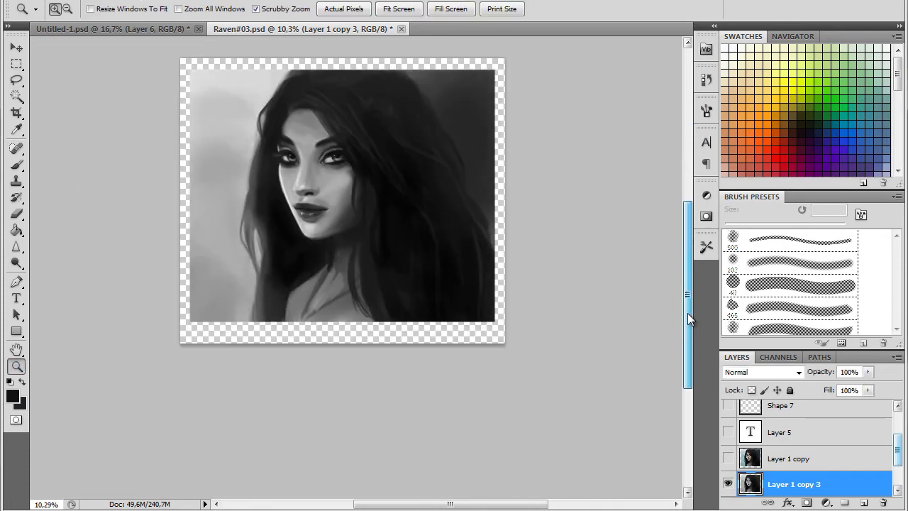
pyautogui.hotkey('ctrl', 'shift', 'd')
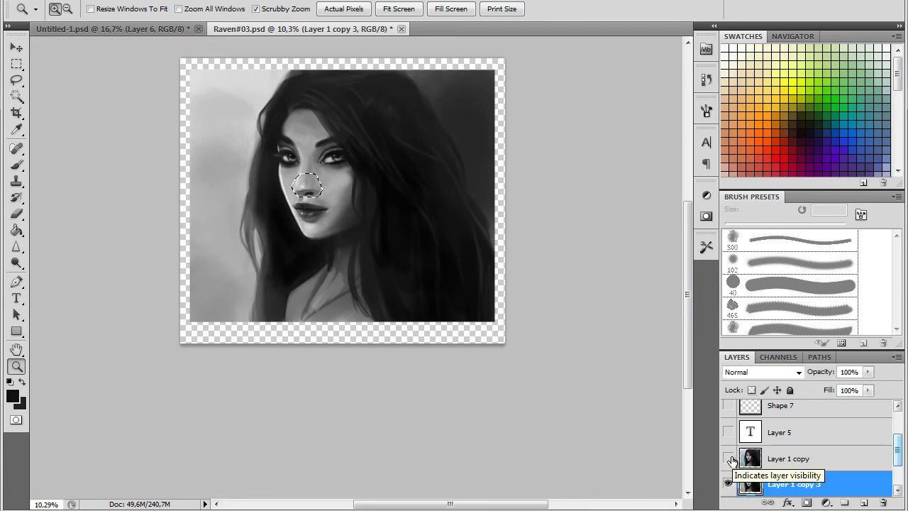
pyautogui.hotkey('ctrl', 't')
pyautogui.press('Up')
pyautogui.press('Up')
pyautogui.press('Return')
pyautogui.hotkey('ctrl', 'd')
# Compare the adjusted nose with the earlier version by toggling the visibility of Layer 1 copy 3.
pyautogui.click(729, 486)
pyautogui.click(729, 486)
pyautogui.click(728, 486)
pyautogui.click(728, 486)
pyautogui.press('z')
pyautogui.moveTo(336, 227); pyautogui.dragTo(374, 239)
pyautogui.moveTo(687, 269); pyautogui.dragTo(688, 240)
pyautogui.click(728, 483)
pyautogui.click(727, 484)
pyautogui.click(727, 483)
pyautogui.click(728, 484)
# Shade the area between the nose and the upper lip with sampled tones.
pyautogui.moveTo(318, 308); pyautogui.dragTo(353, 324)
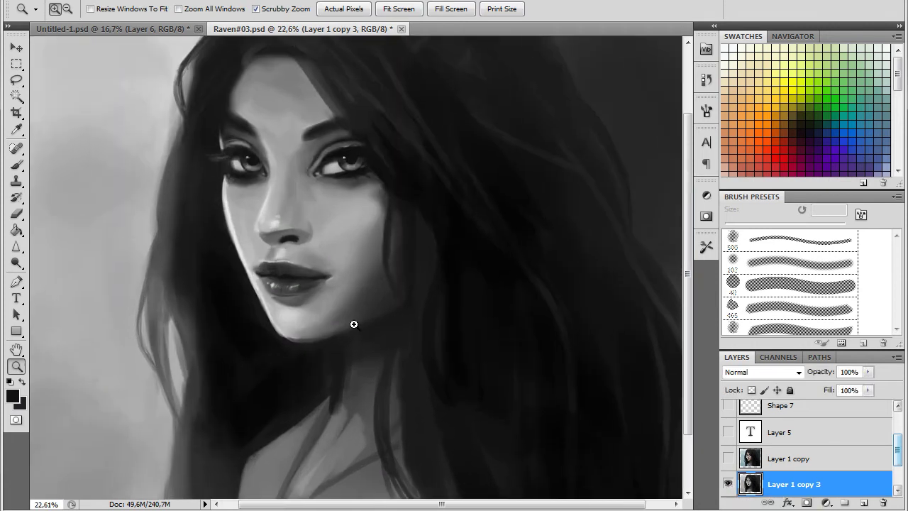
pyautogui.click(17, 165)
pyautogui.keyDown('alt'); pyautogui.click(273, 249); pyautogui.keyUp('alt')
pyautogui.moveTo(270, 251); pyautogui.dragTo(268, 260)
pyautogui.keyDown('alt'); pyautogui.click(284, 249); pyautogui.keyUp('alt')
pyautogui.keyDown('alt'); pyautogui.click(302, 293); pyautogui.keyUp('alt')
# Set the brush size to 90 px and shade beneath the lower lip with sampled tones.
pyautogui.click(73, 10)
pyautogui.moveTo(148, 34); pyautogui.dragTo(128, 34)
pyautogui.write('90')
pyautogui.press('Return')
pyautogui.moveTo(280, 298); pyautogui.dragTo(292, 307)
pyautogui.keyDown('alt'); pyautogui.click(272, 305); pyautogui.keyUp('alt')
pyautogui.keyDown('alt'); pyautogui.click(405, 251); pyautogui.keyUp('alt')
# Change to a soft brush at 71 px and blend the chin below the lips with a sampled tone.
pyautogui.click(706, 111)
pyautogui.click(706, 111)
pyautogui.rightClick(452, 227)
pyautogui.click(495, 286)
pyautogui.moveTo(531, 230); pyautogui.dragTo(515, 229)
pyautogui.press('Return')
pyautogui.keyDown('alt'); pyautogui.click(277, 298); pyautogui.keyUp('alt')
pyautogui.moveTo(329, 289); pyautogui.dragTo(306, 301)
# Paint the lower edge of the chin and jaw with sampled tones and undo the last jawline stroke.
pyautogui.moveTo(288, 335); pyautogui.dragTo(354, 319)
pyautogui.keyDown('alt'); pyautogui.click(288, 349); pyautogui.keyUp('alt')
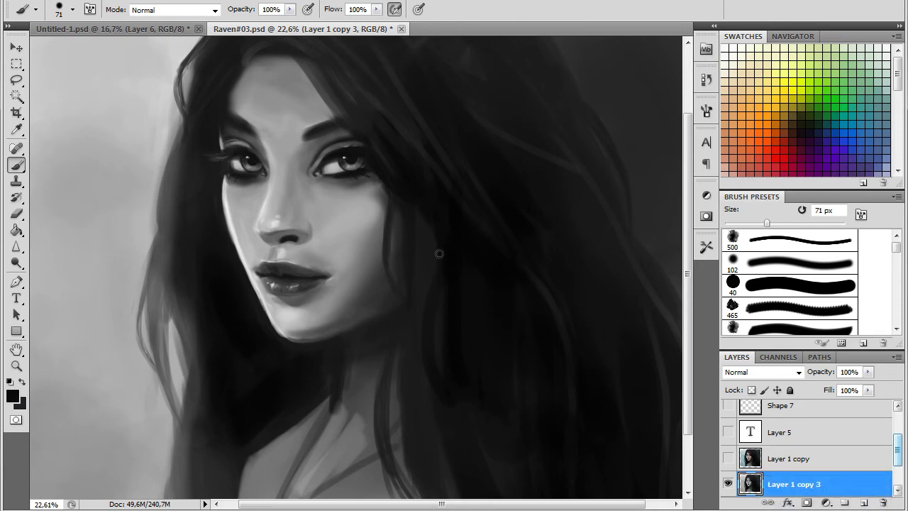
pyautogui.keyDown('alt'); pyautogui.click(326, 312); pyautogui.keyUp('alt')
pyautogui.moveTo(304, 336); pyautogui.dragTo(348, 328)
pyautogui.hotkey('ctrl', 'z')
pyautogui.keyDown('alt'); pyautogui.click(314, 349); pyautogui.keyUp('alt')
# Change the brush tip at 71 px and paint a light rim along the chin and jawline with sampled tones.
pyautogui.rightClick(454, 227)
pyautogui.doubleClick(476, 282)
pyautogui.rightClick(480, 248)
pyautogui.doubleClick(529, 283)
pyautogui.keyDown('alt'); pyautogui.click(277, 322); pyautogui.keyUp('alt')
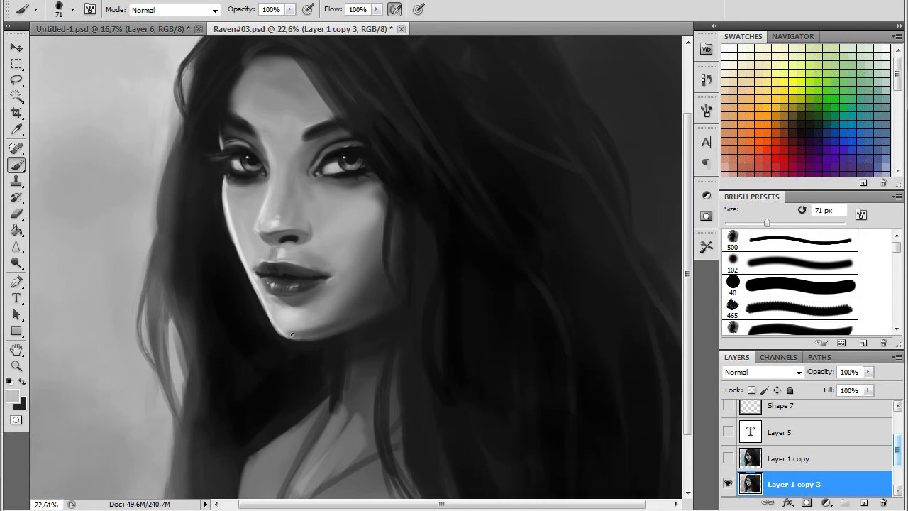
pyautogui.moveTo(321, 332); pyautogui.dragTo(337, 327)
pyautogui.keyDown('alt'); pyautogui.click(337, 327); pyautogui.keyUp('alt')
pyautogui.keyDown('alt'); pyautogui.click(359, 322); pyautogui.keyUp('alt')
pyautogui.keyDown('alt'); pyautogui.click(272, 286); pyautogui.keyUp('alt')
pyautogui.moveTo(313, 334); pyautogui.dragTo(378, 315)
pyautogui.keyDown('alt'); pyautogui.click(361, 319); pyautogui.keyUp('alt')
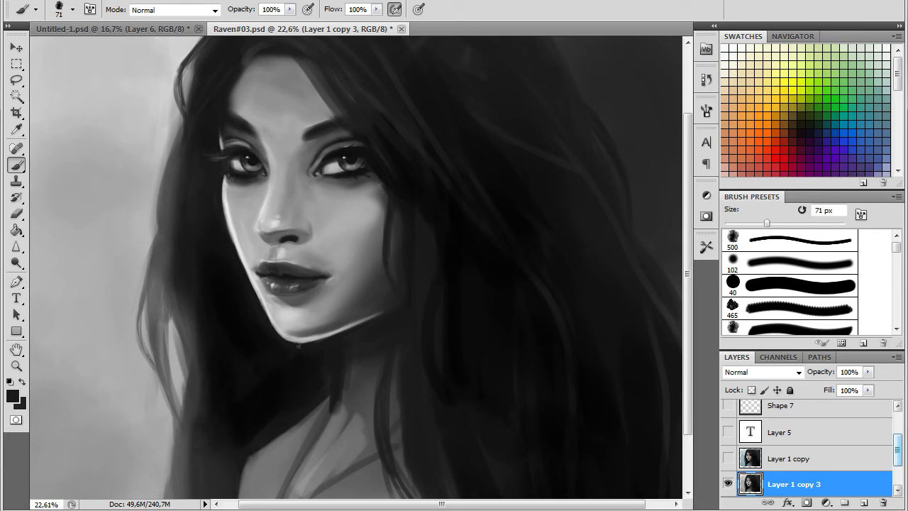
# Reshape both eyebrows and touch up the right-hand corner of the mouth with sampled tones.
pyautogui.keyDown('alt'); pyautogui.click(319, 128); pyautogui.keyUp('alt')
pyautogui.keyDown('alt'); pyautogui.click(250, 124); pyautogui.keyUp('alt')
pyautogui.keyDown('alt'); pyautogui.click(253, 140); pyautogui.keyUp('alt')
pyautogui.moveTo(223, 127); pyautogui.dragTo(241, 134)
pyautogui.keyDown('alt'); pyautogui.click(321, 127); pyautogui.keyUp('alt')
pyautogui.keyDown('alt'); pyautogui.click(333, 273); pyautogui.keyUp('alt')
pyautogui.keyDown('alt'); pyautogui.click(326, 270); pyautogui.keyUp('alt')
pyautogui.keyDown('alt'); pyautogui.click(380, 125); pyautogui.keyUp('alt')
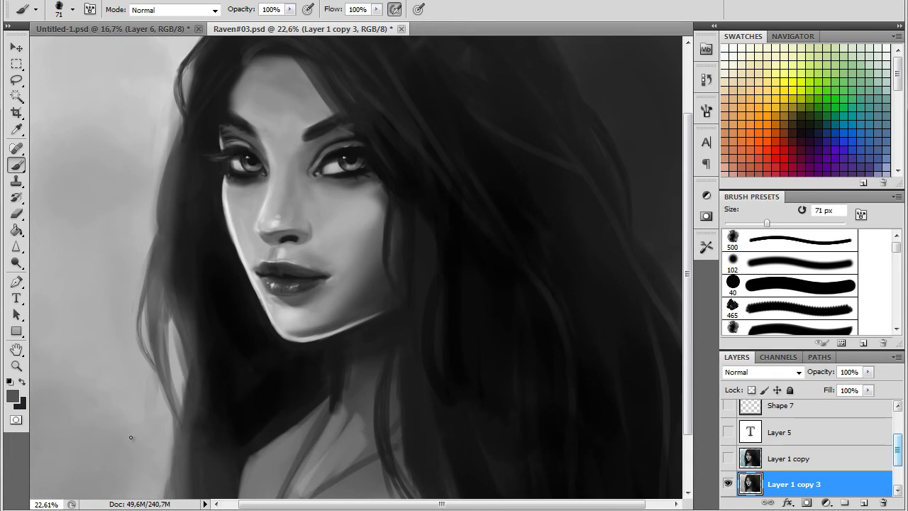
# Compare against Layer 1 copy and refine the left-hand cheek's outline against the hair with sampled tones.
pyautogui.click(16, 366)
pyautogui.moveTo(355, 284); pyautogui.dragTo(284, 284)
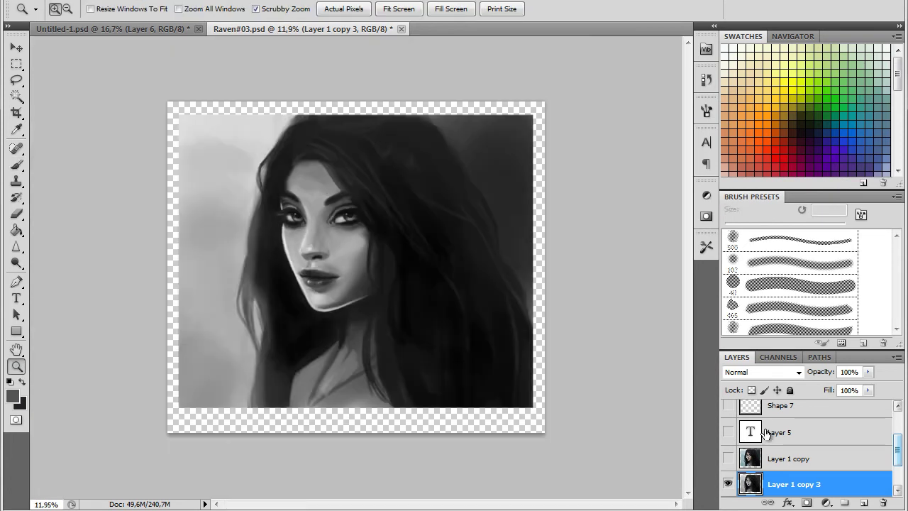
pyautogui.click(729, 463)
pyautogui.click(728, 464)
pyautogui.moveTo(241, 285); pyautogui.dragTo(280, 285)
pyautogui.click(17, 165)
pyautogui.keyDown('alt'); pyautogui.click(227, 266); pyautogui.keyUp('alt')
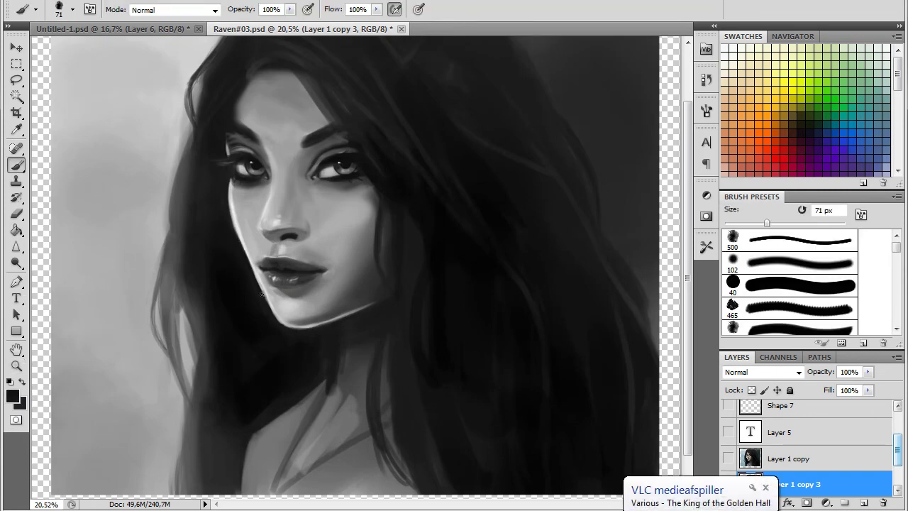
pyautogui.keyDown('alt'); pyautogui.click(231, 189); pyautogui.keyUp('alt')
pyautogui.moveTo(232, 192); pyautogui.dragTo(245, 246)
# Set the brush to 74 px and retouch the eyebrows and the edge of the left-hand temple with sampled tones.
pyautogui.rightClick(316, 181)
pyautogui.click(360, 266)
pyautogui.click(378, 209)
pyautogui.click(342, 163)
pyautogui.keyDown('alt'); pyautogui.click(328, 141); pyautogui.keyUp('alt')
pyautogui.keyDown('alt'); pyautogui.click(228, 144); pyautogui.keyUp('alt')
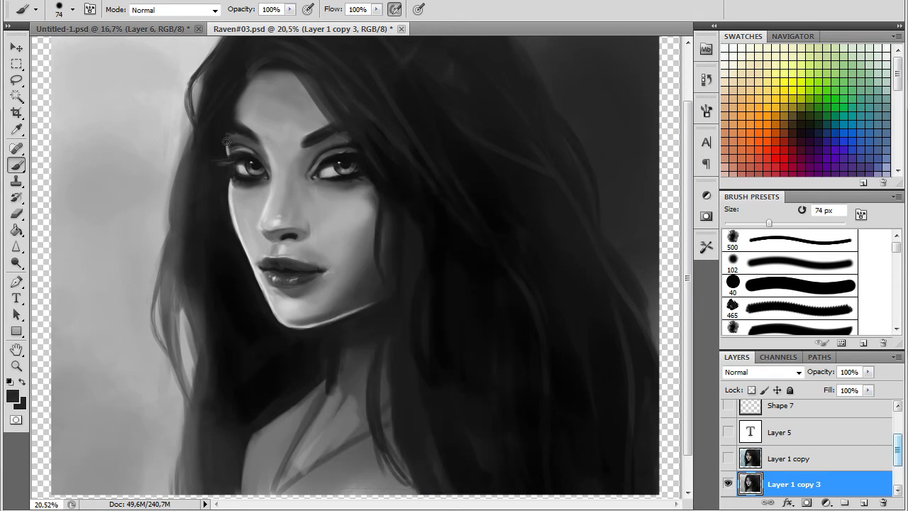
pyautogui.keyDown('alt'); pyautogui.click(230, 204); pyautogui.keyUp('alt')
# Reduce the brush size and retouch the skin below the right-hand eye with sampled tones.
pyautogui.click(72, 9)
pyautogui.moveTo(71, 53); pyautogui.dragTo(47, 54)
pyautogui.click(325, 274)
pyautogui.keyDown('alt'); pyautogui.click(342, 175); pyautogui.keyUp('alt')
pyautogui.keyDown('alt'); pyautogui.click(344, 187); pyautogui.keyUp('alt')
# Set the brush to 76 px, adjust its tip settings and reshape both eyebrows with sampled tones.
pyautogui.rightClick(283, 150)
pyautogui.moveTo(310, 184); pyautogui.dragTo(333, 184)
pyautogui.click(707, 111)
pyautogui.click(667, 106)
pyautogui.click(703, 111)
pyautogui.moveTo(653, 175); pyautogui.dragTo(551, 175)
pyautogui.click(669, 106)
pyautogui.moveTo(303, 146); pyautogui.dragTo(305, 141)
pyautogui.keyDown('alt'); pyautogui.click(307, 132); pyautogui.keyUp('alt')
pyautogui.keyDown('alt'); pyautogui.click(261, 130); pyautogui.keyUp('alt')
pyautogui.keyDown('alt'); pyautogui.click(235, 122); pyautogui.keyUp('alt')
# Retouch the side of the nose and the nostril with sampled tones, switching to the 102 px soft brush.
pyautogui.keyDown('alt'); pyautogui.click(278, 150); pyautogui.keyUp('alt')
pyautogui.keyDown('alt'); pyautogui.click(409, 192); pyautogui.keyUp('alt')
pyautogui.keyDown('alt'); pyautogui.click(313, 232); pyautogui.keyUp('alt')
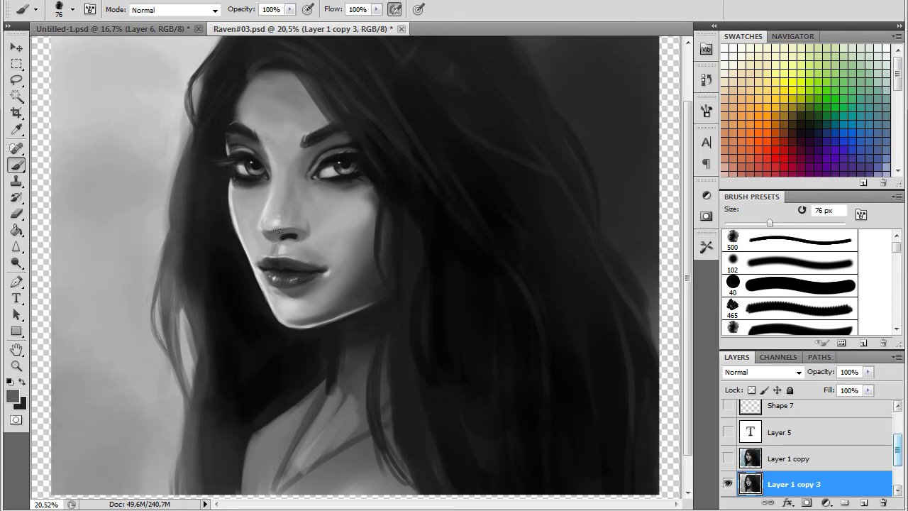
pyautogui.keyDown('alt'); pyautogui.click(369, 159); pyautogui.keyUp('alt')
pyautogui.rightClick(419, 201)
pyautogui.click(462, 285)
pyautogui.click(501, 186)
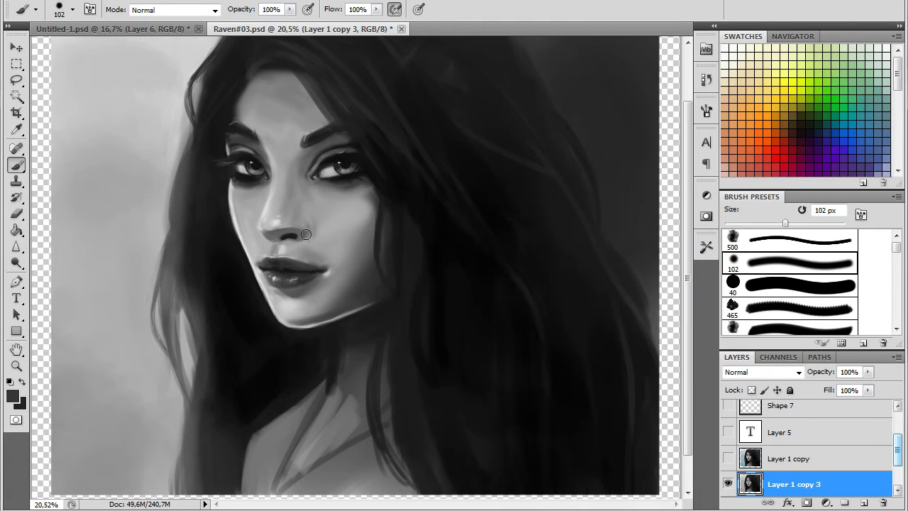
pyautogui.press('F5')
pyautogui.press('F5')
# Sample cheek tones and touch up the area below the nostrils with the brush at 52 px.
pyautogui.keyDown('alt'); pyautogui.click(320, 187); pyautogui.keyUp('alt')
pyautogui.keyDown('alt'); pyautogui.click(325, 255); pyautogui.keyUp('alt')
pyautogui.click(72, 9)
pyautogui.write('52')
pyautogui.press('Return')
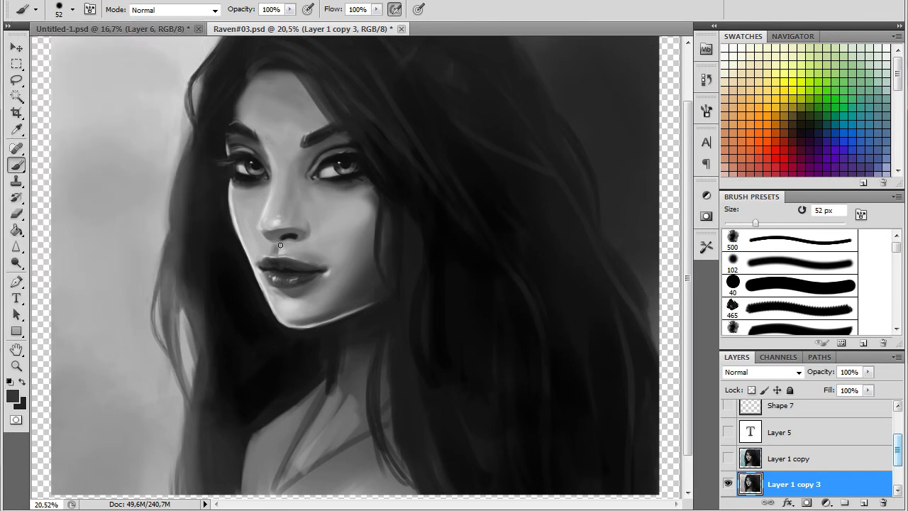
# Set the brush to 87 px and repaint the tip and bridge of the nose with sampled tones.
pyautogui.keyDown('alt'); pyautogui.click(288, 211); pyautogui.keyUp('alt')
pyautogui.rightClick(352, 144)
pyautogui.write('87')
pyautogui.press('Return')
pyautogui.keyDown('alt'); pyautogui.click(278, 207); pyautogui.keyUp('alt')
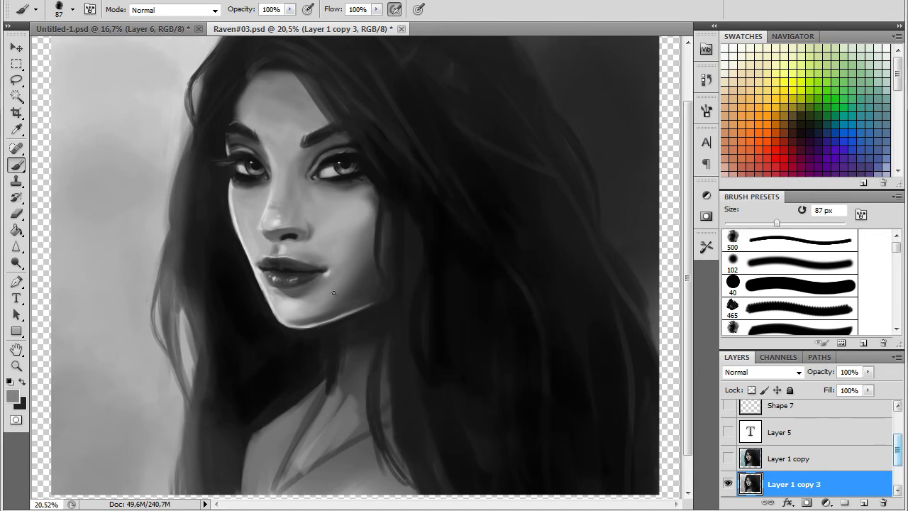
pyautogui.keyDown('alt'); pyautogui.click(279, 187); pyautogui.keyUp('alt')
pyautogui.click(276, 207)
# Paint small dark freckles across the nose and cheeks with the brush at 53 px.
pyautogui.keyDown('alt'); pyautogui.click(383, 205); pyautogui.keyUp('alt')
pyautogui.click(72, 10)
pyautogui.click(67, 47)
pyautogui.click(348, 210)
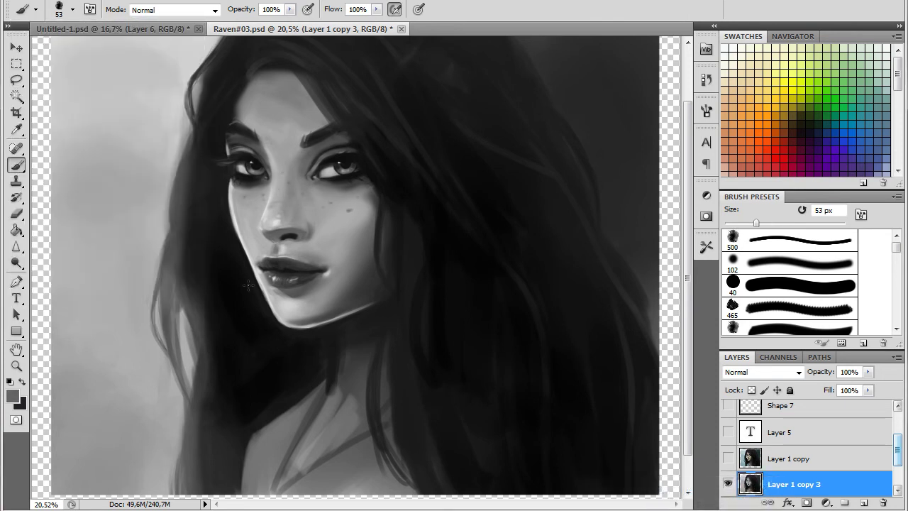
# Shade the nose bridge beside the inner eye corners with the 102 px soft brush and sampled tones.
pyautogui.keyDown('alt'); pyautogui.click(280, 228); pyautogui.keyUp('alt')
pyautogui.keyDown('alt'); pyautogui.click(313, 224); pyautogui.keyUp('alt')
pyautogui.keyDown('alt'); pyautogui.click(299, 177); pyautogui.keyUp('alt')
pyautogui.click(72, 10)
pyautogui.click(76, 46)
pyautogui.click(55, 101)
pyautogui.click(287, 180)
pyautogui.keyDown('alt'); pyautogui.click(294, 169); pyautogui.keyUp('alt')
pyautogui.keyDown('alt'); pyautogui.click(321, 155); pyautogui.keyUp('alt')
pyautogui.click(290, 171)
pyautogui.click(285, 180)
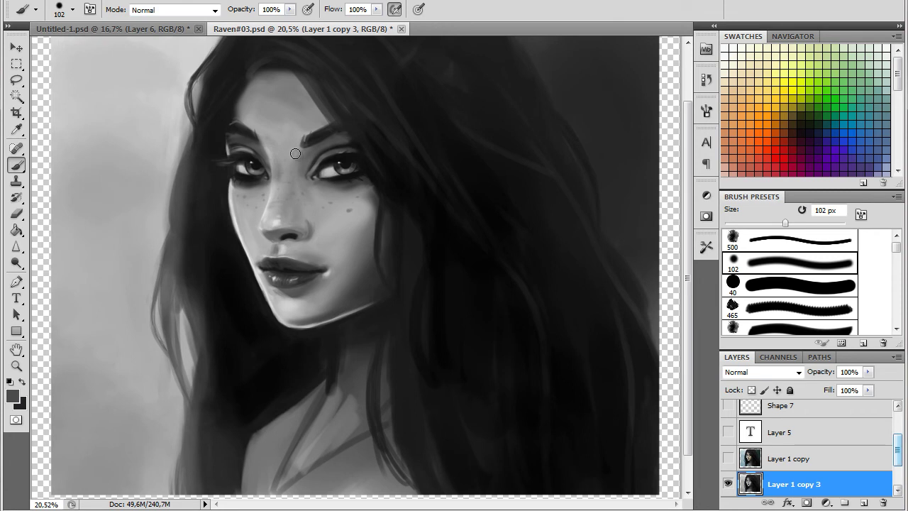
# Blend the shading between the eyebrows with sampled tones and enlarge the brush for the forehead.
pyautogui.keyDown('alt'); pyautogui.click(266, 146); pyautogui.keyUp('alt')
pyautogui.moveTo(273, 158); pyautogui.dragTo(276, 173)
pyautogui.keyDown('alt'); pyautogui.click(283, 146); pyautogui.keyUp('alt')
pyautogui.click(72, 9)
pyautogui.moveTo(90, 47); pyautogui.dragTo(108, 47)
pyautogui.click(301, 91)
# Adjust the brush and paint the left-hand hairline of the forehead with sampled tones.
pyautogui.rightClick(385, 169)
pyautogui.click(404, 255)
pyautogui.click(440, 199)
pyautogui.keyDown('alt'); pyautogui.click(252, 62); pyautogui.keyUp('alt')
pyautogui.moveTo(248, 84); pyautogui.dragTo(238, 106)
pyautogui.keyDown('alt'); pyautogui.click(239, 110); pyautogui.keyUp('alt')
# Choose the 496 brush tip at 68 px and blend the forehead and hairline with sampled tones.
pyautogui.click(72, 9)
pyautogui.click(119, 104)
pyautogui.click(69, 48)
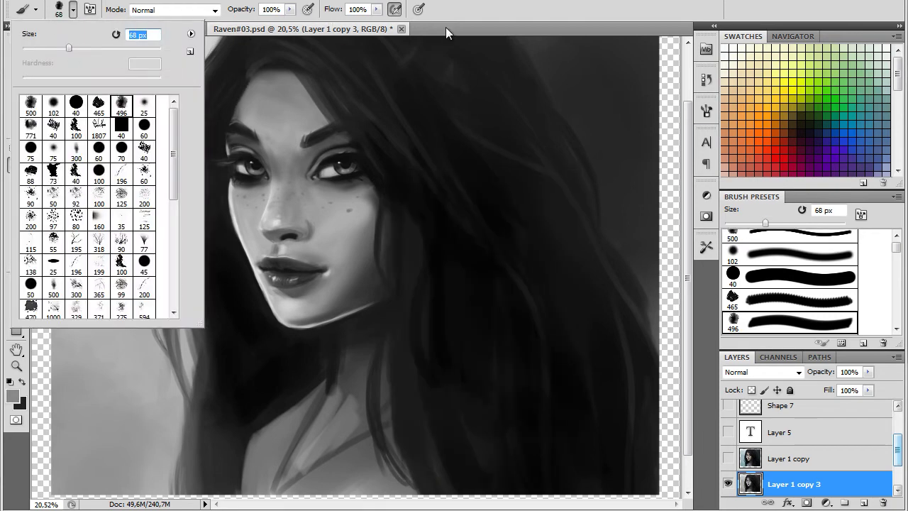
pyautogui.click(237, 27)
pyautogui.click(706, 111)
pyautogui.click(489, 145)
pyautogui.press('F5')
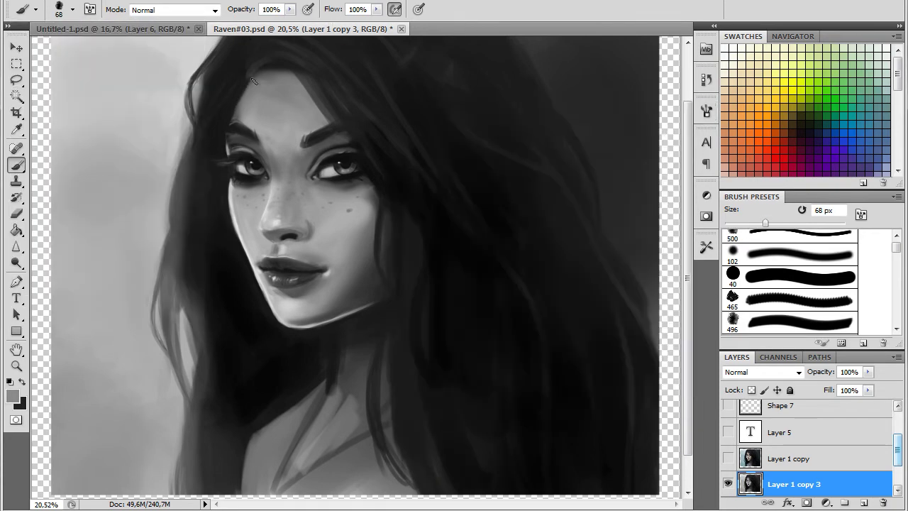
pyautogui.keyDown('alt'); pyautogui.click(280, 57); pyautogui.keyUp('alt')
pyautogui.keyDown('alt'); pyautogui.click(258, 91); pyautogui.keyUp('alt')
pyautogui.keyDown('alt'); pyautogui.click(251, 119); pyautogui.keyUp('alt')
pyautogui.keyDown('alt'); pyautogui.click(279, 97); pyautogui.keyUp('alt')
# Set the brush to 25 px and add fine touches around the eyes, nose and cheek with sampled tones.
pyautogui.click(72, 10)
pyautogui.moveTo(66, 54); pyautogui.dragTo(38, 54)
pyautogui.keyDown('alt'); pyautogui.click(329, 136); pyautogui.keyUp('alt')
pyautogui.keyDown('alt'); pyautogui.click(245, 146); pyautogui.keyUp('alt')
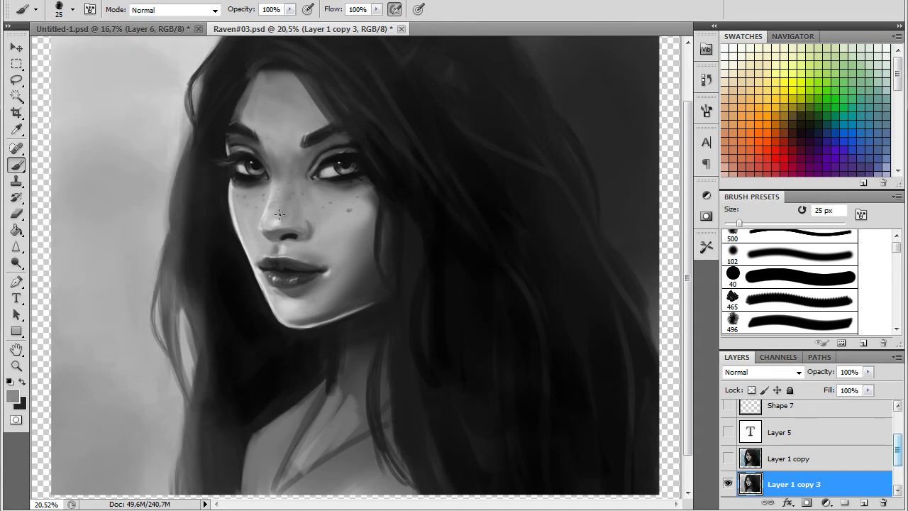
pyautogui.keyDown('alt'); pyautogui.click(323, 229); pyautogui.keyUp('alt')
pyautogui.keyDown('alt'); pyautogui.click(293, 238); pyautogui.keyUp('alt')
# Paint fine texture and highlights on the lips with sampled tones.
pyautogui.keyDown('alt'); pyautogui.click(286, 268); pyautogui.keyUp('alt')
pyautogui.keyDown('alt'); pyautogui.click(347, 289); pyautogui.keyUp('alt')
pyautogui.keyDown('alt'); pyautogui.click(276, 269); pyautogui.keyUp('alt')
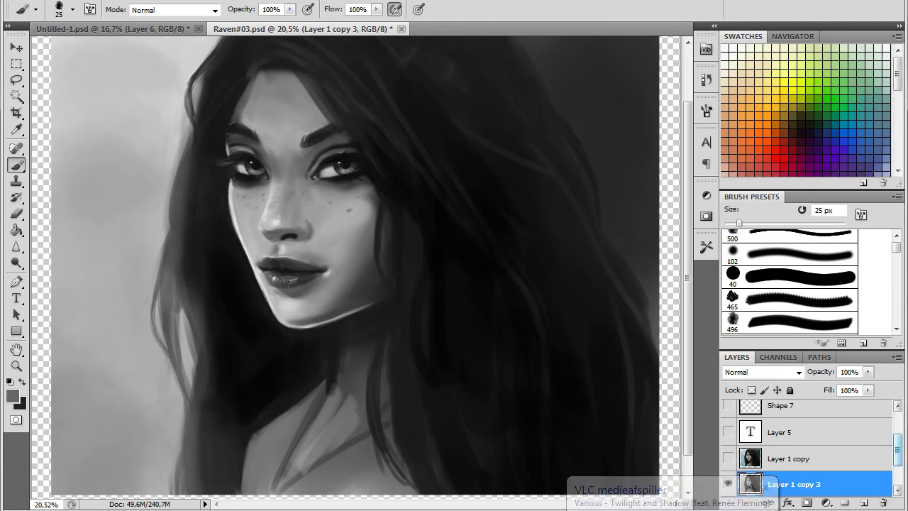
pyautogui.keyDown('alt'); pyautogui.click(312, 265); pyautogui.keyUp('alt')
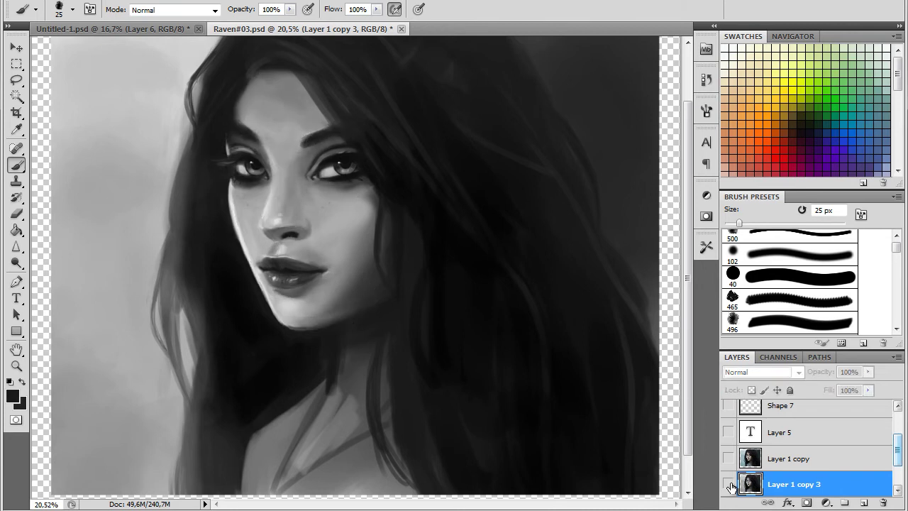
pyautogui.keyDown('alt'); pyautogui.click(278, 233); pyautogui.keyUp('alt')
# Zoom out to view the whole portrait and flip the canvas horizontally.
pyautogui.click(20, 366)
pyautogui.moveTo(330, 385); pyautogui.dragTo(271, 388)
pyautogui.click(95, 1)
pyautogui.moveTo(142, 115)
pyautogui.click(294, 176)
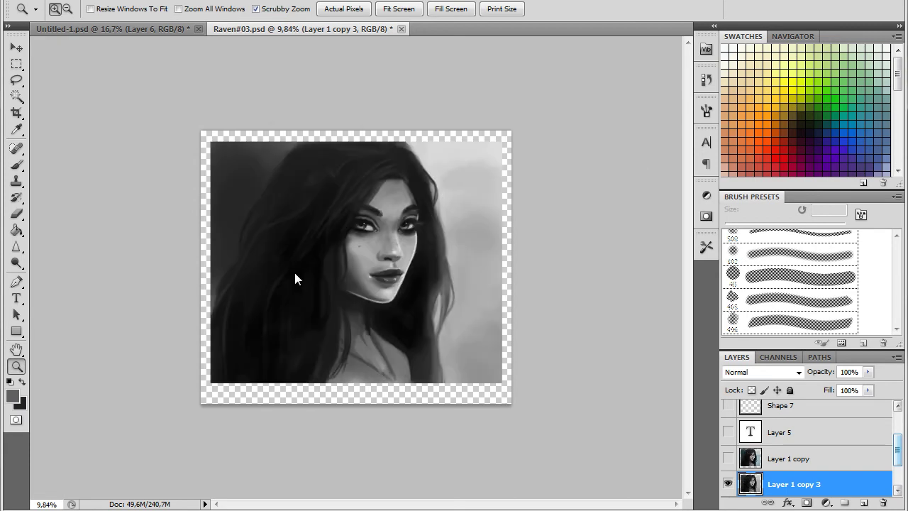
# Compare Layer 1 copy 3 with the underlying Layer 1 copy 2 by toggling their visibility.
pyautogui.click(728, 484)
pyautogui.moveTo(897, 447); pyautogui.dragTo(897, 465)
pyautogui.click(729, 464)
pyautogui.click(729, 463)
pyautogui.click(729, 440)
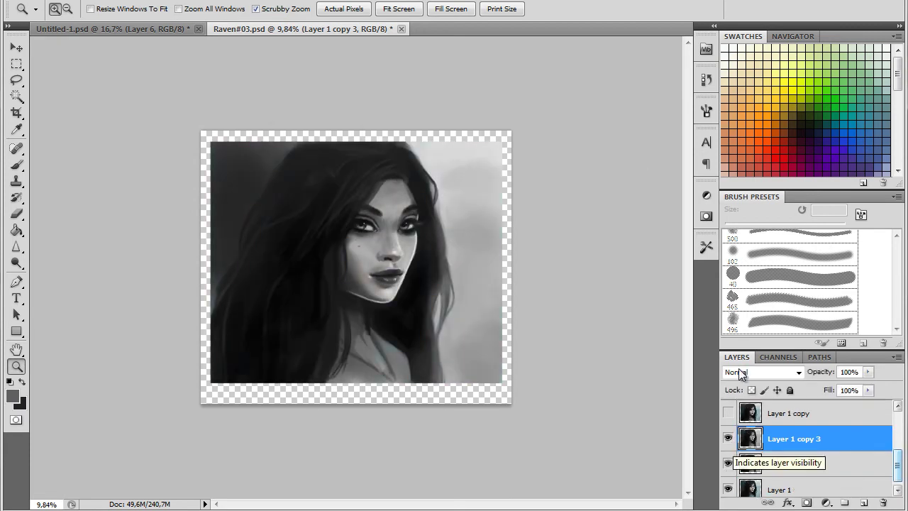
# Paint fine details on the lips and the left-hand mouth corner with the brush at 14 px.
pyautogui.moveTo(362, 277); pyautogui.dragTo(451, 276)
pyautogui.press('b')
pyautogui.click(73, 9)
pyautogui.keyDown('alt'); pyautogui.click(408, 275); pyautogui.keyUp('alt')
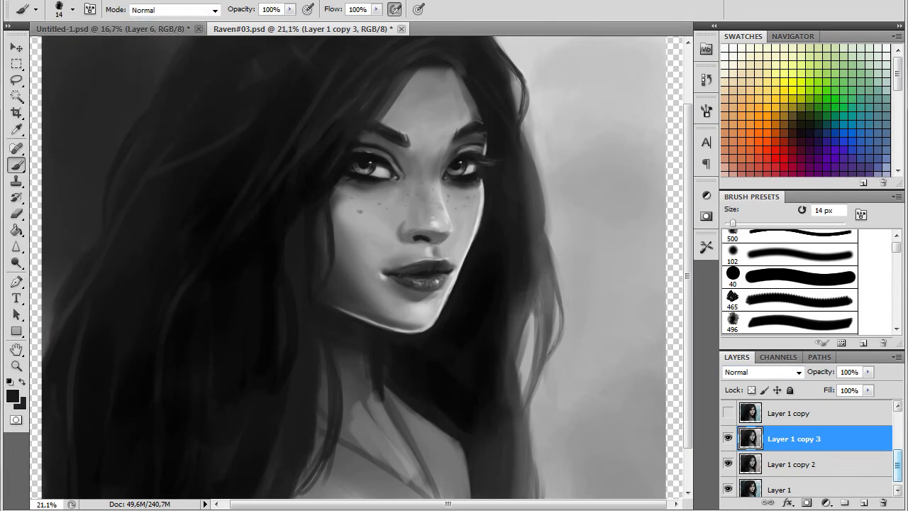
pyautogui.keyDown('alt'); pyautogui.click(424, 269); pyautogui.keyUp('alt')
# Retouch the right-hand eyelid and eyebrow with sampled tones, using the 500 brush tip at 68 px.
pyautogui.keyDown('alt'); pyautogui.click(465, 151); pyautogui.keyUp('alt')
pyautogui.click(72, 9)
pyautogui.click(56, 47)
pyautogui.keyDown('alt'); pyautogui.click(459, 153); pyautogui.keyUp('alt')
pyautogui.keyDown('alt'); pyautogui.click(500, 122); pyautogui.keyUp('alt')
pyautogui.press('F5')
pyautogui.press('F5')
pyautogui.rightClick(579, 168)
pyautogui.click(565, 228)
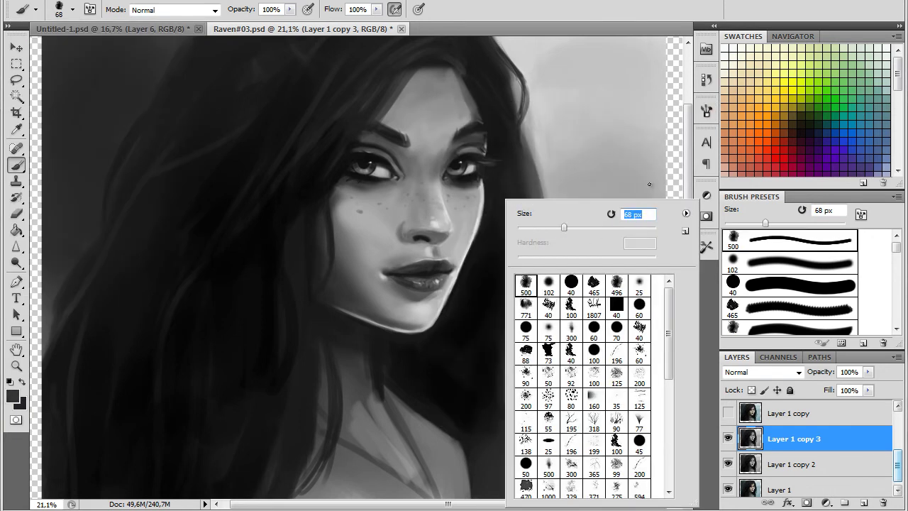
pyautogui.keyDown('alt'); pyautogui.click(479, 137); pyautogui.keyUp('alt')
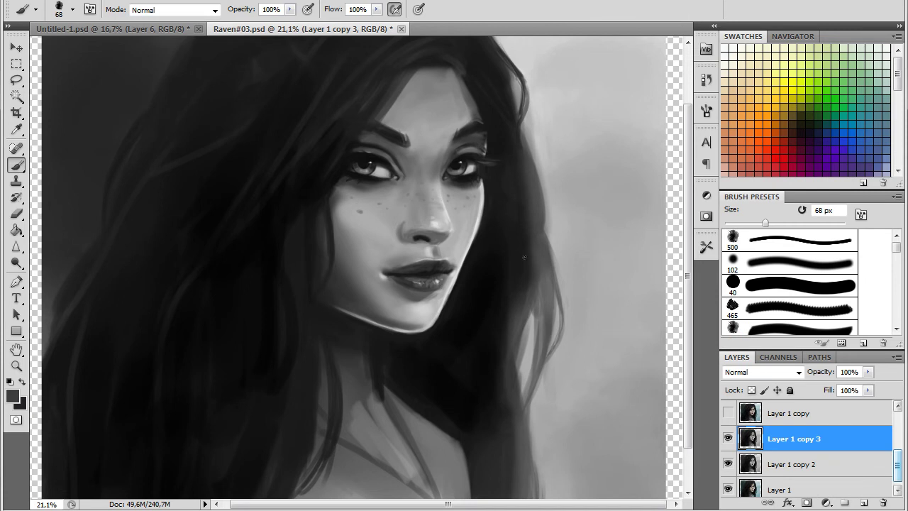
# Select the left-hand eye and eyebrow with the Lasso, adjust them with Free Transform and deselect.
pyautogui.press('l')
pyautogui.moveTo(369, 190)
pyautogui.mouseDown()
pyautogui.moveTo(330, 191)
pyautogui.moveTo(369, 190)
pyautogui.mouseUp()
pyautogui.hotkey('ctrl', 't')
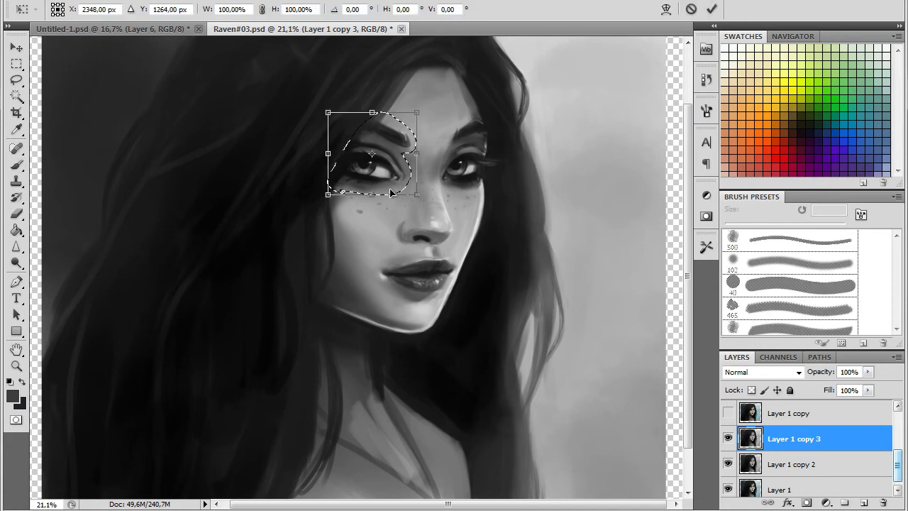
pyautogui.press('Return')
pyautogui.hotkey('ctrl', 'd')
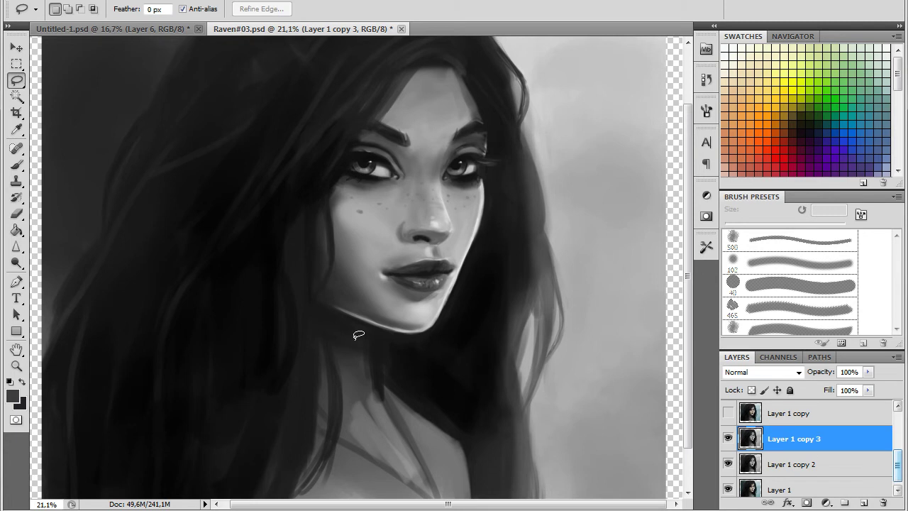
# Check the adjusted eye against the earlier versions by toggling Layer 1 copy 3 and Layer 1 copy 2.
pyautogui.click(728, 439)
pyautogui.click(728, 464)
pyautogui.click(728, 464)
pyautogui.click(727, 438)
# Lasso the right-hand eye, scale it proportionally to 92.9% and nudge it slightly downward.
pyautogui.moveTo(462, 142)
pyautogui.mouseDown()
pyautogui.moveTo(440, 167)
pyautogui.moveTo(479, 139)
pyautogui.moveTo(464, 141)
pyautogui.mouseUp()
pyautogui.hotkey('ctrl', 't')
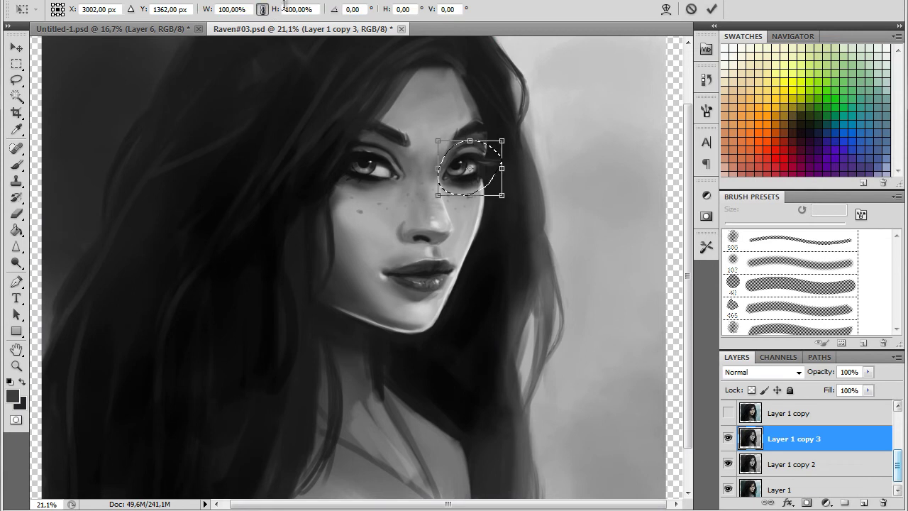
pyautogui.click(262, 10)
pyautogui.moveTo(502, 195); pyautogui.dragTo(498, 192)
pyautogui.press('Down')
pyautogui.press('Down')
pyautogui.press('Down')
pyautogui.press('Down')
pyautogui.press('Down')
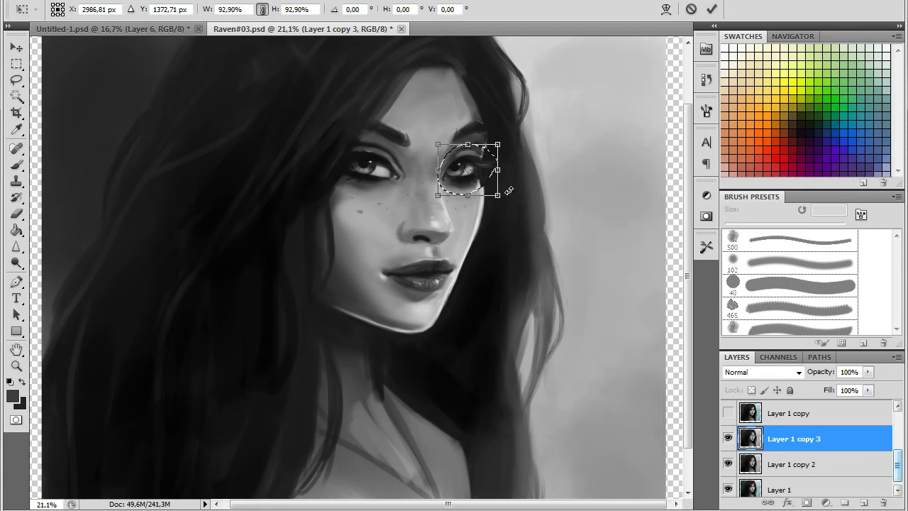
pyautogui.press('Return')
# Lasso the left-hand eye and scale it proportionally to 92.9%.
pyautogui.moveTo(410, 142)
pyautogui.mouseDown()
pyautogui.moveTo(369, 136)
pyautogui.moveTo(415, 129)
pyautogui.mouseUp()
pyautogui.hotkey('ctrl', 't')
pyautogui.click(262, 9)
pyautogui.moveTo(410, 198); pyautogui.dragTo(403, 194)
pyautogui.click(238, 9)
pyautogui.press('BackSpace')
pyautogui.press('BackSpace')
pyautogui.write('92')
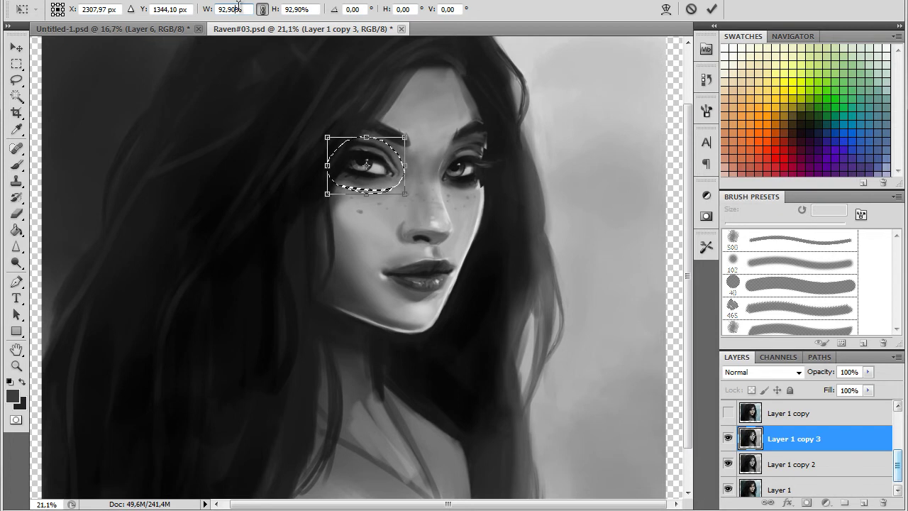
pyautogui.click(17, 79)
pyautogui.press('Return')
pyautogui.hotkey('ctrl', 'z')
# Nudge the selected left-hand eye slightly downward with Free Transform, deselect it and compare Layer 1 copy 3 with the version beneath.
pyautogui.hotkey('ctrl', 't')
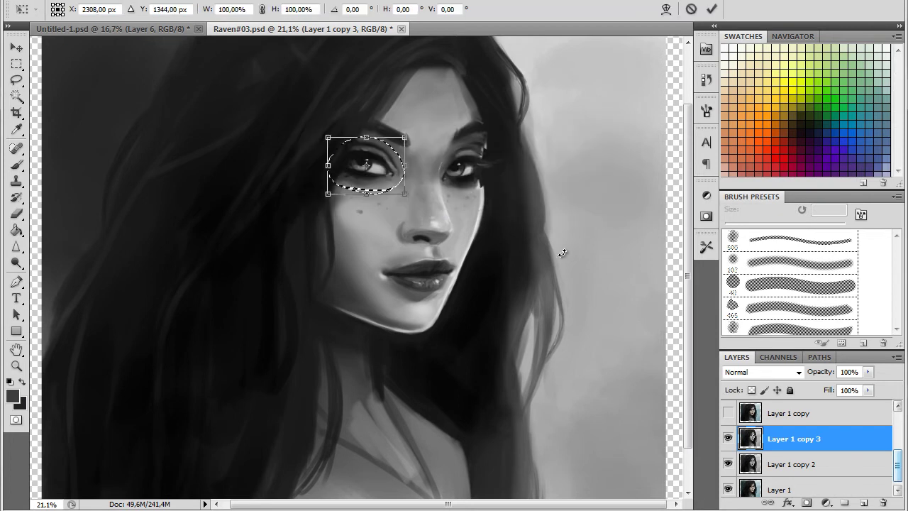
pyautogui.press('Down')
pyautogui.press('Down')
pyautogui.press('Down')
pyautogui.press('Down')
pyautogui.press('Down')
pyautogui.press('Down')
pyautogui.press('Up')
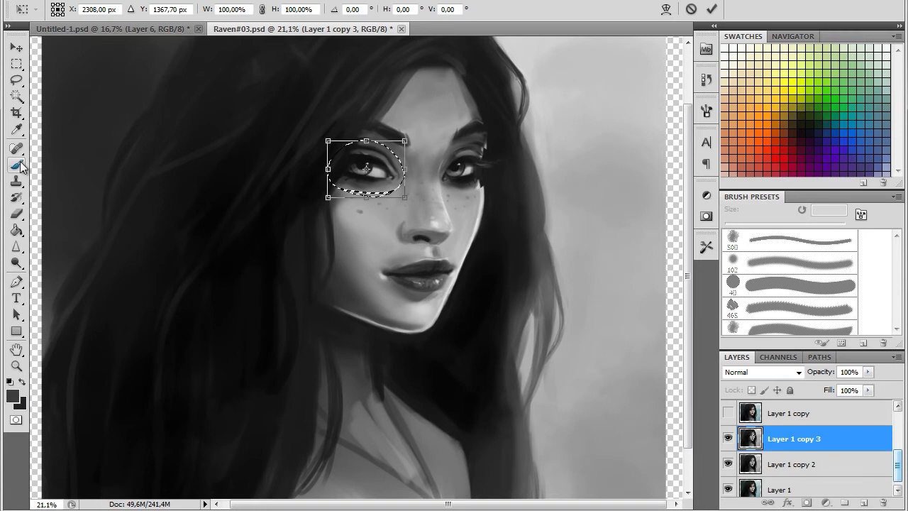
pyautogui.click(17, 79)
pyautogui.press('Return')
pyautogui.hotkey('ctrl', 'd')
pyautogui.click(727, 439)
pyautogui.click(728, 438)
pyautogui.click(728, 438)
pyautogui.click(728, 438)
# Repaint the right-hand edge of the cheek and jaw with the Brush, using tones sampled from the face.
pyautogui.click(16, 164)
pyautogui.click(73, 10)
pyautogui.keyDown('alt'); pyautogui.click(484, 171); pyautogui.keyUp('alt')
pyautogui.moveTo(483, 186); pyautogui.dragTo(484, 207)
pyautogui.moveTo(476, 240)
pyautogui.mouseDown()
pyautogui.moveTo(454, 351)
pyautogui.moveTo(461, 265)
pyautogui.mouseUp()
pyautogui.keyDown('alt'); pyautogui.click(469, 222); pyautogui.keyUp('alt')
pyautogui.keyDown('alt'); pyautogui.click(413, 163); pyautogui.keyUp('alt')
# Choose another brush and blend the skin around both brows and the right-hand eye's outer edge with sampled tones.
pyautogui.click(73, 10)
pyautogui.click(55, 102)
pyautogui.moveTo(96, 48); pyautogui.dragTo(56, 48)
pyautogui.keyDown('alt'); pyautogui.click(392, 135); pyautogui.keyUp('alt')
pyautogui.keyDown('alt'); pyautogui.click(403, 84); pyautogui.keyUp('alt')
pyautogui.keyDown('alt'); pyautogui.click(389, 149); pyautogui.keyUp('alt')
pyautogui.keyDown('alt'); pyautogui.click(460, 152); pyautogui.keyUp('alt')
pyautogui.keyDown('alt'); pyautogui.click(492, 124); pyautogui.keyUp('alt')
pyautogui.moveTo(481, 145)
pyautogui.mouseDown()
pyautogui.moveTo(464, 149)
pyautogui.moveTo(485, 151)
pyautogui.mouseUp()
# Set the brush to 37 px and paint a light rim along the face edge between the right-hand brow and eye.
pyautogui.rightClick(435, 201)
pyautogui.click(459, 284)
pyautogui.moveTo(556, 214); pyautogui.dragTo(634, 212)
pyautogui.write('37')
pyautogui.press('Return')
pyautogui.keyDown('alt'); pyautogui.click(484, 205); pyautogui.keyUp('alt')
pyautogui.moveTo(486, 137); pyautogui.dragTo(480, 156)
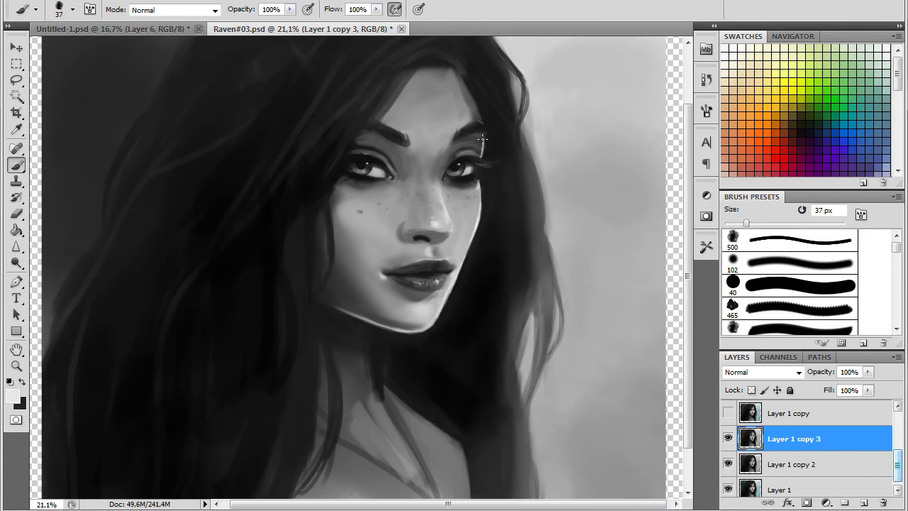
pyautogui.keyDown('alt'); pyautogui.click(478, 130); pyautogui.keyUp('alt')
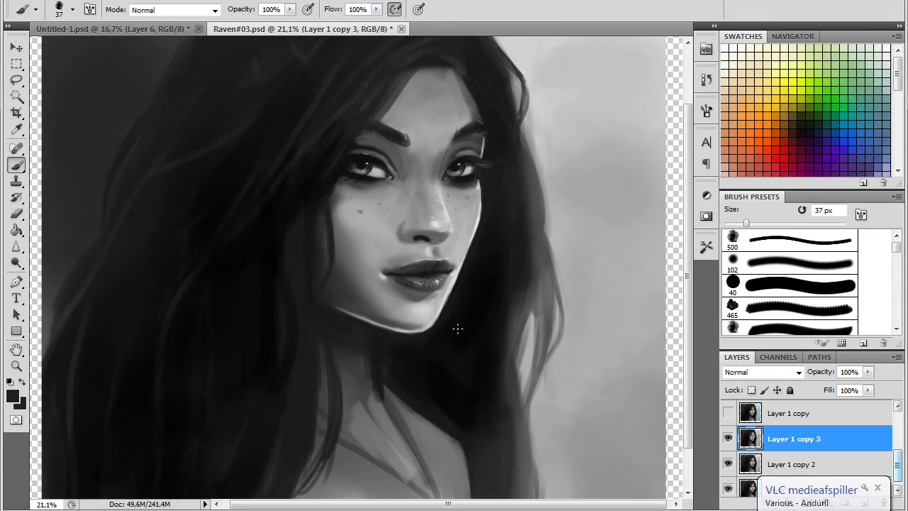
pyautogui.keyDown('alt'); pyautogui.click(462, 80); pyautogui.keyUp('alt')
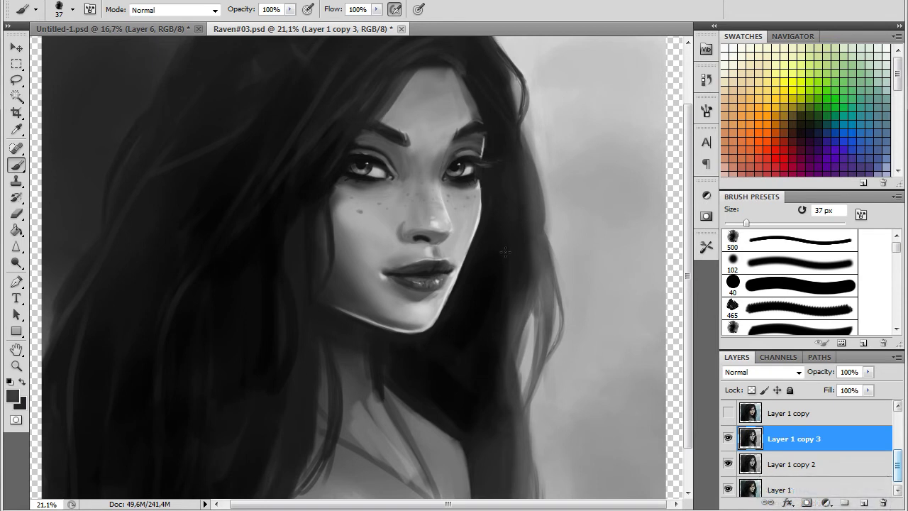
# Refine the right-hand brow and upper eyelid with a 24 px brush and tones sampled nearby.
pyautogui.rightClick(518, 200)
pyautogui.moveTo(559, 226); pyautogui.dragTo(570, 226)
pyautogui.keyDown('alt'); pyautogui.click(473, 143); pyautogui.keyUp('alt')
pyautogui.keyDown('alt'); pyautogui.click(459, 155); pyautogui.keyUp('alt')
pyautogui.click(73, 9)
pyautogui.moveTo(48, 47); pyautogui.dragTo(36, 61)
pyautogui.click(496, 137)
pyautogui.keyDown('alt'); pyautogui.click(465, 152); pyautogui.keyUp('alt')
pyautogui.keyDown('alt'); pyautogui.click(489, 132); pyautogui.keyUp('alt')
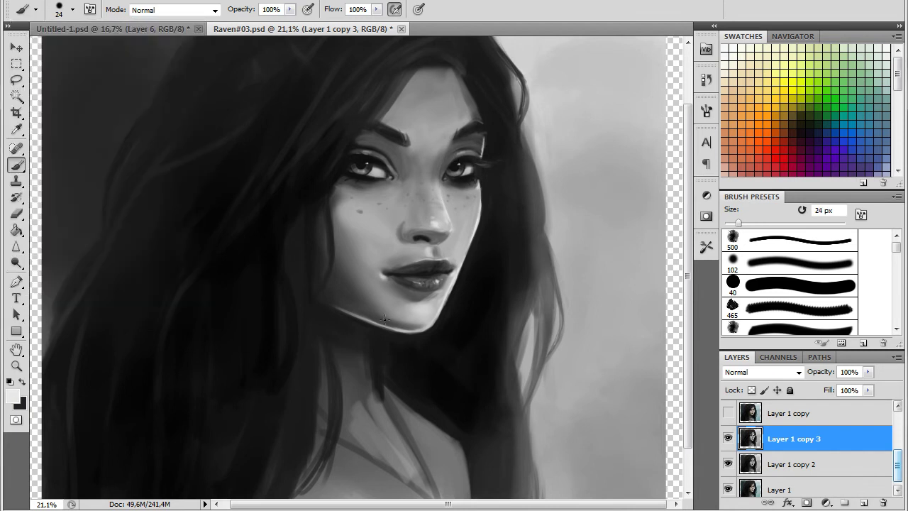
# Set the brush to 77 px and retouch the right-hand eyelid and nose bridge with sampled tones.
pyautogui.keyDown('alt'); pyautogui.click(483, 137); pyautogui.keyUp('alt')
pyautogui.click(71, 9)
pyautogui.write('77')
pyautogui.press('Return')
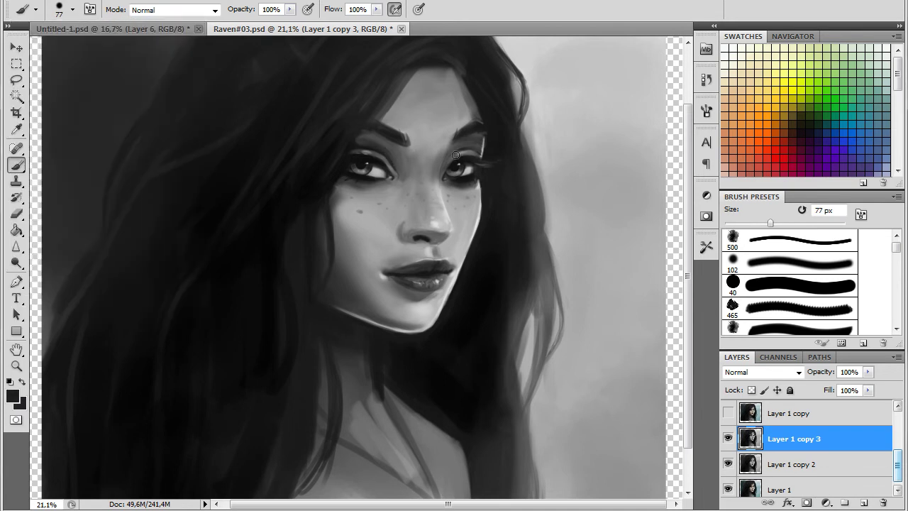
pyautogui.keyDown('alt'); pyautogui.click(428, 161); pyautogui.keyUp('alt')
pyautogui.keyDown('alt'); pyautogui.click(429, 182); pyautogui.keyUp('alt')
pyautogui.keyDown('alt'); pyautogui.click(437, 154); pyautogui.keyUp('alt')
pyautogui.keyDown('alt'); pyautogui.click(439, 166); pyautogui.keyUp('alt')
# Soften the shading between the brows with a 143 px brush, then compare Layer 1 copy 3 with the version beneath.
pyautogui.click(72, 9)
pyautogui.moveTo(75, 52); pyautogui.dragTo(106, 52)
pyautogui.press('Return')
pyautogui.keyDown('alt'); pyautogui.click(429, 184); pyautogui.keyUp('alt')
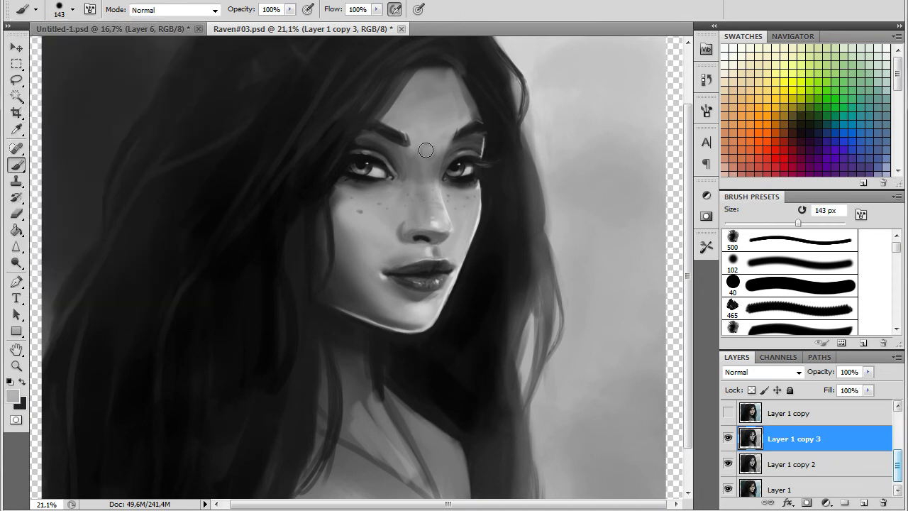
pyautogui.click(729, 439)
pyautogui.click(729, 439)
pyautogui.click(729, 440)
pyautogui.click(729, 440)
# Choose a different brush and paint over the dark hair with a sampled tone.
pyautogui.press('z')
pyautogui.moveTo(424, 370); pyautogui.dragTo(402, 378)
pyautogui.press('b')
pyautogui.click(73, 9)
pyautogui.click(30, 105)
pyautogui.keyDown('alt'); pyautogui.click(234, 134); pyautogui.keyUp('alt')
pyautogui.moveTo(134, 49)
pyautogui.mouseDown()
pyautogui.moveTo(51, 49)
pyautogui.moveTo(98, 50)
pyautogui.mouseUp()
# Paint the hair around the jaw on the rotated canvas with a 226 px brush, then restore the rotation to 0°.
pyautogui.click(74, 10)
pyautogui.click(20, 353)
pyautogui.click(64, 367)
pyautogui.moveTo(364, 338); pyautogui.dragTo(417, 307)
pyautogui.press('b')
pyautogui.click(74, 10)
pyautogui.moveTo(98, 49); pyautogui.dragTo(131, 50)
pyautogui.keyDown('alt'); pyautogui.click(425, 281); pyautogui.keyUp('alt')
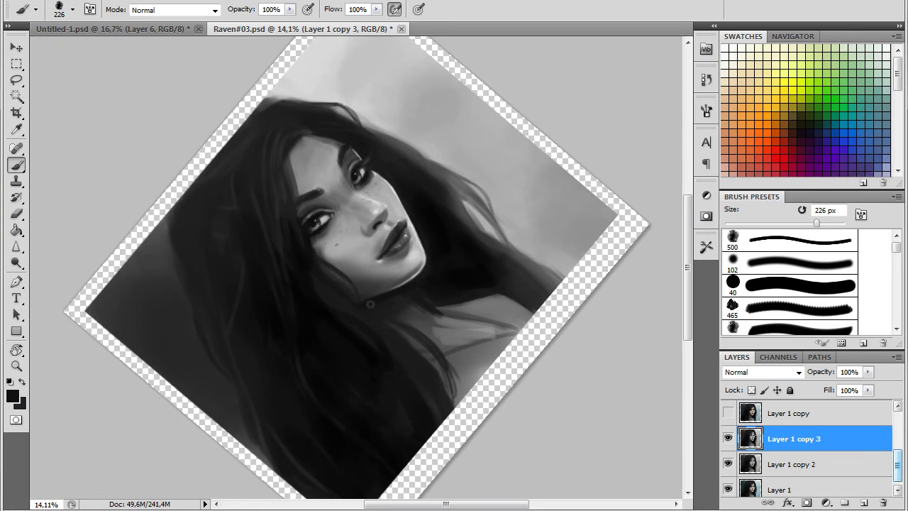
pyautogui.press('r')
pyautogui.moveTo(468, 369); pyautogui.dragTo(512, 330)
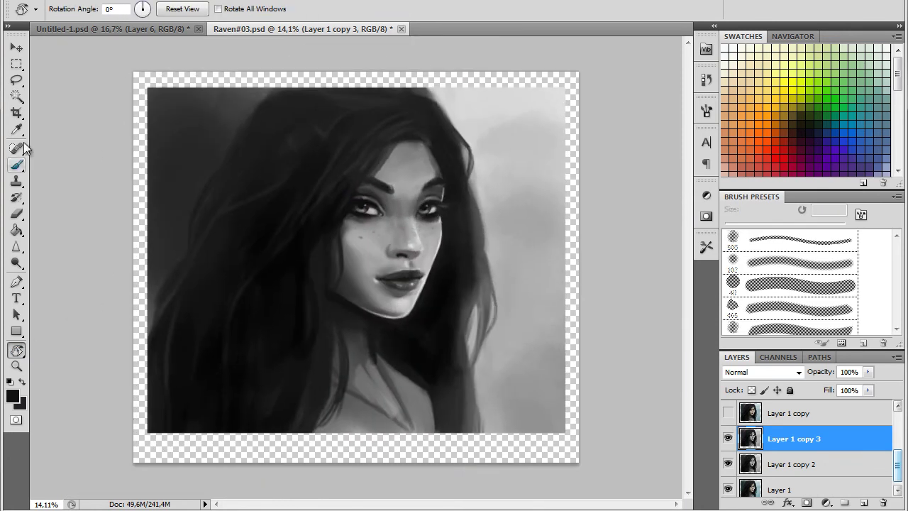
pyautogui.press('b')
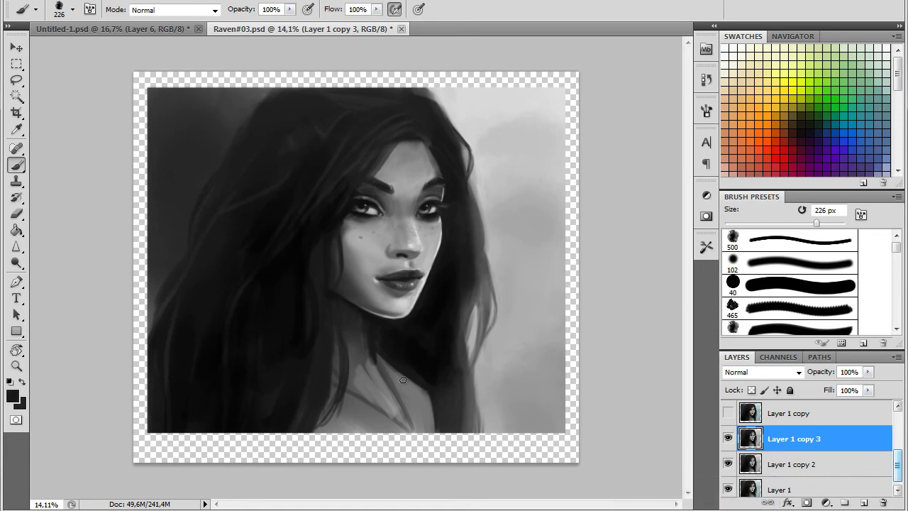
# Retouch the skin around the right-hand brow and eyelid with a 48 px brush and sampled tones.
pyautogui.keyDown('alt'); pyautogui.click(427, 191); pyautogui.keyUp('alt')
pyautogui.click(72, 10)
pyautogui.click(55, 104)
pyautogui.click(38, 49)
pyautogui.keyDown('alt'); pyautogui.click(419, 198); pyautogui.keyUp('alt')
pyautogui.click(72, 10)
pyautogui.click(44, 49)
pyautogui.write('48')
pyautogui.press('Return')
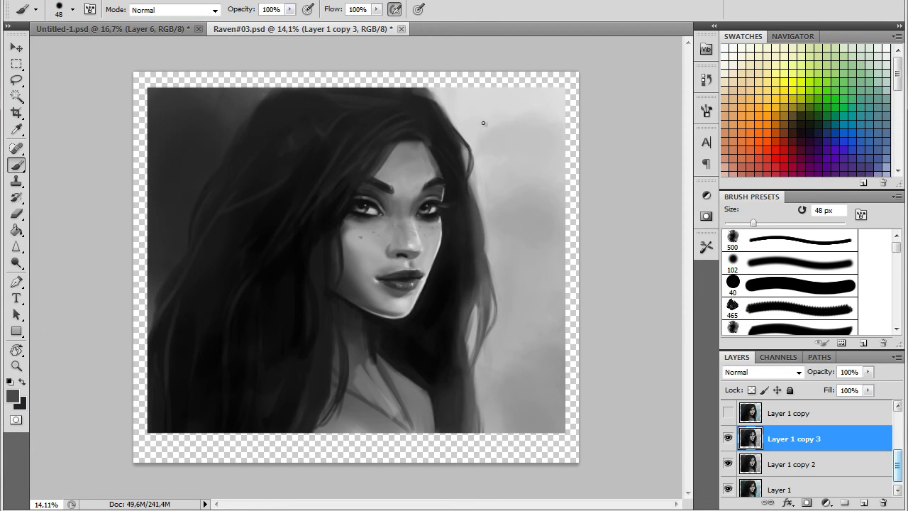
# Set the brush to 20 px and refine fine details at the right-hand eye's outer edge with a sampled hair tone.
pyautogui.keyDown('alt'); pyautogui.click(424, 228); pyautogui.keyUp('alt')
pyautogui.keyDown('alt'); pyautogui.click(440, 139); pyautogui.keyUp('alt')
pyautogui.press('Return')
pyautogui.write('20')
pyautogui.press('Return')
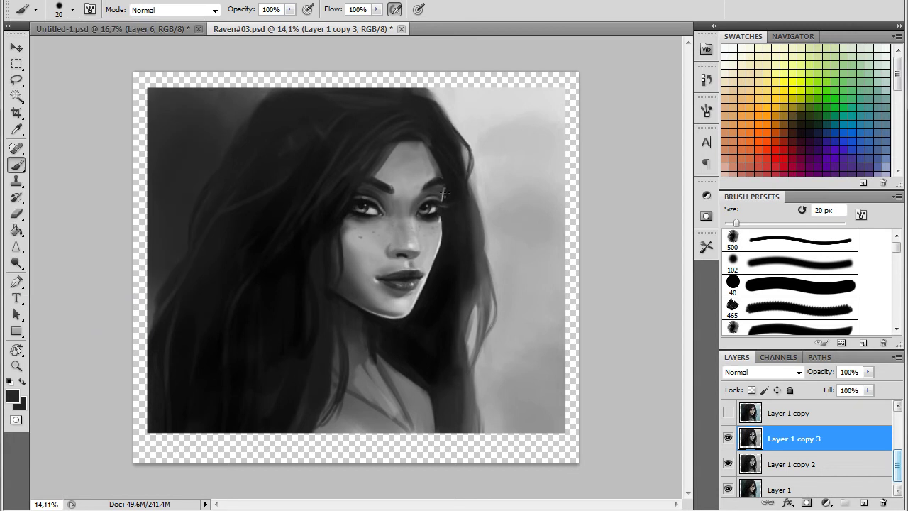
# Lasso the mouth and nudge it slightly up and to the left with Free Transform.
pyautogui.press('l')
pyautogui.moveTo(401, 297)
pyautogui.mouseDown()
pyautogui.moveTo(429, 270)
pyautogui.moveTo(394, 297)
pyautogui.moveTo(446, 293)
pyautogui.mouseUp()
pyautogui.hotkey('ctrl', 't')
pyautogui.press('Up')
pyautogui.press('Left')
pyautogui.press('Return')
pyautogui.hotkey('ctrl', 'd')
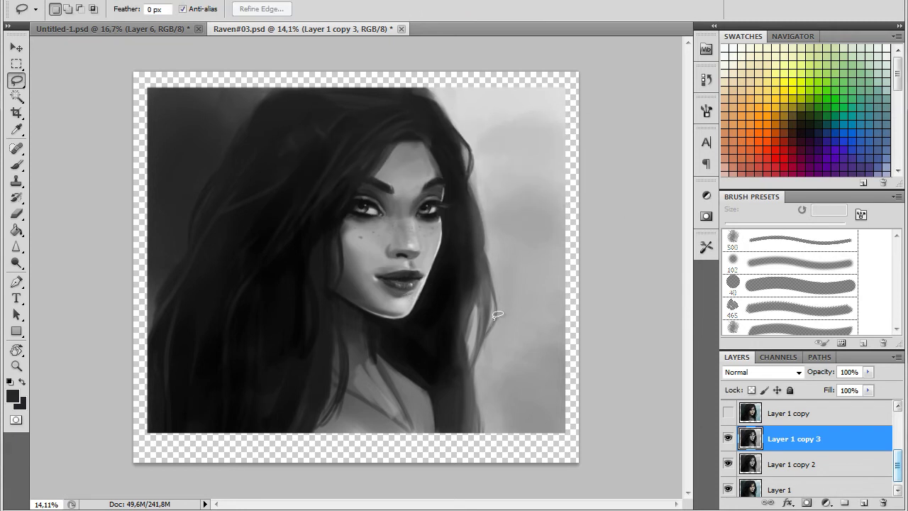
# Restore the mouth selection and reshape the lips with a transform, extending the left-hand corner slightly outward.
pyautogui.hotkey('ctrl', 'z')
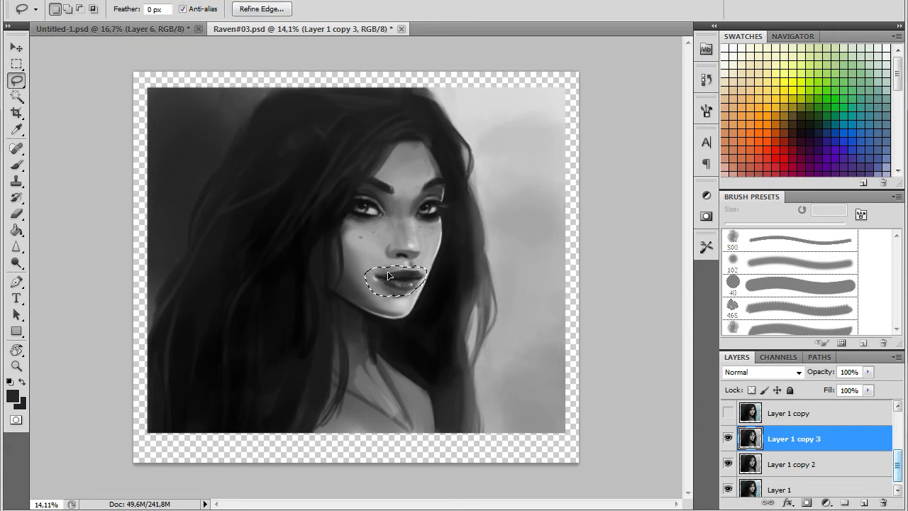
pyautogui.hotkey('ctrl', 't')
pyautogui.moveTo(367, 278); pyautogui.dragTo(364, 276)
pyautogui.rightClick(377, 278)
pyautogui.click(411, 395)
pyautogui.press('l')
pyautogui.press('Return')
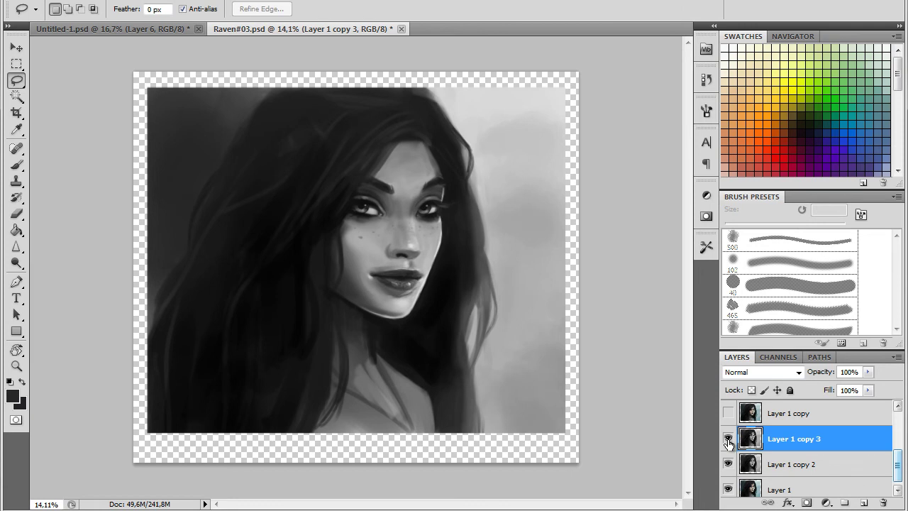
# Blend the reshaped mouth into the surrounding skin with the Brush and a 67 px Eraser.
pyautogui.press('b')
pyautogui.click(73, 10)
pyautogui.keyDown('alt'); pyautogui.click(387, 284); pyautogui.keyUp('alt')
pyautogui.click(73, 10)
pyautogui.click(66, 47)
pyautogui.press('e')
pyautogui.click(73, 10)
pyautogui.click(57, 49)
pyautogui.write('67')
pyautogui.press('Return')
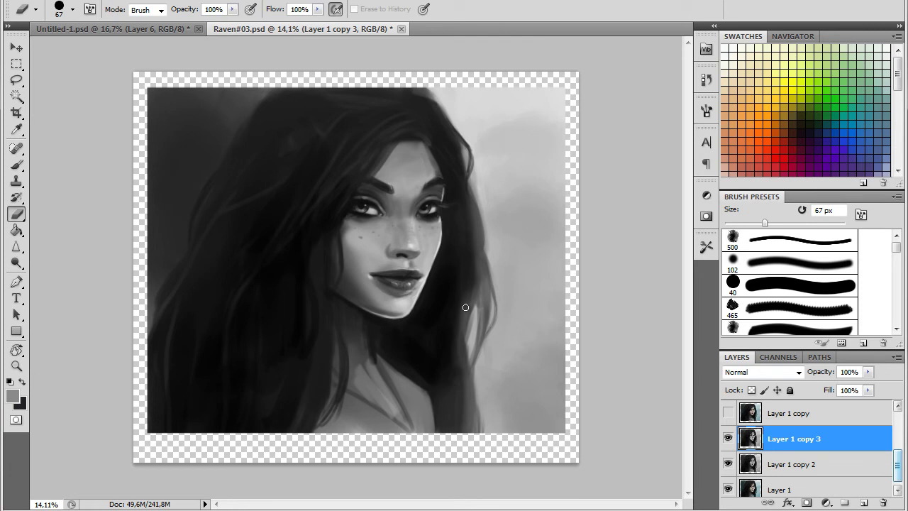
# Retouch the lips and the skin below them with an 81 px brush and sampled tones.
pyautogui.press('b')
pyautogui.keyDown('alt'); pyautogui.click(431, 245); pyautogui.keyUp('alt')
pyautogui.keyDown('alt'); pyautogui.click(402, 284); pyautogui.keyUp('alt')
pyautogui.keyDown('alt'); pyautogui.click(387, 293); pyautogui.keyUp('alt')
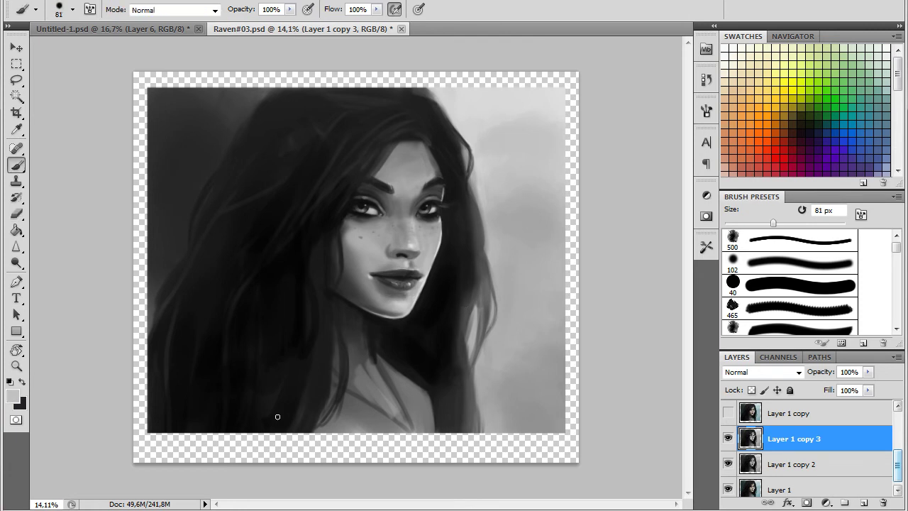
# Switch to another brush at 63 px and refine the chin, forehead and inner eye shading with sampled tones.
pyautogui.keyDown('alt'); pyautogui.click(417, 248); pyautogui.keyUp('alt')
pyautogui.click(73, 10)
pyautogui.click(43, 100)
pyautogui.moveTo(47, 44); pyautogui.dragTo(68, 42)
pyautogui.click(406, 307)
pyautogui.keyDown('alt'); pyautogui.click(408, 192); pyautogui.keyUp('alt')
pyautogui.keyDown('alt'); pyautogui.click(439, 137); pyautogui.keyUp('alt')
pyautogui.keyDown('alt'); pyautogui.click(414, 205); pyautogui.keyUp('alt')
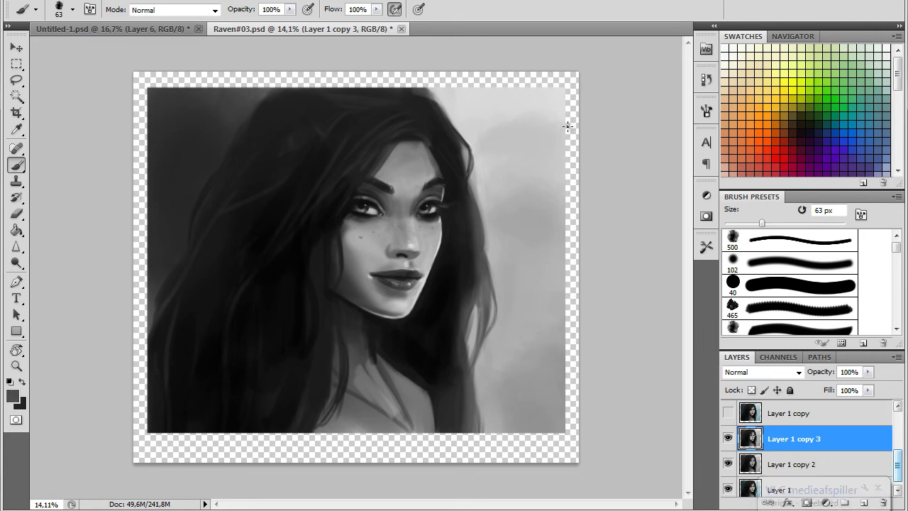
# Set the brush to 95 px and touch up the brow area and the dark hair beside the face.
pyautogui.rightClick(498, 200)
pyautogui.click(544, 284)
pyautogui.moveTo(582, 228); pyautogui.dragTo(578, 228)
pyautogui.click(417, 195)
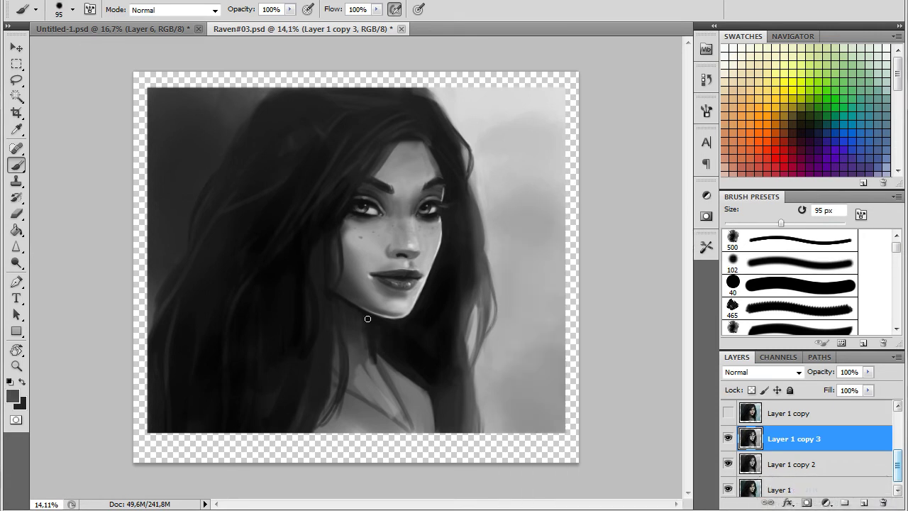
pyautogui.keyDown('alt'); pyautogui.click(356, 186); pyautogui.keyUp('alt')
pyautogui.keyDown('alt'); pyautogui.click(441, 285); pyautogui.keyUp('alt')
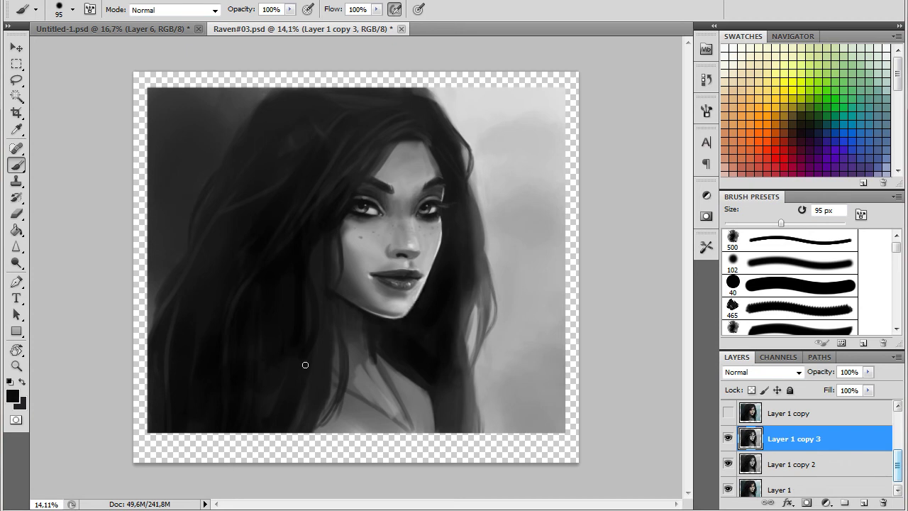
# Flip the canvas horizontally and refine the shading around the eyes and nose bridge with sampled tones and the 95 px brush.
pyautogui.click(319, 174)
pyautogui.keyDown('alt'); pyautogui.click(323, 218); pyautogui.keyUp('alt')
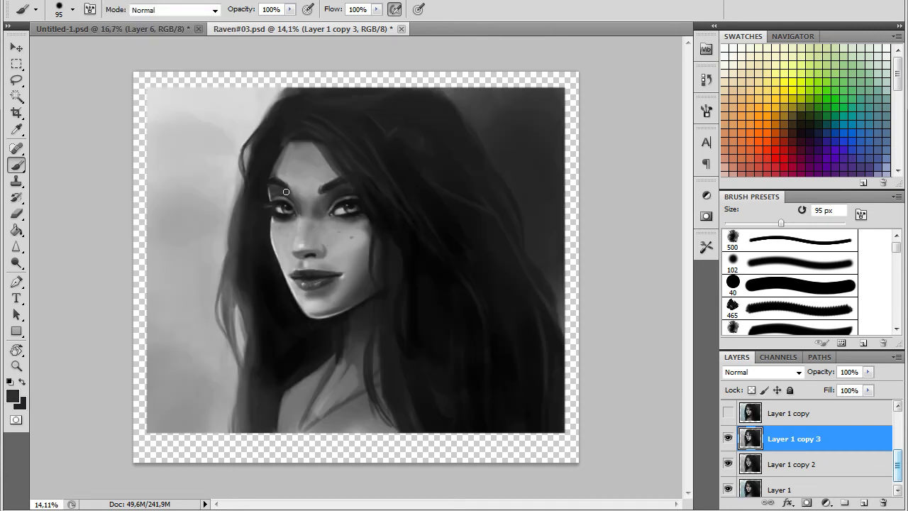
pyautogui.keyDown('alt'); pyautogui.click(307, 211); pyautogui.keyUp('alt')
pyautogui.keyDown('alt'); pyautogui.click(309, 194); pyautogui.keyUp('alt')
pyautogui.keyDown('alt'); pyautogui.click(319, 178); pyautogui.keyUp('alt')
pyautogui.keyDown('alt'); pyautogui.click(314, 234); pyautogui.keyUp('alt')
pyautogui.keyDown('alt'); pyautogui.click(321, 203); pyautogui.keyUp('alt')
pyautogui.keyDown('alt'); pyautogui.click(333, 197); pyautogui.keyUp('alt')
# Reduce the brush size and touch up the edges of both eyes with sampled tones.
pyautogui.click(72, 10)
pyautogui.moveTo(87, 48); pyautogui.dragTo(41, 48)
pyautogui.click(73, 10)
pyautogui.keyDown('alt'); pyautogui.click(353, 195); pyautogui.keyUp('alt')
pyautogui.keyDown('alt'); pyautogui.click(276, 200); pyautogui.keyUp('alt')
# Switch to another brush at 43 px and paint fine detail along the upper lid of the eye nearer the hair.
pyautogui.rightClick(377, 172)
pyautogui.click(399, 259)
pyautogui.click(627, 263)
pyautogui.moveTo(354, 279); pyautogui.dragTo(399, 290)
pyautogui.press('b')
pyautogui.press('F5')
pyautogui.click(73, 11)
pyautogui.moveTo(110, 48); pyautogui.dragTo(81, 48)
pyautogui.click(495, 28)
pyautogui.click(667, 106)
pyautogui.moveTo(337, 154); pyautogui.dragTo(368, 160)
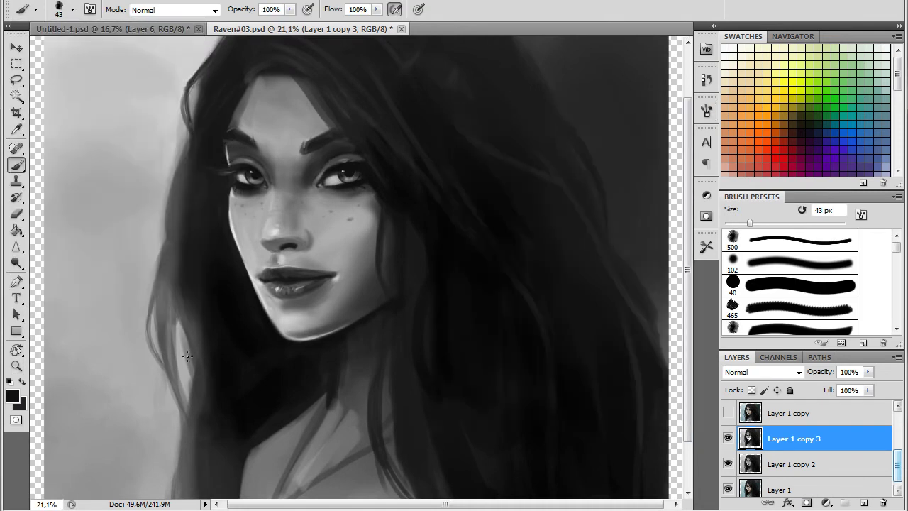
# Switch to a soft brush at 61 px, then reduce its size and retouch the corner and edge of the lips.
pyautogui.click(705, 110)
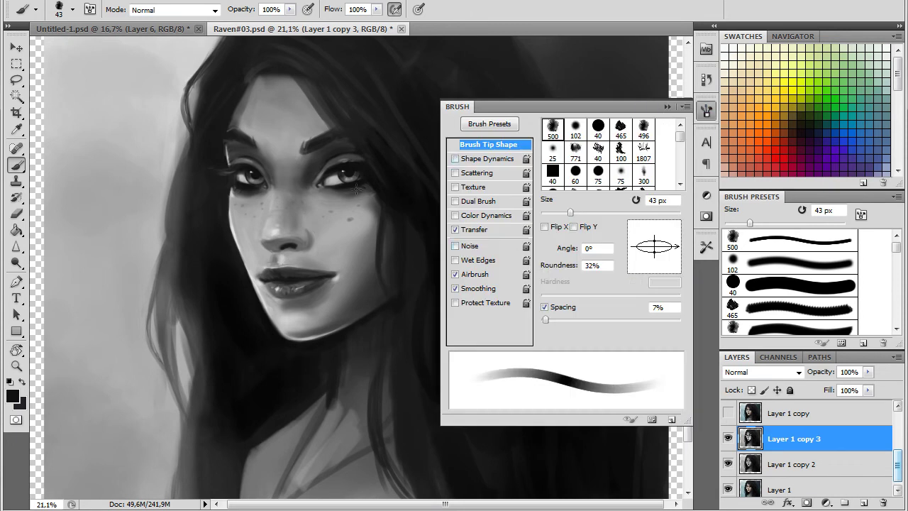
pyautogui.rightClick(497, 201)
pyautogui.click(555, 287)
pyautogui.moveTo(596, 230); pyautogui.dragTo(566, 230)
pyautogui.click(474, 156)
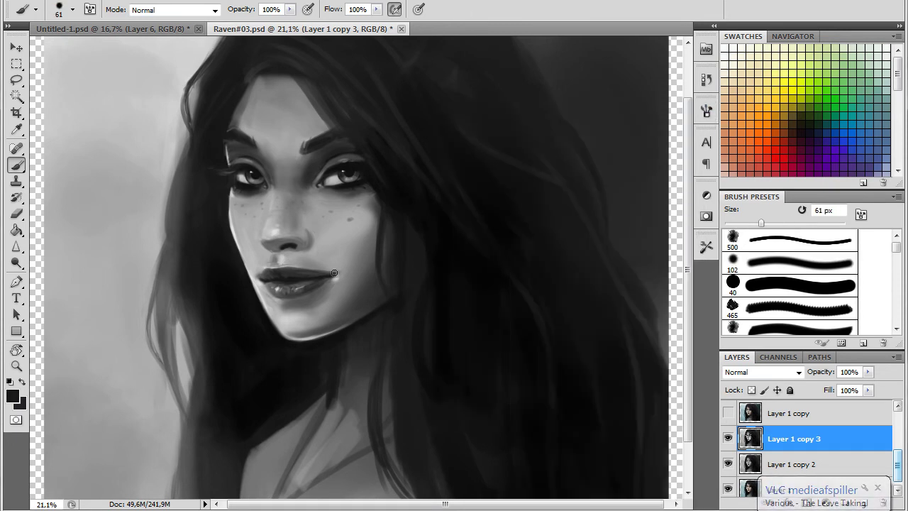
pyautogui.keyDown('alt'); pyautogui.click(151, 97); pyautogui.keyUp('alt')
pyautogui.click(73, 10)
pyautogui.moveTo(64, 48); pyautogui.dragTo(44, 48)
pyautogui.click(260, 281)
# Choose a new foreground colour and touch up the dark hair and the eyelid area with sampled tones.
pyautogui.click(12, 396)
pyautogui.click(273, 118)
pyautogui.click(588, 105)
pyautogui.keyDown('alt'); pyautogui.click(415, 312); pyautogui.keyUp('alt')
pyautogui.keyDown('alt'); pyautogui.click(343, 150); pyautogui.keyUp('alt')
# Compare the repainted portrait with its earlier versions by toggling the visibility of Layer 1 copy 3 and Layer 1 copy.
pyautogui.click(17, 366)
pyautogui.moveTo(347, 320); pyautogui.dragTo(273, 326)
pyautogui.moveTo(730, 463); pyautogui.dragTo(731, 432)
pyautogui.click(728, 439)
pyautogui.click(728, 438)
pyautogui.click(728, 438)
pyautogui.click(728, 438)
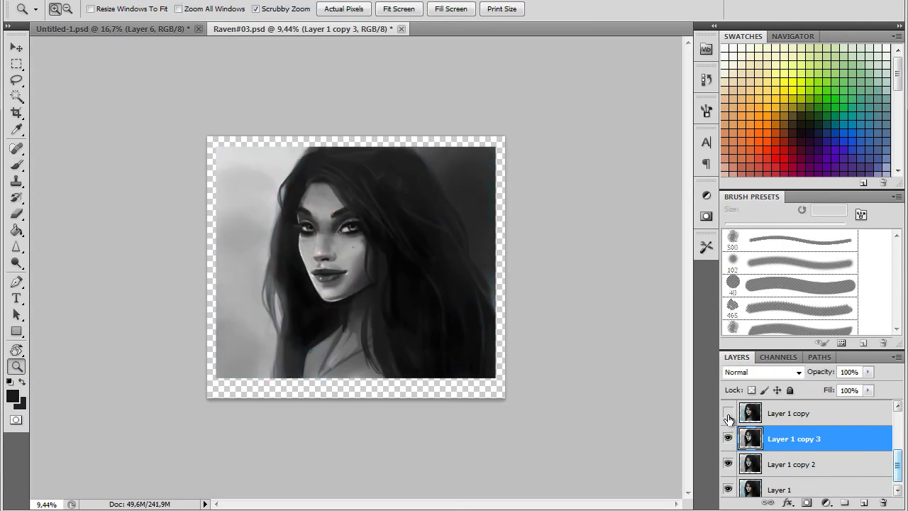
pyautogui.click(729, 413)
pyautogui.click(728, 414)
pyautogui.click(728, 414)
# Set the brush to 80 px and refine the contour of the chin and jaw with sampled tones.
pyautogui.moveTo(362, 343); pyautogui.dragTo(414, 346)
pyautogui.click(17, 165)
pyautogui.click(73, 10)
pyautogui.moveTo(114, 48); pyautogui.dragTo(76, 48)
pyautogui.keyDown('alt'); pyautogui.click(313, 320); pyautogui.keyUp('alt')
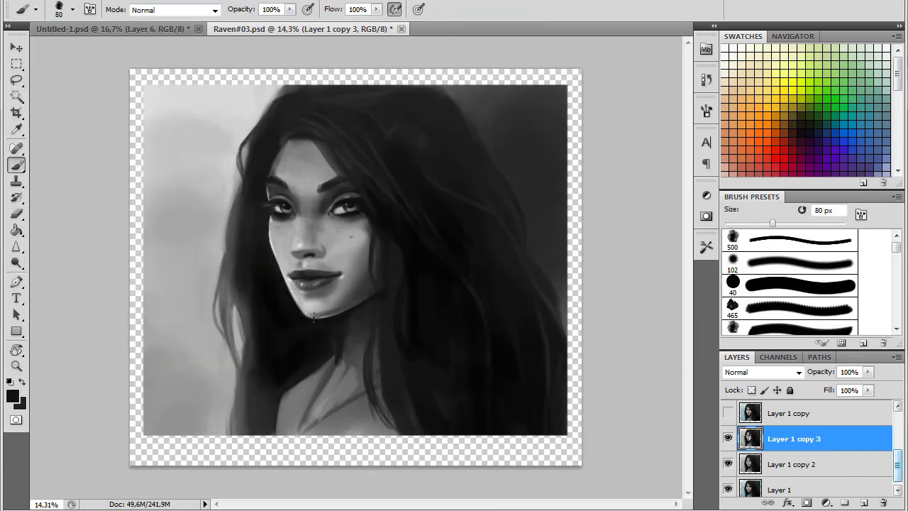
pyautogui.keyDown('alt'); pyautogui.click(346, 312); pyautogui.keyUp('alt')
pyautogui.keyDown('alt'); pyautogui.click(362, 302); pyautogui.keyUp('alt')
# Switch to a soft brush at 82 px and retouch the face edge, chin and lips with sampled tones.
pyautogui.click(73, 9)
pyautogui.click(56, 104)
pyautogui.moveTo(56, 48); pyautogui.dragTo(77, 48)
pyautogui.click(327, 155)
pyautogui.keyDown('alt'); pyautogui.click(271, 242); pyautogui.keyUp('alt')
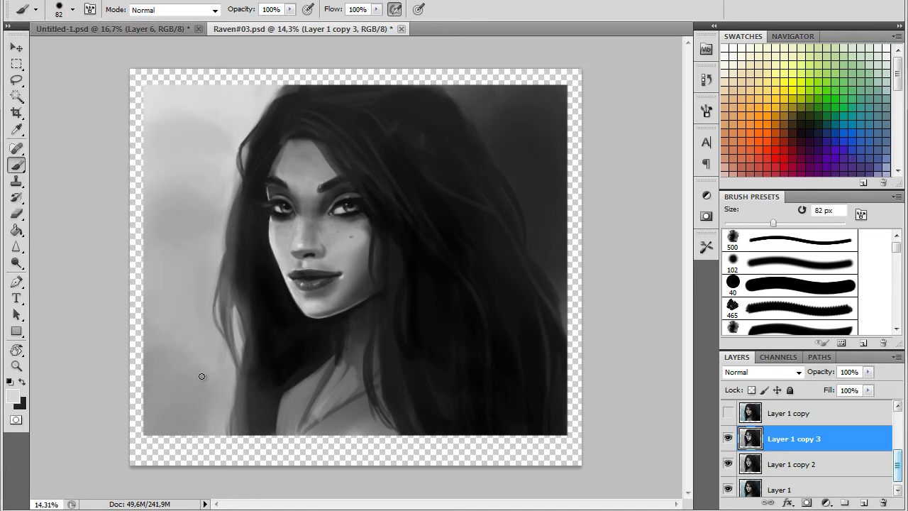
pyautogui.keyDown('alt'); pyautogui.click(318, 305); pyautogui.keyUp('alt')
pyautogui.keyDown('alt'); pyautogui.click(324, 289); pyautogui.keyUp('alt')
# Enlarge the brush to 154 px, darken the area beneath the chin, and compare the result against Layer 1 copy.
pyautogui.rightClick(336, 292)
pyautogui.click(368, 283)
pyautogui.moveTo(420, 228); pyautogui.dragTo(447, 228)
pyautogui.press('Return')
pyautogui.keyDown('alt'); pyautogui.click(281, 278); pyautogui.keyUp('alt')
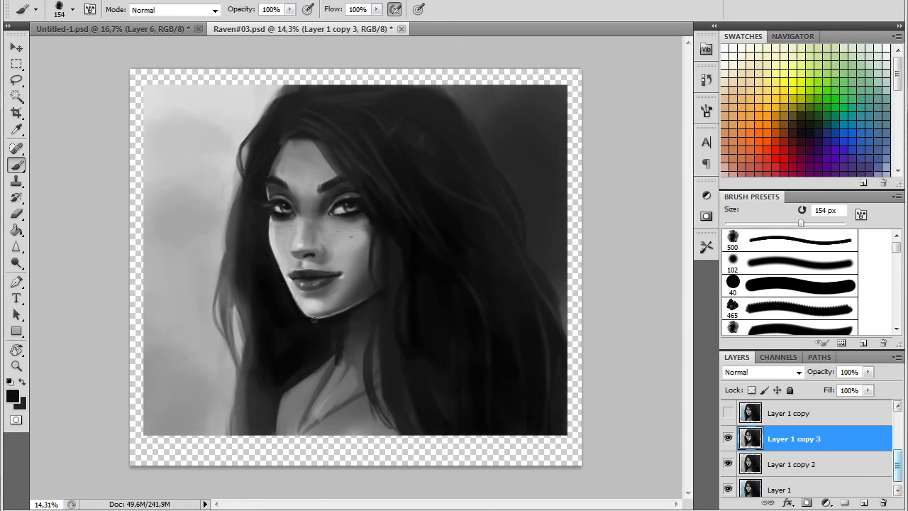
pyautogui.click(729, 413)
pyautogui.click(729, 413)
pyautogui.click(725, 413)
pyautogui.click(725, 414)
# Touch up the long dark hair with sampled tones, using the 500 brush preset at 88 px and a 154 px brush.
pyautogui.click(72, 10)
pyautogui.click(29, 104)
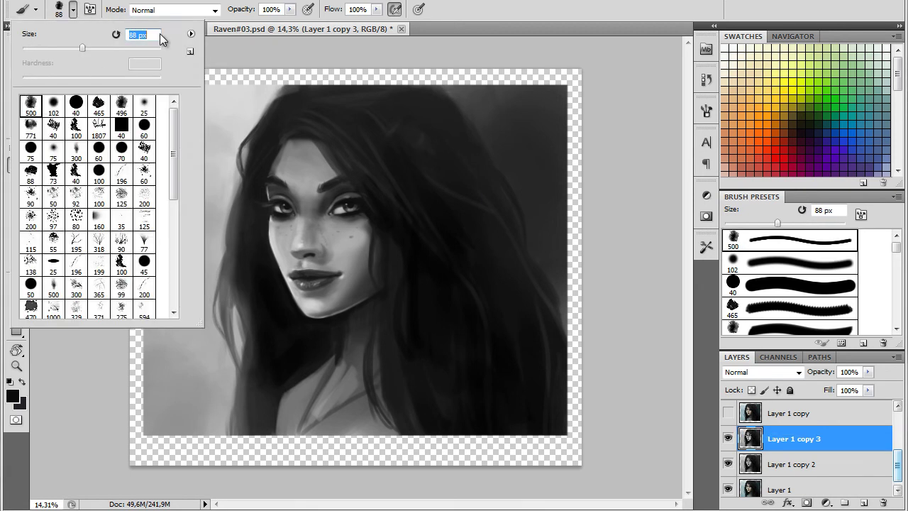
pyautogui.moveTo(124, 50); pyautogui.dragTo(87, 50)
pyautogui.keyDown('alt'); pyautogui.click(263, 122); pyautogui.keyUp('alt')
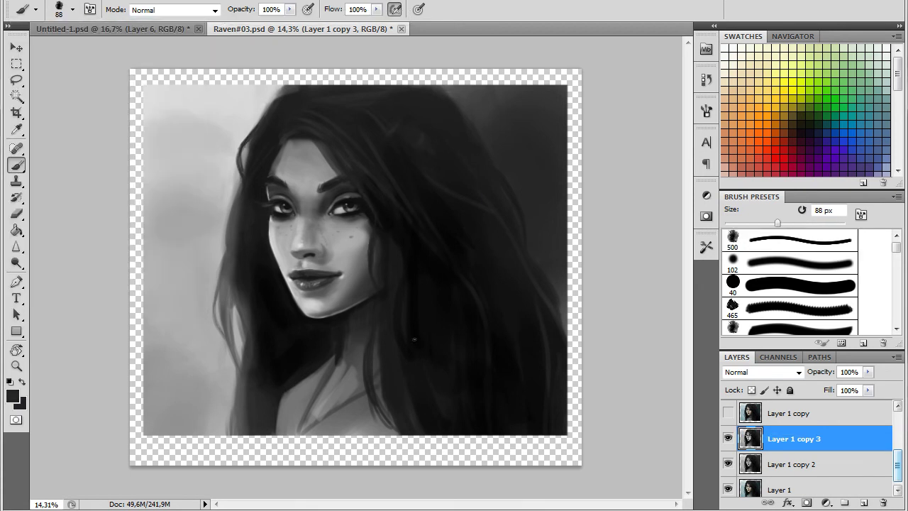
pyautogui.keyDown('alt'); pyautogui.click(376, 212); pyautogui.keyUp('alt')
pyautogui.click(72, 10)
pyautogui.moveTo(87, 50); pyautogui.dragTo(114, 49)
pyautogui.moveTo(248, 287); pyautogui.dragTo(254, 414)
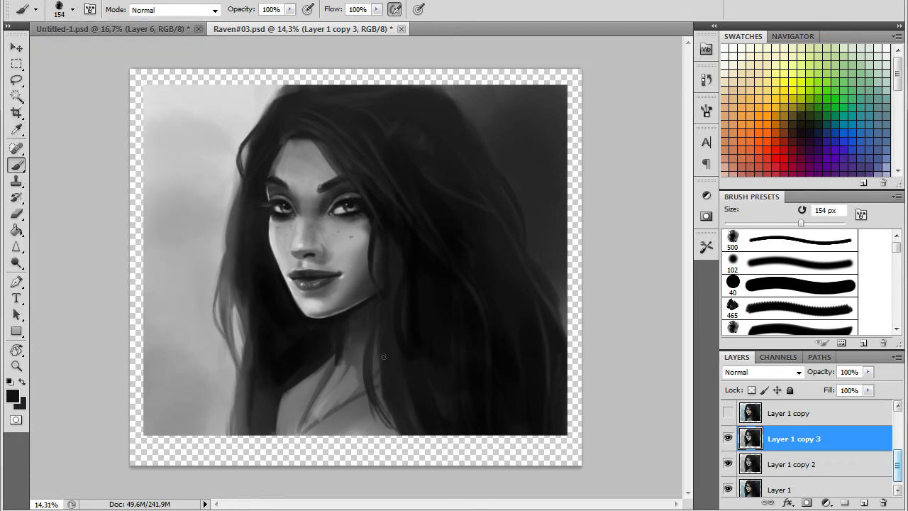
# Smooth the skin of the cheek and nose bridge with the soft 102 px brush and closely sampled tones.
pyautogui.keyDown('alt'); pyautogui.click(327, 243); pyautogui.keyUp('alt')
pyautogui.click(73, 10)
pyautogui.click(53, 103)
pyautogui.keyDown('alt'); pyautogui.click(360, 226); pyautogui.keyUp('alt')
pyautogui.keyDown('alt'); pyautogui.click(336, 249); pyautogui.keyUp('alt')
pyautogui.moveTo(307, 216)
pyautogui.mouseDown()
pyautogui.moveTo(307, 237)
pyautogui.moveTo(307, 226)
pyautogui.mouseUp()
pyautogui.keyDown('alt'); pyautogui.click(317, 226); pyautogui.keyUp('alt')
pyautogui.keyDown('alt'); pyautogui.click(312, 222); pyautogui.keyUp('alt')
pyautogui.keyDown('alt'); pyautogui.click(304, 223); pyautogui.keyUp('alt')
pyautogui.keyDown('alt'); pyautogui.click(306, 215); pyautogui.keyUp('alt')
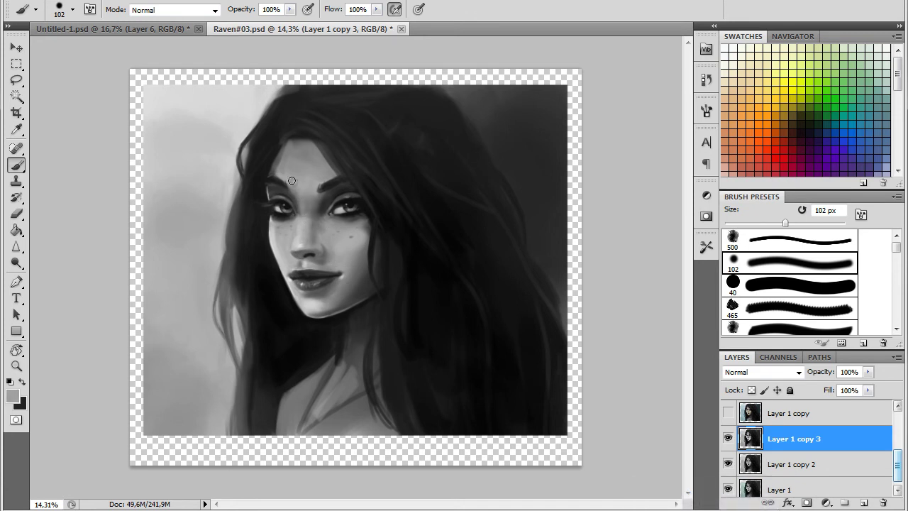
# Enlarge the soft brush to 197 px and lighten the forehead with a sampled skin tone.
pyautogui.click(72, 10)
pyautogui.moveTo(92, 49); pyautogui.dragTo(101, 49)
pyautogui.keyDown('alt'); pyautogui.click(313, 189); pyautogui.keyUp('alt')
pyautogui.moveTo(293, 149); pyautogui.dragTo(307, 154)
# Crop off the transparent border above and beside the portrait and extend the canvas well below it.
pyautogui.click(16, 366)
pyautogui.moveTo(342, 312); pyautogui.dragTo(300, 315)
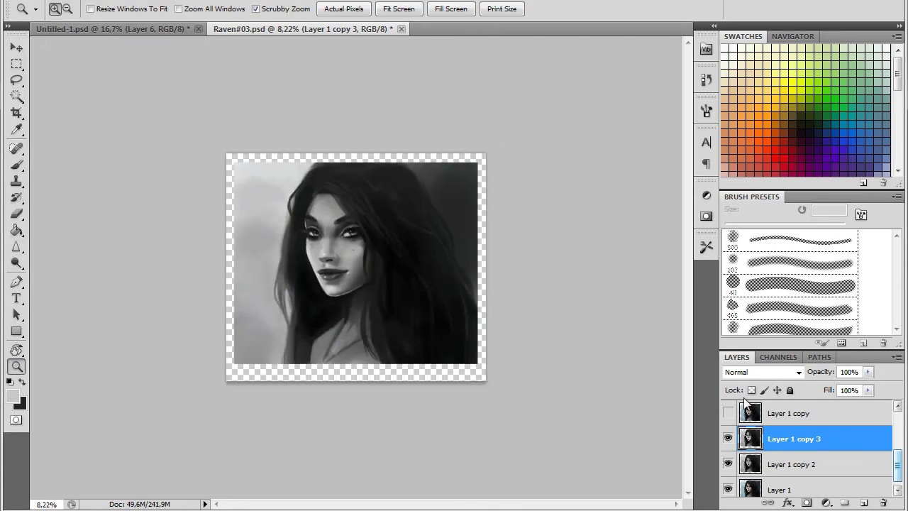
pyautogui.moveTo(391, 301); pyautogui.dragTo(434, 288)
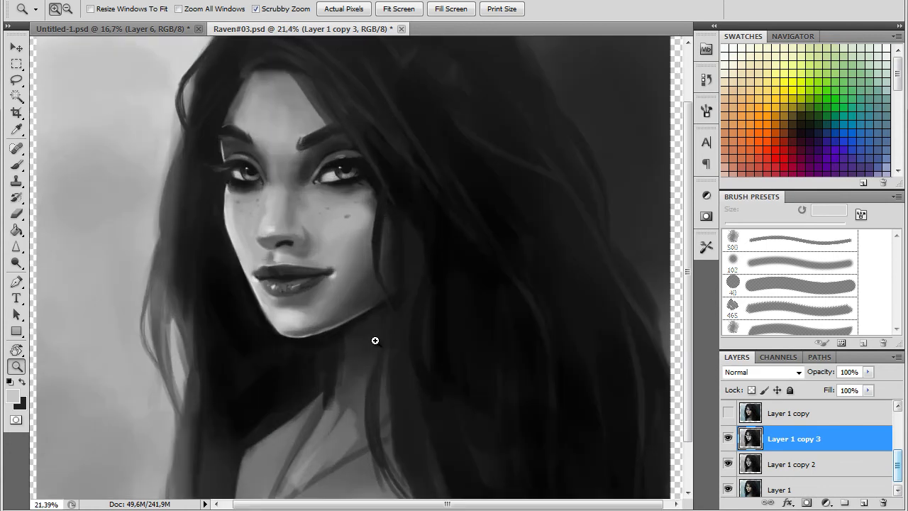
pyautogui.moveTo(392, 309); pyautogui.dragTo(355, 310)
pyautogui.click(16, 113)
pyautogui.moveTo(600, 439); pyautogui.dragTo(160, 97)
pyautogui.moveTo(347, 105); pyautogui.dragTo(347, 118)
pyautogui.moveTo(542, 250); pyautogui.dragTo(530, 250)
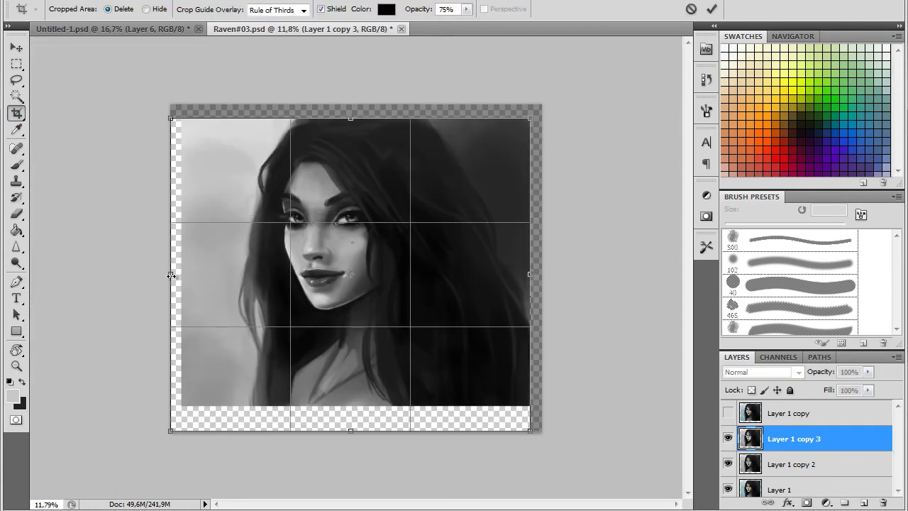
pyautogui.moveTo(171, 290); pyautogui.dragTo(183, 290)
pyautogui.moveTo(348, 429); pyautogui.dragTo(349, 496)
pyautogui.press('Return')
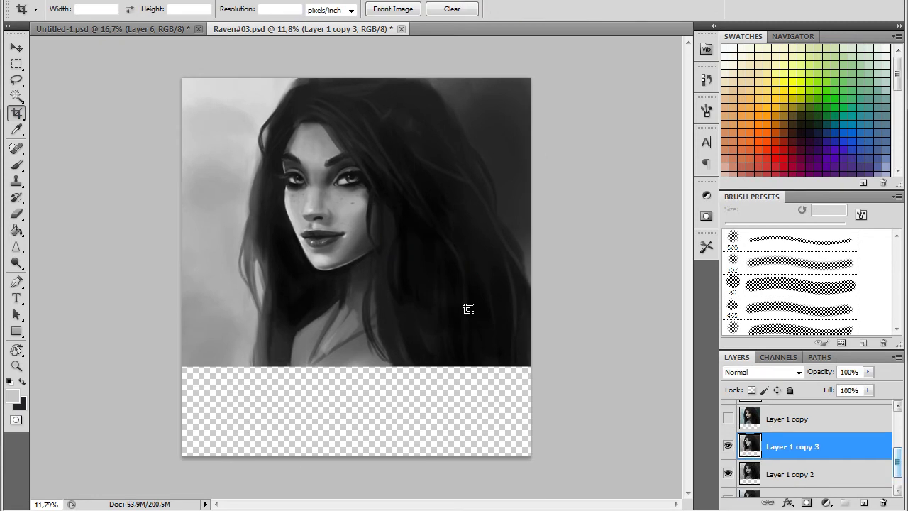
# Switch to the textured 771 brush, enlarge it, and start filling the empty area below the portrait with a sampled grey.
pyautogui.press('b')
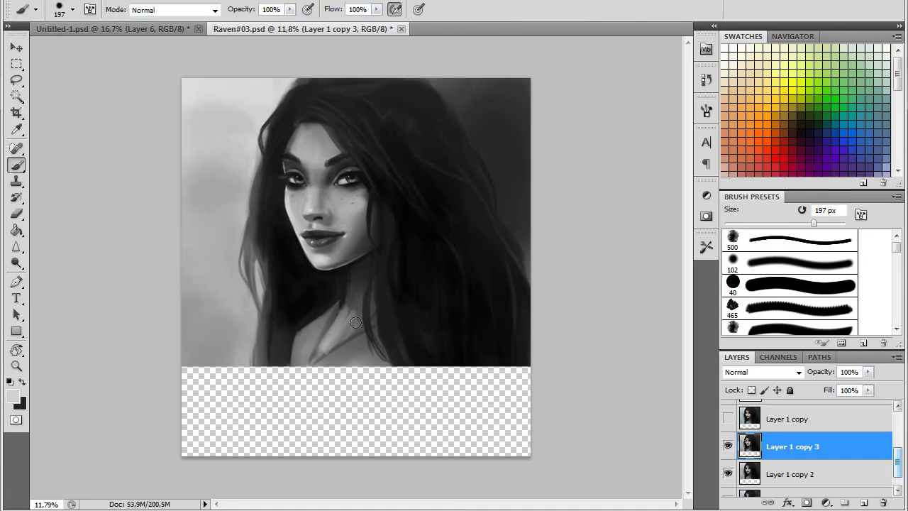
pyautogui.moveTo(327, 339); pyautogui.dragTo(300, 368)
pyautogui.click(72, 10)
pyautogui.click(30, 125)
pyautogui.keyDown('alt'); pyautogui.click(520, 193); pyautogui.keyUp('alt')
pyautogui.click(73, 10)
pyautogui.moveTo(119, 50); pyautogui.dragTo(144, 50)
pyautogui.moveTo(206, 358); pyautogui.dragTo(283, 439)
# Adjust the brush settings and continue covering the empty lower canvas with broad background strokes in sampled tones.
pyautogui.click(706, 111)
pyautogui.moveTo(363, 413)
pyautogui.mouseDown()
pyautogui.moveTo(456, 381)
pyautogui.moveTo(512, 438)
pyautogui.mouseUp()
pyautogui.click(706, 111)
pyautogui.moveTo(624, 165); pyautogui.dragTo(642, 165)
pyautogui.click(705, 110)
pyautogui.moveTo(517, 404)
pyautogui.mouseDown()
pyautogui.moveTo(215, 454)
pyautogui.moveTo(517, 393)
pyautogui.moveTo(337, 396)
pyautogui.moveTo(317, 388)
pyautogui.moveTo(371, 412)
pyautogui.mouseUp()
pyautogui.click(705, 110)
pyautogui.moveTo(642, 165); pyautogui.dragTo(580, 168)
pyautogui.click(705, 111)
pyautogui.keyDown('alt'); pyautogui.click(204, 336); pyautogui.keyUp('alt')
pyautogui.moveTo(199, 369)
pyautogui.mouseDown()
pyautogui.moveTo(209, 400)
pyautogui.moveTo(201, 432)
pyautogui.mouseUp()
# Set the textured brush to 715 px and finish filling the lower canvas with mottled light and dark greys sampled nearby.
pyautogui.click(72, 10)
pyautogui.moveTo(151, 45); pyautogui.dragTo(159, 46)
pyautogui.moveTo(241, 383)
pyautogui.mouseDown()
pyautogui.moveTo(308, 398)
pyautogui.moveTo(220, 432)
pyautogui.mouseUp()
pyautogui.keyDown('alt'); pyautogui.click(199, 344); pyautogui.keyUp('alt')
pyautogui.moveTo(197, 373)
pyautogui.mouseDown()
pyautogui.moveTo(355, 432)
pyautogui.moveTo(228, 451)
pyautogui.moveTo(500, 419)
pyautogui.mouseUp()
pyautogui.keyDown('alt'); pyautogui.click(527, 301); pyautogui.keyUp('alt')
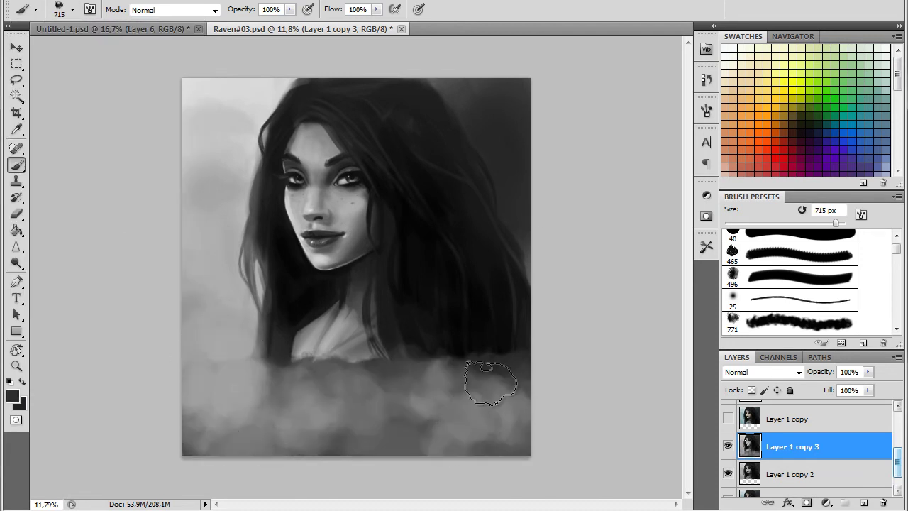
pyautogui.moveTo(507, 387); pyautogui.dragTo(426, 433)
# Switch to a 97 px brush and sketch the torso outline below the shoulder in a sampled light skin tone.
pyautogui.click(72, 10)
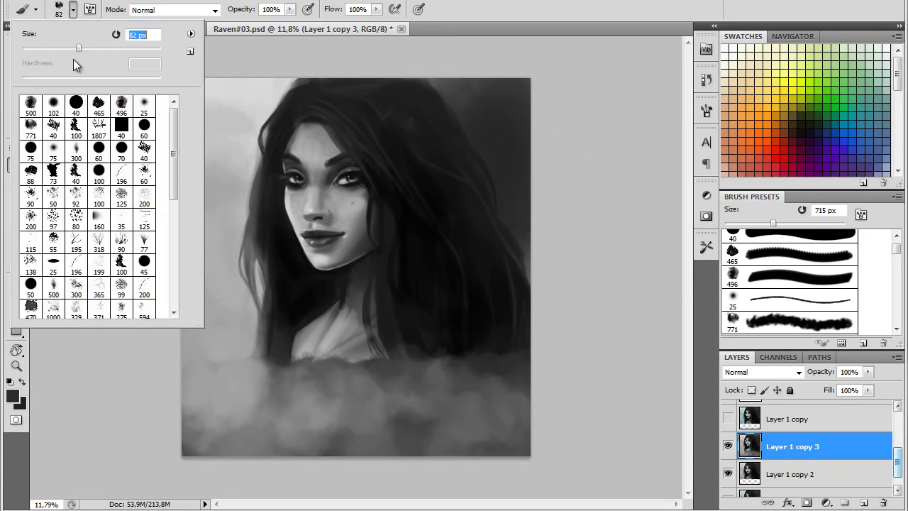
pyautogui.click(77, 126)
pyautogui.moveTo(150, 45); pyautogui.dragTo(92, 45)
pyautogui.keyDown('alt'); pyautogui.click(303, 338); pyautogui.keyUp('alt')
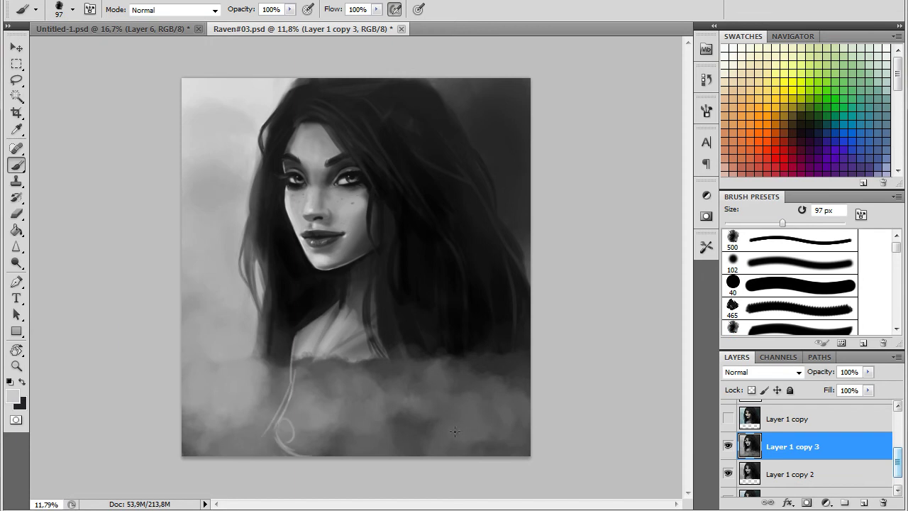
# Enlarge the brush and sketch dark hair strands beside the chest and the outline of the far shoulder and arm.
pyautogui.click(72, 10)
pyautogui.moveTo(92, 48); pyautogui.dragTo(118, 48)
pyautogui.moveTo(264, 330); pyautogui.dragTo(254, 417)
pyautogui.moveTo(278, 359); pyautogui.dragTo(254, 412)
pyautogui.moveTo(290, 367); pyautogui.dragTo(266, 414)
pyautogui.moveTo(399, 349); pyautogui.dragTo(462, 410)
pyautogui.moveTo(458, 402); pyautogui.dragTo(498, 455)
# Block in the chest and upper torso with a soft 319 px brush and skin tones sampled from the neck and shoulder.
pyautogui.click(73, 10)
pyautogui.click(53, 106)
pyautogui.moveTo(94, 49); pyautogui.dragTo(134, 48)
pyautogui.moveTo(283, 427); pyautogui.dragTo(285, 438)
pyautogui.keyDown('alt'); pyautogui.click(312, 354); pyautogui.keyUp('alt')
pyautogui.moveTo(311, 361); pyautogui.dragTo(304, 394)
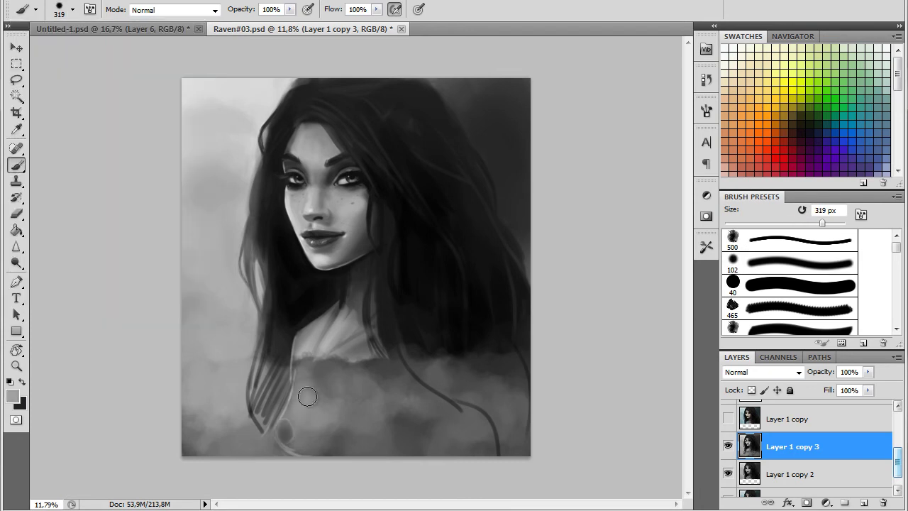
pyautogui.moveTo(307, 428); pyautogui.dragTo(341, 448)
pyautogui.keyDown('alt'); pyautogui.click(330, 338); pyautogui.keyUp('alt')
pyautogui.moveTo(311, 352)
pyautogui.mouseDown()
pyautogui.moveTo(334, 347)
pyautogui.moveTo(322, 365)
pyautogui.moveTo(366, 427)
pyautogui.mouseUp()
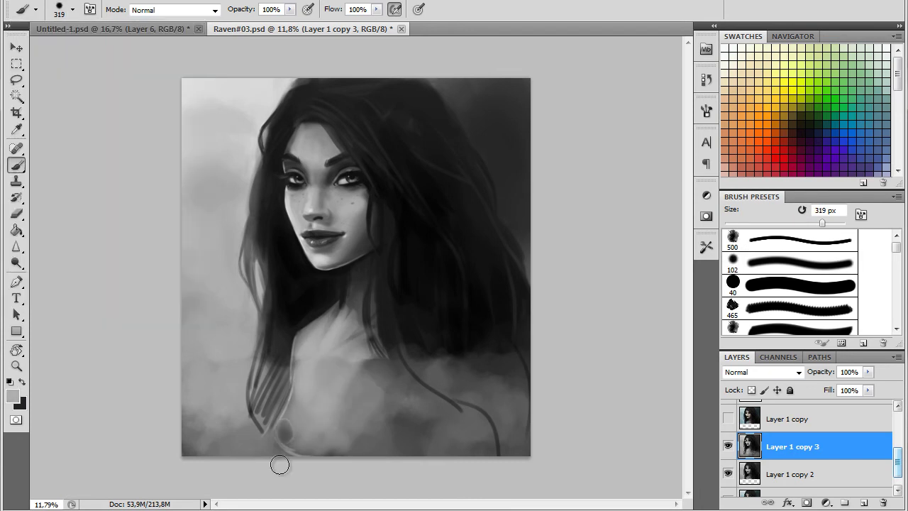
pyautogui.keyDown('alt'); pyautogui.click(339, 330); pyautogui.keyUp('alt')
pyautogui.moveTo(288, 413)
pyautogui.mouseDown()
pyautogui.moveTo(294, 439)
pyautogui.moveTo(350, 432)
pyautogui.moveTo(341, 331)
pyautogui.moveTo(280, 400)
pyautogui.mouseUp()
# Extend the dark hair down both sides of the torso with a sampled near-black tone, switching to the 496 px textured brush.
pyautogui.keyDown('alt'); pyautogui.click(297, 301); pyautogui.keyUp('alt')
pyautogui.moveTo(285, 341)
pyautogui.mouseDown()
pyautogui.moveTo(270, 393)
pyautogui.moveTo(246, 417)
pyautogui.mouseUp()
pyautogui.moveTo(461, 351); pyautogui.dragTo(495, 399)
pyautogui.rightClick(354, 186)
pyautogui.click(466, 268)
pyautogui.moveTo(420, 358)
pyautogui.mouseDown()
pyautogui.moveTo(477, 390)
pyautogui.moveTo(516, 454)
pyautogui.mouseUp()
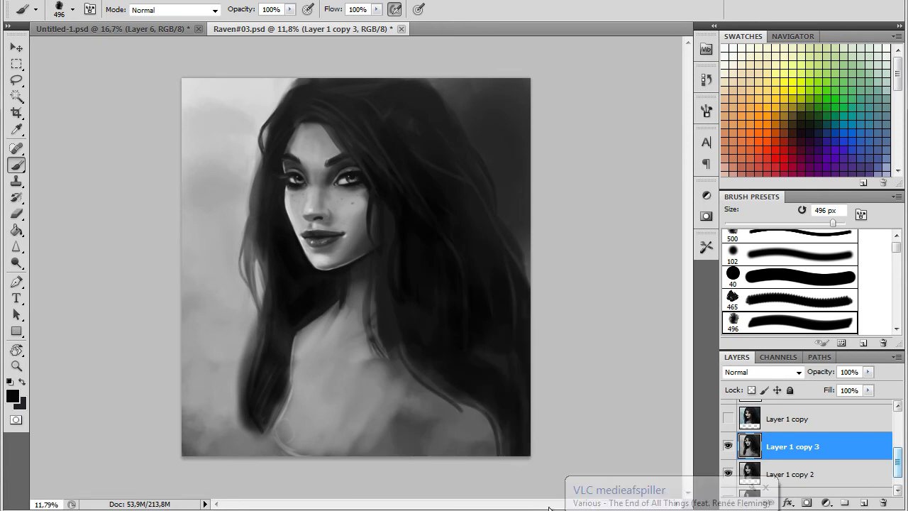
# Sketch the far shoulder and upper arm over the dark hair in a sampled skin tone with a 73 px brush.
pyautogui.keyDown('alt'); pyautogui.click(477, 416); pyautogui.keyUp('alt')
pyautogui.click(72, 10)
pyautogui.moveTo(155, 51); pyautogui.dragTo(81, 53)
pyautogui.moveTo(423, 329); pyautogui.dragTo(492, 409)
pyautogui.moveTo(461, 316)
pyautogui.mouseDown()
pyautogui.moveTo(522, 447)
pyautogui.moveTo(495, 414)
pyautogui.mouseUp()
pyautogui.moveTo(429, 312)
pyautogui.mouseDown()
pyautogui.moveTo(479, 337)
pyautogui.moveTo(511, 393)
pyautogui.mouseUp()
pyautogui.moveTo(461, 323); pyautogui.dragTo(506, 450)
# Outline a strapless top with a sweetheart neckline across the chest, including its near side, in a sampled dark tone.
pyautogui.moveTo(293, 391); pyautogui.dragTo(345, 418)
pyautogui.keyDown('alt'); pyautogui.click(344, 284); pyautogui.keyUp('alt')
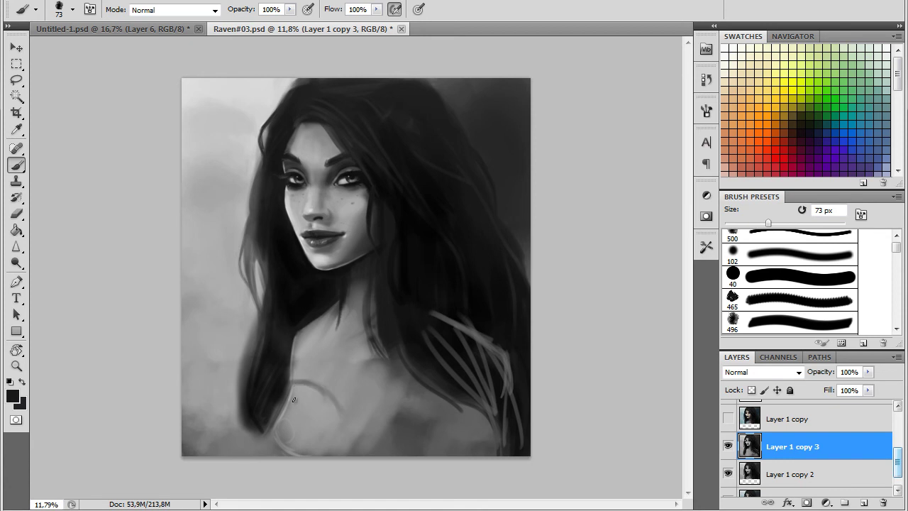
pyautogui.moveTo(293, 381); pyautogui.dragTo(353, 417)
pyautogui.moveTo(353, 417); pyautogui.dragTo(460, 433)
pyautogui.moveTo(293, 379); pyautogui.dragTo(353, 415)
pyautogui.moveTo(353, 415); pyautogui.dragTo(415, 388)
pyautogui.moveTo(290, 389)
pyautogui.mouseDown()
pyautogui.moveTo(270, 431)
pyautogui.moveTo(289, 454)
pyautogui.mouseUp()
# Enlarge the brush and roughly shade the strapless top with dark hatching strokes.
pyautogui.click(72, 9)
pyautogui.moveTo(72, 50); pyautogui.dragTo(121, 51)
pyautogui.moveTo(305, 385)
pyautogui.mouseDown()
pyautogui.moveTo(332, 420)
pyautogui.moveTo(311, 452)
pyautogui.mouseUp()
pyautogui.moveTo(354, 419)
pyautogui.mouseDown()
pyautogui.moveTo(403, 433)
pyautogui.moveTo(312, 425)
pyautogui.moveTo(378, 421)
pyautogui.mouseUp()
# Redraw the near shoulder's contour with a 97 px brush in a light tone sampled from the neck.
pyautogui.click(72, 10)
pyautogui.moveTo(121, 49); pyautogui.dragTo(88, 49)
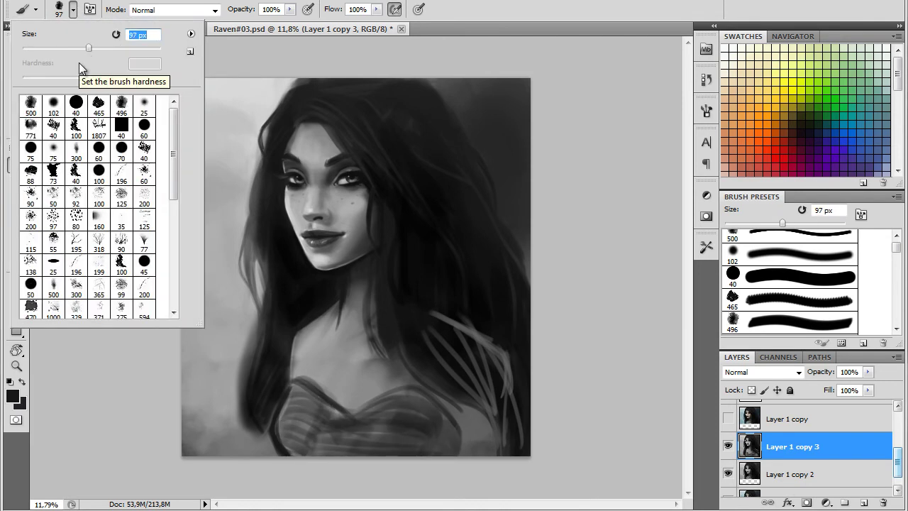
pyautogui.press('Return')
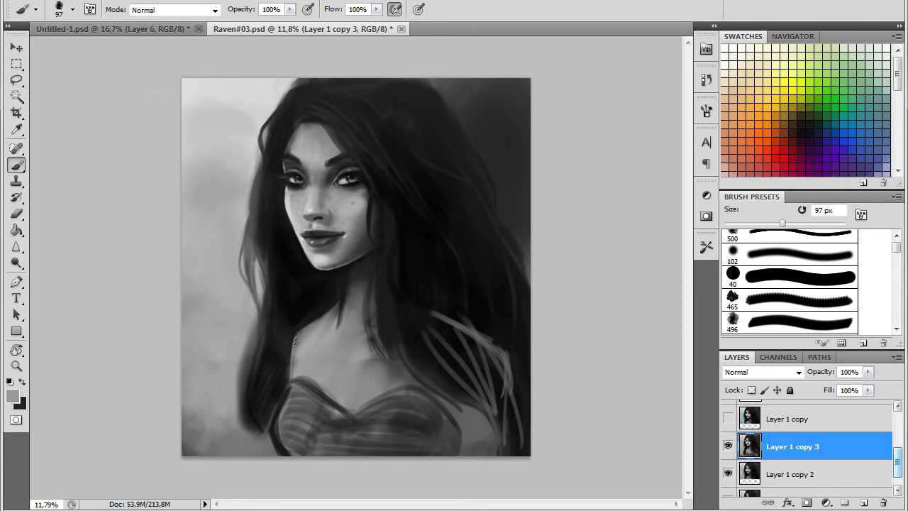
pyautogui.keyDown('alt'); pyautogui.click(342, 278); pyautogui.keyUp('alt')
pyautogui.moveTo(297, 327); pyautogui.dragTo(335, 298)
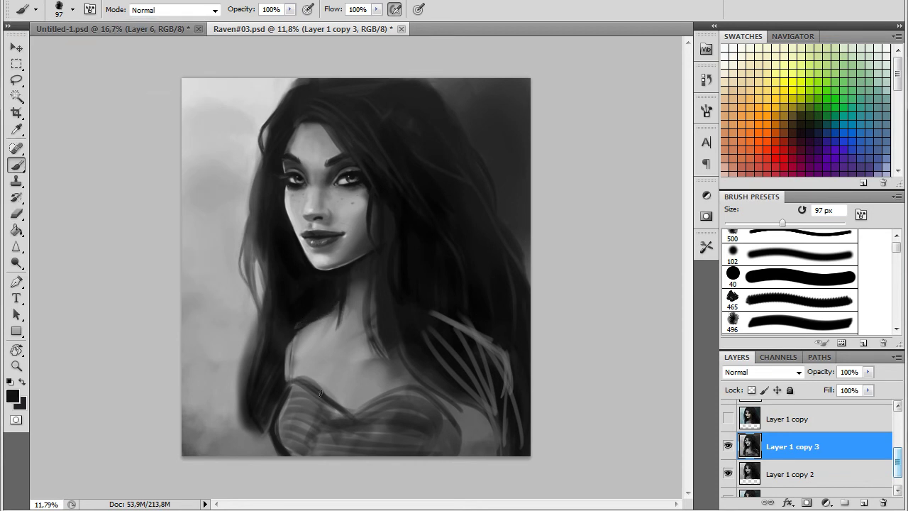
# Enlarge the brush and fill the far shoulder and upper arm with a sampled grey skin tone.
pyautogui.keyDown('alt'); pyautogui.click(472, 333); pyautogui.keyUp('alt')
pyautogui.click(72, 9)
pyautogui.moveTo(89, 49); pyautogui.dragTo(134, 49)
pyautogui.moveTo(440, 334); pyautogui.dragTo(485, 405)
pyautogui.moveTo(426, 355)
pyautogui.mouseDown()
pyautogui.moveTo(438, 380)
pyautogui.moveTo(487, 363)
pyautogui.moveTo(512, 447)
pyautogui.mouseUp()
# Mark the top's far side and armpit with dark 106 px strokes, and darken the hair along the far arm's outer edge.
pyautogui.keyDown('alt'); pyautogui.click(281, 405); pyautogui.keyUp('alt')
pyautogui.click(73, 9)
pyautogui.click(91, 49)
pyautogui.moveTo(475, 406); pyautogui.dragTo(459, 427)
pyautogui.moveTo(401, 415); pyautogui.dragTo(489, 436)
pyautogui.keyDown('alt'); pyautogui.click(514, 362); pyautogui.keyUp('alt')
pyautogui.moveTo(519, 358); pyautogui.dragTo(522, 443)
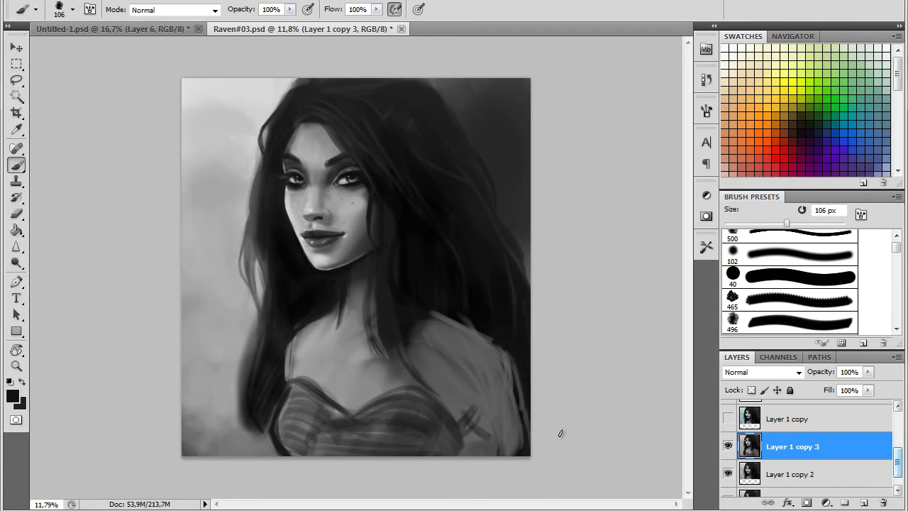
# Lasso the upper torso, reshape it outward on the near side with Free Transform, and deselect.
pyautogui.press('l')
pyautogui.moveTo(280, 353)
pyautogui.mouseDown()
pyautogui.moveTo(514, 354)
pyautogui.moveTo(278, 352)
pyautogui.mouseUp()
pyautogui.hotkey('ctrl', 't')
pyautogui.rightClick(366, 142)
pyautogui.click(400, 247)
pyautogui.moveTo(386, 334)
pyautogui.mouseDown()
pyautogui.moveTo(299, 444)
pyautogui.moveTo(308, 446)
pyautogui.moveTo(255, 418)
pyautogui.mouseUp()
pyautogui.press('l')
pyautogui.click(381, 189)
pyautogui.hotkey('ctrl', 'd')
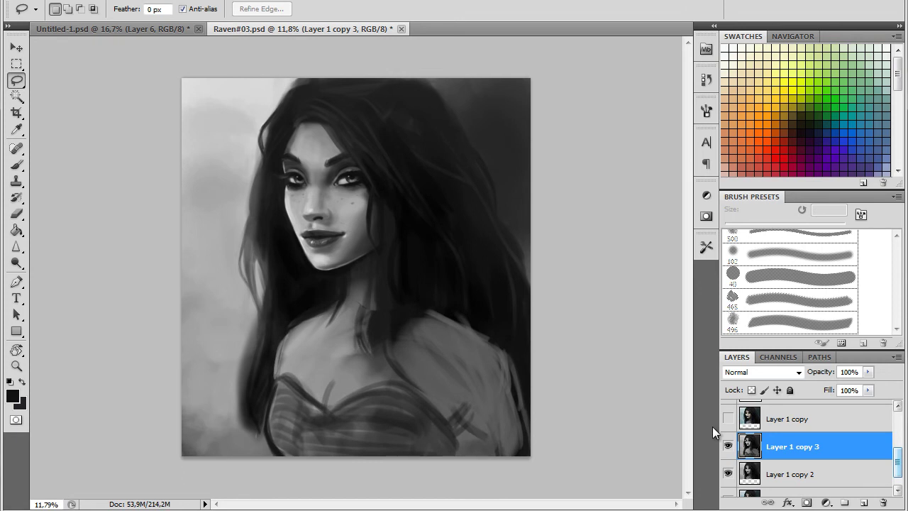
# Repaint the near edge of the top and the hair border around the far shoulder with the 106 px brush and sampled tones.
pyautogui.press('b')
pyautogui.keyDown('alt'); pyautogui.click(280, 427); pyautogui.keyUp('alt')
pyautogui.moveTo(280, 387); pyautogui.dragTo(262, 447)
pyautogui.keyDown('alt'); pyautogui.click(282, 397); pyautogui.keyUp('alt')
pyautogui.moveTo(262, 409); pyautogui.dragTo(279, 454)
pyautogui.keyDown('alt'); pyautogui.click(496, 320); pyautogui.keyUp('alt')
pyautogui.moveTo(461, 315); pyautogui.dragTo(505, 349)
pyautogui.moveTo(513, 353); pyautogui.dragTo(522, 442)
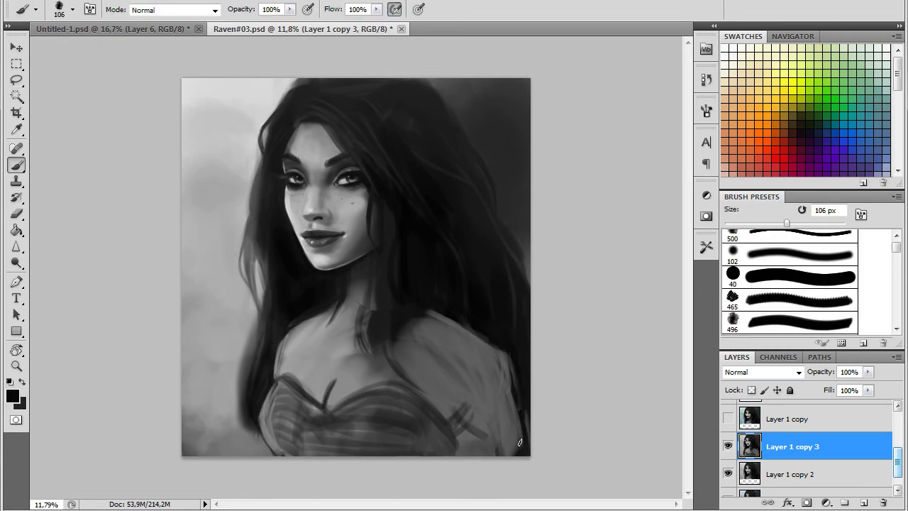
# Compare with Layer 1 copy, and add dark hair strands along the near outer side and across the far side of the chest.
pyautogui.click(728, 418)
pyautogui.click(728, 418)
pyautogui.moveTo(259, 207); pyautogui.dragTo(233, 407)
pyautogui.moveTo(396, 342); pyautogui.dragTo(418, 411)
pyautogui.keyDown('alt'); pyautogui.click(410, 319); pyautogui.keyUp('alt')
pyautogui.moveTo(405, 330); pyautogui.dragTo(423, 311)
# Switch to the soft round 102 brush, enlarge it to 178 px, and clean up the neck and the hair lock beside it.
pyautogui.click(73, 10)
pyautogui.click(55, 102)
pyautogui.moveTo(59, 49); pyautogui.dragTo(132, 49)
pyautogui.keyDown('alt'); pyautogui.click(360, 294); pyautogui.keyUp('alt')
pyautogui.moveTo(361, 284); pyautogui.dragTo(363, 354)
pyautogui.moveTo(369, 290); pyautogui.dragTo(382, 363)
pyautogui.moveTo(366, 315); pyautogui.dragTo(376, 367)
# Tidy the far shoulder and arm contour against the hair with a sampled near-black tone.
pyautogui.keyDown('alt'); pyautogui.click(514, 342); pyautogui.keyUp('alt')
pyautogui.moveTo(506, 355); pyautogui.dragTo(514, 376)
pyautogui.moveTo(432, 311); pyautogui.dragTo(468, 327)
pyautogui.moveTo(424, 293)
pyautogui.mouseDown()
pyautogui.moveTo(489, 340)
pyautogui.moveTo(510, 450)
pyautogui.moveTo(547, 469)
pyautogui.mouseUp()
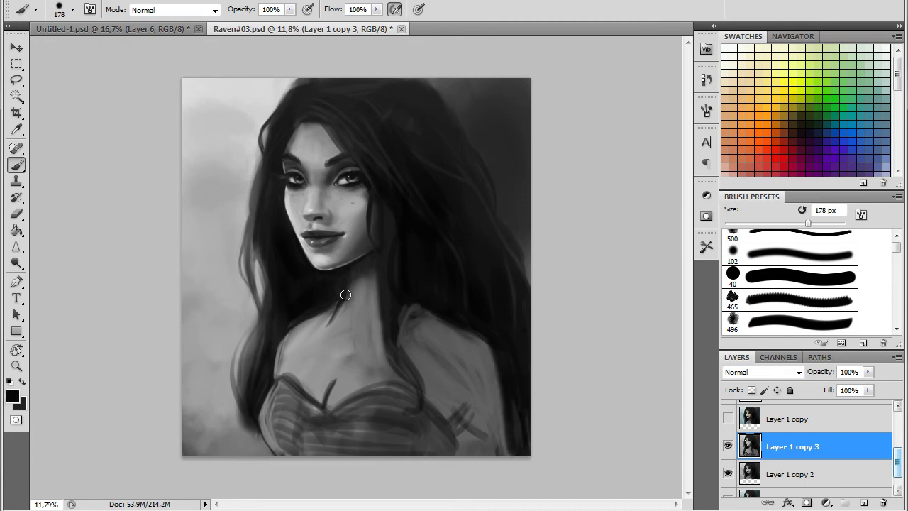
# Smooth the far shoulder and upper arm with a sampled mid-grey skin tone, and compare the result with Layer 1 copy.
pyautogui.keyDown('alt'); pyautogui.click(350, 245); pyautogui.keyUp('alt')
pyautogui.moveTo(475, 350); pyautogui.dragTo(470, 430)
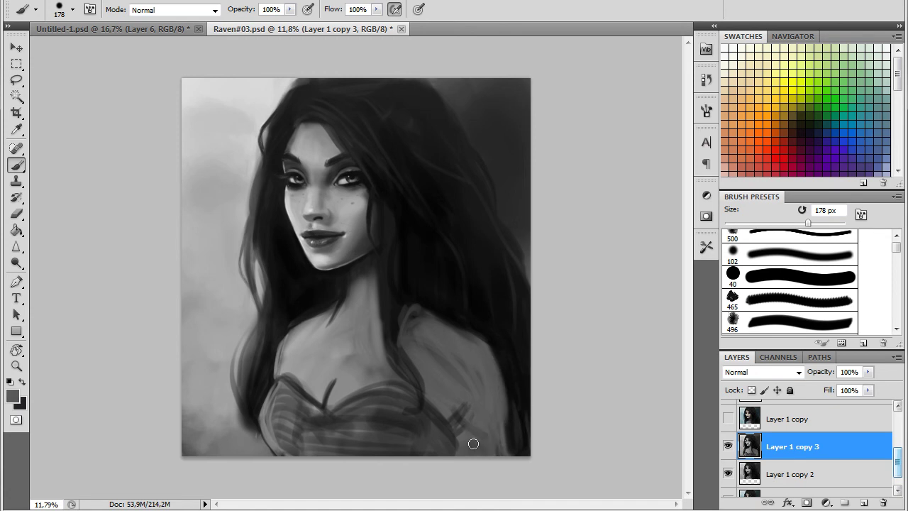
pyautogui.moveTo(411, 317); pyautogui.dragTo(414, 347)
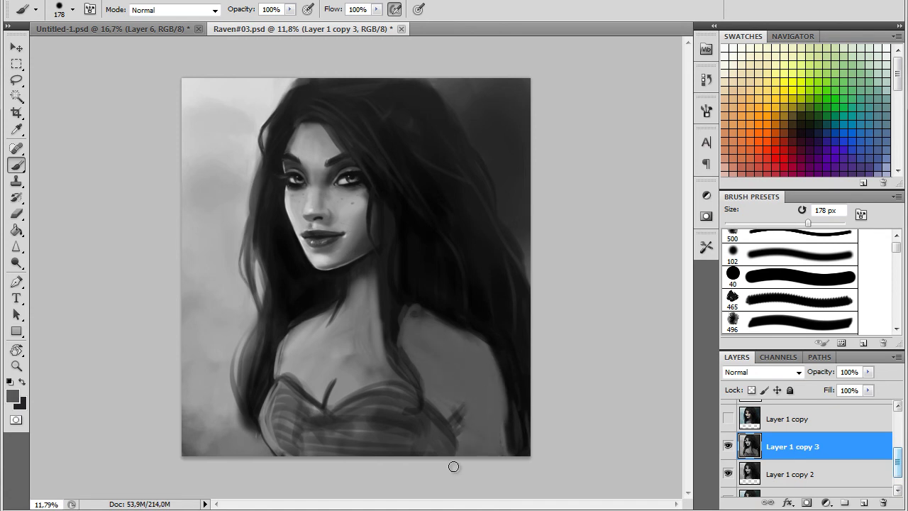
pyautogui.click(728, 419)
pyautogui.click(728, 418)
# Paint a light rim along the near side of the top with the textured 500 brush at 98 px.
pyautogui.keyDown('alt'); pyautogui.click(298, 372); pyautogui.keyUp('alt')
pyautogui.click(72, 9)
pyautogui.click(29, 104)
pyautogui.moveTo(135, 47); pyautogui.dragTo(90, 48)
pyautogui.keyDown('alt'); pyautogui.click(267, 402); pyautogui.keyUp('alt')
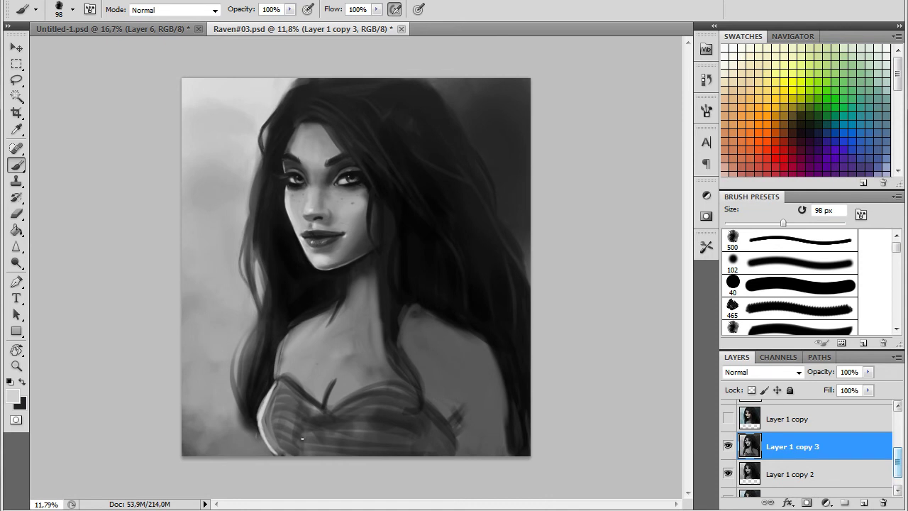
# Switch to the soft round brush, enlarge it to 308 px, and shade the chest above the neckline with sampled skin tones.
pyautogui.click(72, 10)
pyautogui.click(56, 104)
pyautogui.keyDown('alt'); pyautogui.click(379, 366); pyautogui.keyUp('alt')
pyautogui.moveTo(354, 379)
pyautogui.mouseDown()
pyautogui.moveTo(340, 399)
pyautogui.moveTo(311, 384)
pyautogui.mouseUp()
pyautogui.click(72, 9)
pyautogui.moveTo(91, 48); pyautogui.dragTo(127, 48)
pyautogui.keyDown('alt'); pyautogui.click(375, 303); pyautogui.keyUp('alt')
pyautogui.moveTo(352, 379); pyautogui.dragTo(390, 368)
pyautogui.moveTo(310, 373)
pyautogui.mouseDown()
pyautogui.moveTo(291, 366)
pyautogui.moveTo(397, 369)
pyautogui.moveTo(378, 361)
pyautogui.moveTo(371, 375)
pyautogui.moveTo(415, 376)
pyautogui.mouseUp()
# Blend the upper chest, near shoulder and armpit area with skin tones sampled around the chest.
pyautogui.keyDown('alt'); pyautogui.click(324, 353); pyautogui.keyUp('alt')
pyautogui.moveTo(319, 366); pyautogui.dragTo(307, 375)
pyautogui.keyDown('alt'); pyautogui.click(359, 353); pyautogui.keyUp('alt')
pyautogui.moveTo(385, 368)
pyautogui.mouseDown()
pyautogui.moveTo(363, 368)
pyautogui.moveTo(365, 347)
pyautogui.mouseUp()
pyautogui.moveTo(311, 341); pyautogui.dragTo(299, 365)
pyautogui.moveTo(440, 387); pyautogui.dragTo(421, 377)
pyautogui.keyDown('alt'); pyautogui.click(460, 405); pyautogui.keyUp('alt')
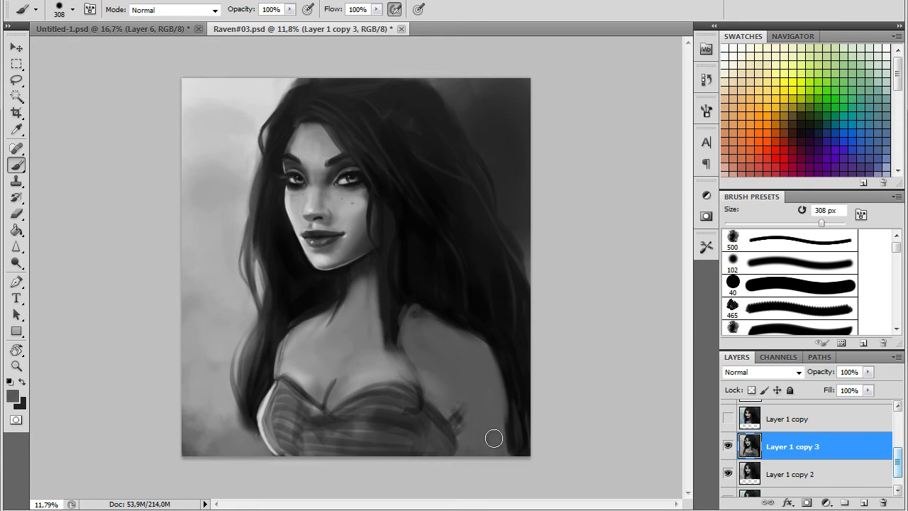
# Touch up the forehead and facial skin with sampled tones, switching to an 83 px soft round brush.
pyautogui.keyDown('alt'); pyautogui.click(302, 144); pyautogui.keyUp('alt')
pyautogui.moveTo(319, 132); pyautogui.dragTo(324, 135)
pyautogui.click(35, 10)
pyautogui.click(85, 178)
pyautogui.keyDown('alt'); pyautogui.click(298, 178); pyautogui.keyUp('alt')
pyautogui.keyDown('alt'); pyautogui.click(341, 307); pyautogui.keyUp('alt')
pyautogui.keyDown('alt'); pyautogui.click(361, 220); pyautogui.keyUp('alt')
pyautogui.keyDown('alt'); pyautogui.click(353, 207); pyautogui.keyUp('alt')
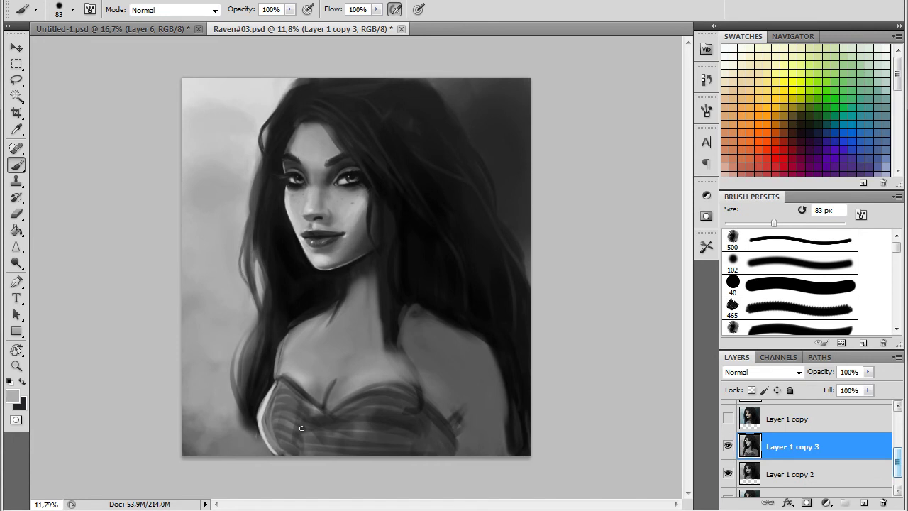
# Retouch the far cheek and its hair edge with a 137 px brush, and check Layer 1 copy 3 by toggling its visibility.
pyautogui.keyDown('alt'); pyautogui.click(331, 189); pyautogui.keyUp('alt')
pyautogui.click(72, 9)
pyautogui.moveTo(83, 44); pyautogui.dragTo(112, 44)
pyautogui.keyDown('alt'); pyautogui.click(314, 201); pyautogui.keyUp('alt')
pyautogui.keyDown('alt'); pyautogui.click(361, 205); pyautogui.keyUp('alt')
pyautogui.moveTo(370, 190); pyautogui.dragTo(372, 206)
pyautogui.keyDown('alt'); pyautogui.click(383, 196); pyautogui.keyUp('alt')
pyautogui.click(730, 442)
pyautogui.click(730, 442)
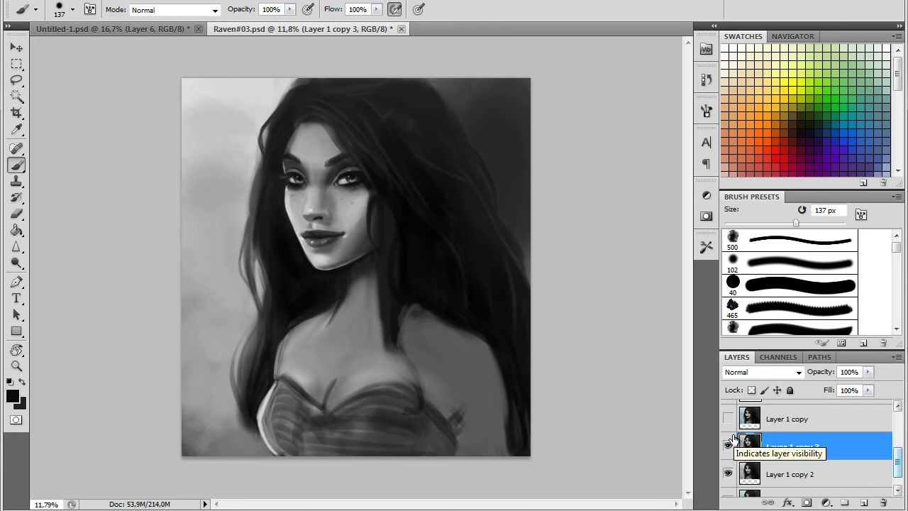
# Fill the strapless top with sampled dark tones, using an enlarged soft brush and the textured 496 brush at 339 px.
pyautogui.click(72, 10)
pyautogui.moveTo(105, 48); pyautogui.dragTo(143, 48)
pyautogui.moveTo(278, 425)
pyautogui.mouseDown()
pyautogui.moveTo(288, 409)
pyautogui.moveTo(363, 438)
pyautogui.moveTo(339, 441)
pyautogui.moveTo(306, 412)
pyautogui.mouseUp()
pyautogui.keyDown('alt'); pyautogui.click(341, 382); pyautogui.keyUp('alt')
pyautogui.keyDown('alt'); pyautogui.click(303, 424); pyautogui.keyUp('alt')
pyautogui.rightClick(308, 412)
pyautogui.click(439, 252)
pyautogui.moveTo(465, 194); pyautogui.dragTo(454, 195)
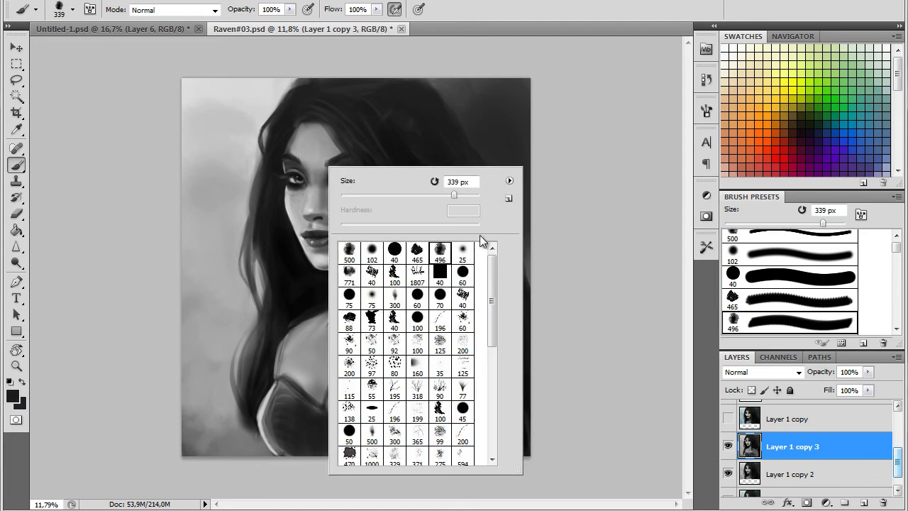
pyautogui.keyDown('alt'); pyautogui.click(353, 423); pyautogui.keyUp('alt')
pyautogui.moveTo(348, 455)
pyautogui.mouseDown()
pyautogui.moveTo(369, 437)
pyautogui.moveTo(413, 427)
pyautogui.mouseUp()
pyautogui.keyDown('alt'); pyautogui.click(415, 431); pyautogui.keyUp('alt')
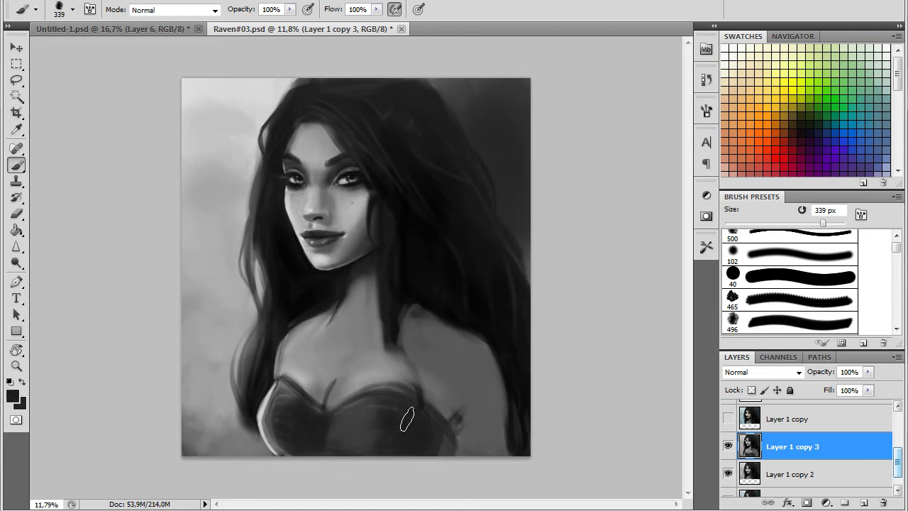
# Blend the far side of the chest and shoulder, and darken the hair edge along the far arm.
pyautogui.keyDown('alt'); pyautogui.click(451, 364); pyautogui.keyUp('alt')
pyautogui.moveTo(390, 353)
pyautogui.mouseDown()
pyautogui.moveTo(454, 404)
pyautogui.moveTo(453, 376)
pyautogui.mouseUp()
pyautogui.keyDown('alt'); pyautogui.click(463, 362); pyautogui.keyUp('alt')
pyautogui.keyDown('alt'); pyautogui.click(515, 406); pyautogui.keyUp('alt')
pyautogui.moveTo(506, 383); pyautogui.dragTo(508, 427)
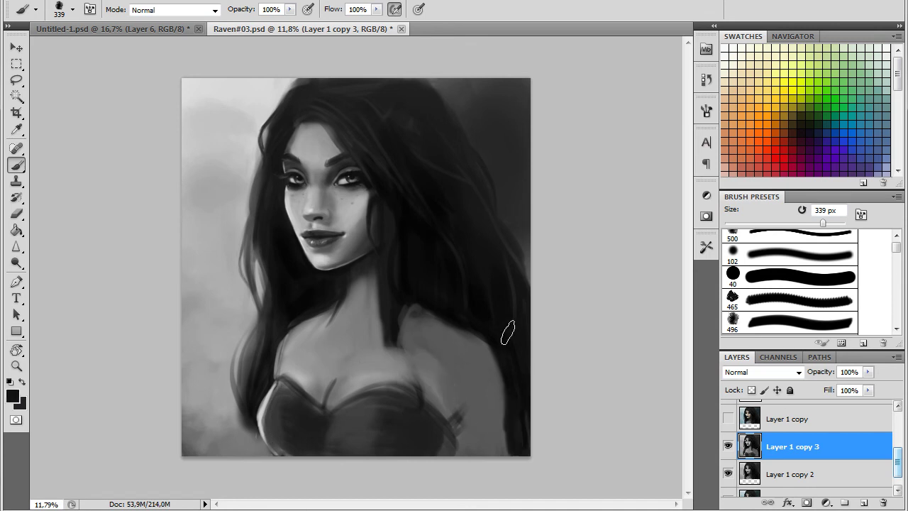
# Refine the near shoulder's contour and the neck edge below the jaw with an 88 px brush and sampled skin tones.
pyautogui.keyDown('alt'); pyautogui.click(292, 342); pyautogui.keyUp('alt')
pyautogui.click(73, 10)
pyautogui.click(83, 51)
pyautogui.moveTo(275, 371)
pyautogui.mouseDown()
pyautogui.moveTo(285, 332)
pyautogui.moveTo(332, 313)
pyautogui.mouseUp()
pyautogui.keyDown('alt'); pyautogui.click(360, 279); pyautogui.keyUp('alt')
pyautogui.moveTo(350, 267)
pyautogui.mouseDown()
pyautogui.moveTo(344, 317)
pyautogui.moveTo(342, 305)
pyautogui.mouseUp()
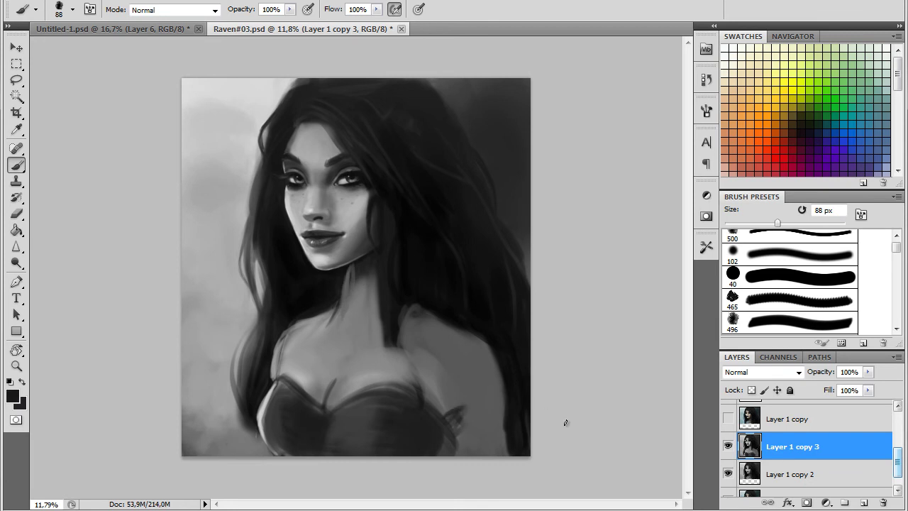
pyautogui.keyDown('alt'); pyautogui.click(303, 345); pyautogui.keyUp('alt')
# Save the painting as a new Photoshop file named Raven#04.
pyautogui.click(41, 0)
pyautogui.click(68, 203)
pyautogui.click(434, 284)
pyautogui.press('BackSpace')
pyautogui.write('4')
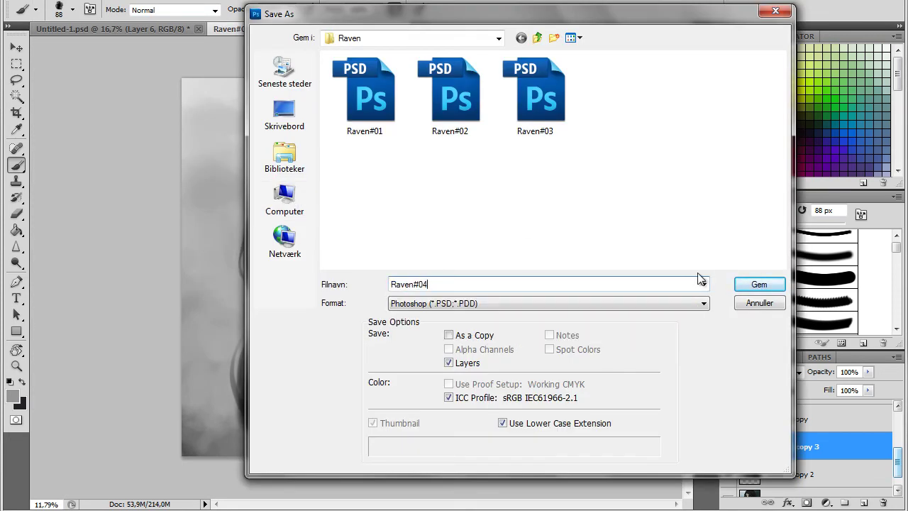
pyautogui.press('Return')
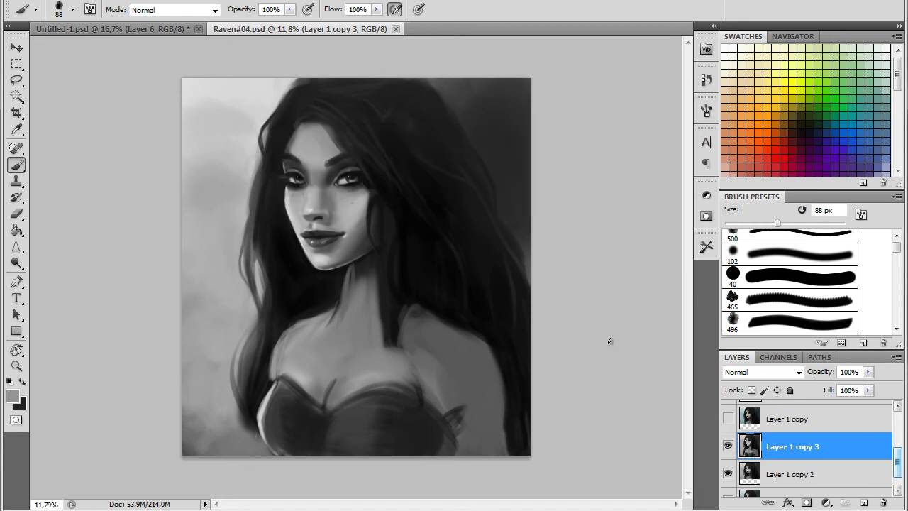
# Compare the painting with Layer 1 copy, and soften the neck shading under the jaw with the soft round 102 brush.
pyautogui.click(727, 421)
pyautogui.click(727, 421)
pyautogui.click(728, 421)
pyautogui.click(728, 421)
pyautogui.scroll(5, 728, 421)
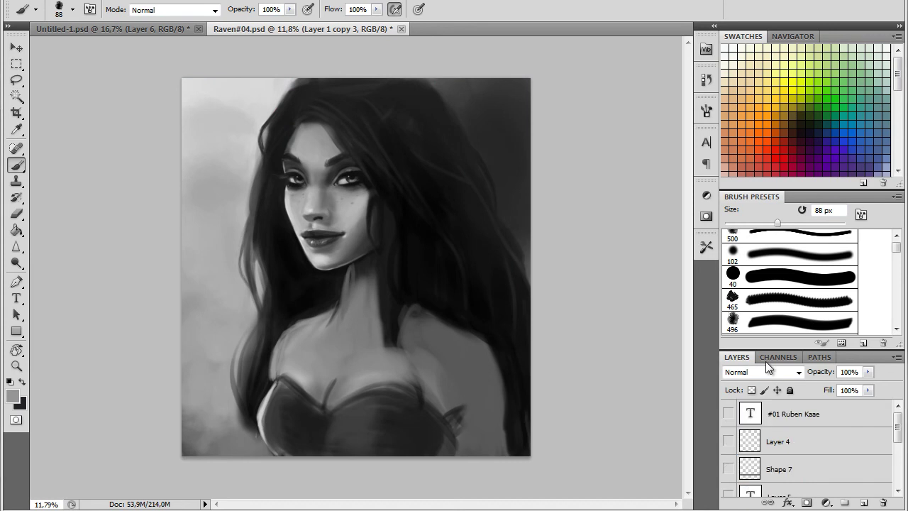
pyautogui.click(73, 11)
pyautogui.click(55, 105)
pyautogui.keyDown('alt'); pyautogui.click(383, 265); pyautogui.keyUp('alt')
pyautogui.moveTo(373, 271)
pyautogui.mouseDown()
pyautogui.moveTo(340, 305)
pyautogui.moveTo(370, 271)
pyautogui.mouseUp()
pyautogui.keyDown('alt'); pyautogui.click(337, 318); pyautogui.keyUp('alt')
pyautogui.keyDown('alt'); pyautogui.click(365, 275); pyautogui.keyUp('alt')
# Paint light strokes along the near edge of the neck with an 82 px brush and sampled skin tones.
pyautogui.keyDown('alt'); pyautogui.click(273, 392); pyautogui.keyUp('alt')
pyautogui.click(73, 11)
pyautogui.click(121, 105)
pyautogui.press('Return')
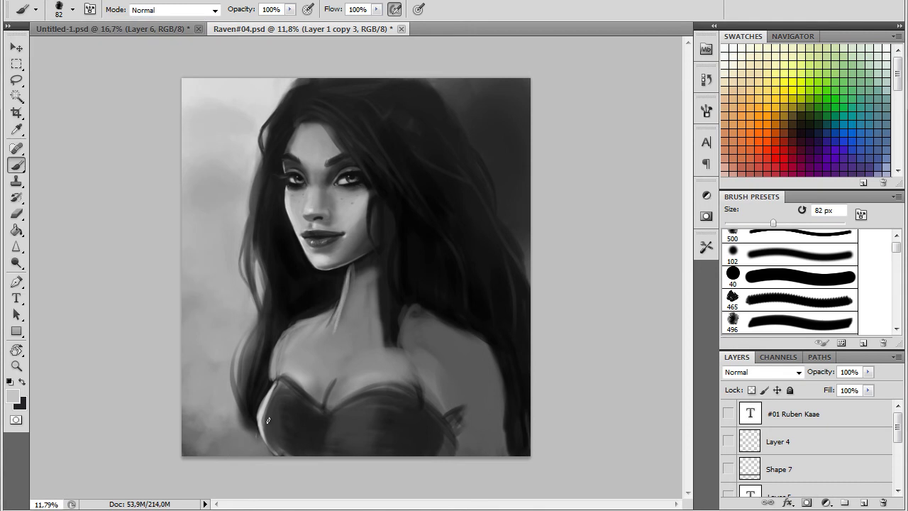
pyautogui.keyDown('alt'); pyautogui.click(348, 321); pyautogui.keyUp('alt')
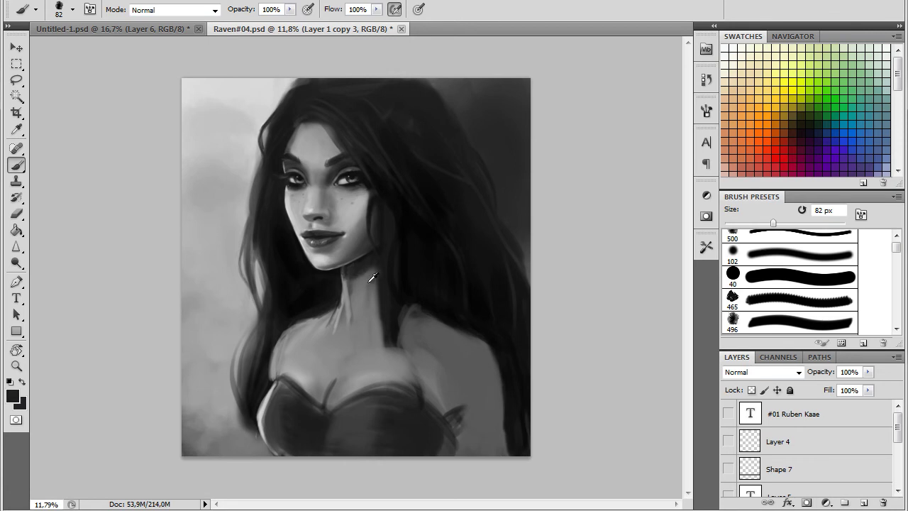
pyautogui.keyDown('alt'); pyautogui.click(261, 412); pyautogui.keyUp('alt')
pyautogui.moveTo(344, 271); pyautogui.dragTo(343, 337)
pyautogui.keyDown('alt'); pyautogui.click(351, 306); pyautogui.keyUp('alt')
pyautogui.keyDown('alt'); pyautogui.click(353, 318); pyautogui.keyUp('alt')
# Extend the hair lock over the neck into a curl on the chest, and blend the skin of the far shoulder beside it.
pyautogui.keyDown('alt'); pyautogui.click(408, 343); pyautogui.keyUp('alt')
pyautogui.moveTo(441, 332)
pyautogui.mouseDown()
pyautogui.moveTo(412, 325)
pyautogui.moveTo(381, 359)
pyautogui.mouseUp()
pyautogui.moveTo(377, 305); pyautogui.dragTo(386, 348)
pyautogui.moveTo(402, 301); pyautogui.dragTo(399, 352)
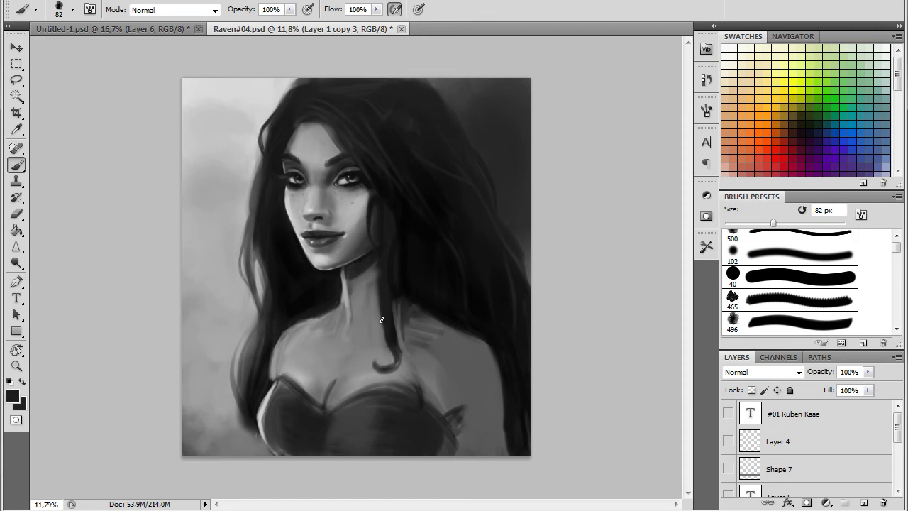
pyautogui.keyDown('alt'); pyautogui.click(441, 337); pyautogui.keyUp('alt')
pyautogui.moveTo(440, 336); pyautogui.dragTo(415, 353)
# Redefine the pointed far edge of the top at the armpit and touch up the neck beside the hair lock with a larger brush.
pyautogui.keyDown('alt'); pyautogui.click(415, 397); pyautogui.keyUp('alt')
pyautogui.keyDown('alt'); pyautogui.click(481, 415); pyautogui.keyUp('alt')
pyautogui.moveTo(466, 420); pyautogui.dragTo(458, 445)
pyautogui.click(72, 10)
pyautogui.moveTo(80, 44); pyautogui.dragTo(110, 44)
pyautogui.moveTo(402, 307); pyautogui.dragTo(400, 340)
# Shade the near side of the strapless top and the central dip of its neckline with sampled tones.
pyautogui.keyDown('alt'); pyautogui.click(480, 332); pyautogui.keyUp('alt')
pyautogui.moveTo(284, 390)
pyautogui.mouseDown()
pyautogui.moveTo(268, 420)
pyautogui.moveTo(274, 450)
pyautogui.mouseUp()
pyautogui.keyDown('alt'); pyautogui.click(371, 381); pyautogui.keyUp('alt')
pyautogui.keyDown('alt'); pyautogui.click(323, 427); pyautogui.keyUp('alt')
pyautogui.moveTo(331, 420)
pyautogui.mouseDown()
pyautogui.moveTo(327, 453)
pyautogui.moveTo(334, 385)
pyautogui.moveTo(332, 409)
pyautogui.mouseUp()
pyautogui.keyDown('alt'); pyautogui.click(323, 341); pyautogui.keyUp('alt')
pyautogui.keyDown('alt'); pyautogui.click(331, 426); pyautogui.keyUp('alt')
# Refine the cleavage line above the neckline's central dip with a smaller brush.
pyautogui.click(73, 10)
pyautogui.moveTo(120, 45); pyautogui.dragTo(80, 45)
pyautogui.keyDown('alt'); pyautogui.click(326, 345); pyautogui.keyUp('alt')
pyautogui.moveTo(332, 384); pyautogui.dragTo(328, 405)
pyautogui.keyDown('alt'); pyautogui.click(327, 351); pyautogui.keyUp('alt')
pyautogui.keyDown('alt'); pyautogui.click(318, 405); pyautogui.keyUp('alt')
# Paint a lighter trim band along both cups of the top's neckline with a 154 px brush.
pyautogui.click(73, 10)
pyautogui.moveTo(79, 47); pyautogui.dragTo(111, 47)
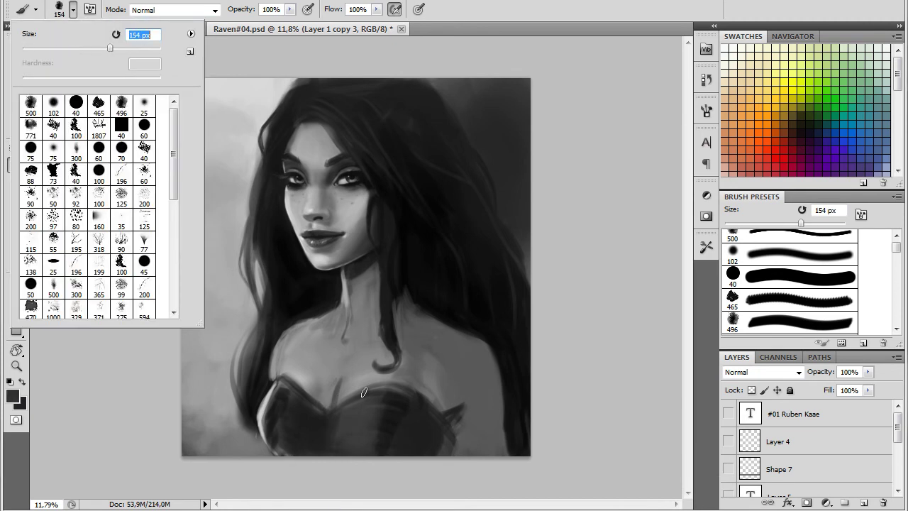
pyautogui.keyDown('alt'); pyautogui.click(330, 323); pyautogui.keyUp('alt')
pyautogui.moveTo(334, 412)
pyautogui.mouseDown()
pyautogui.moveTo(399, 392)
pyautogui.moveTo(440, 429)
pyautogui.mouseUp()
pyautogui.moveTo(277, 385); pyautogui.dragTo(331, 418)
# Add bright highlights to the neckline trim with a 95 px brush and a sampled light skin tone.
pyautogui.keyDown('alt'); pyautogui.click(285, 339); pyautogui.keyUp('alt')
pyautogui.click(72, 10)
pyautogui.moveTo(110, 48); pyautogui.dragTo(87, 47)
pyautogui.moveTo(369, 395); pyautogui.dragTo(376, 389)
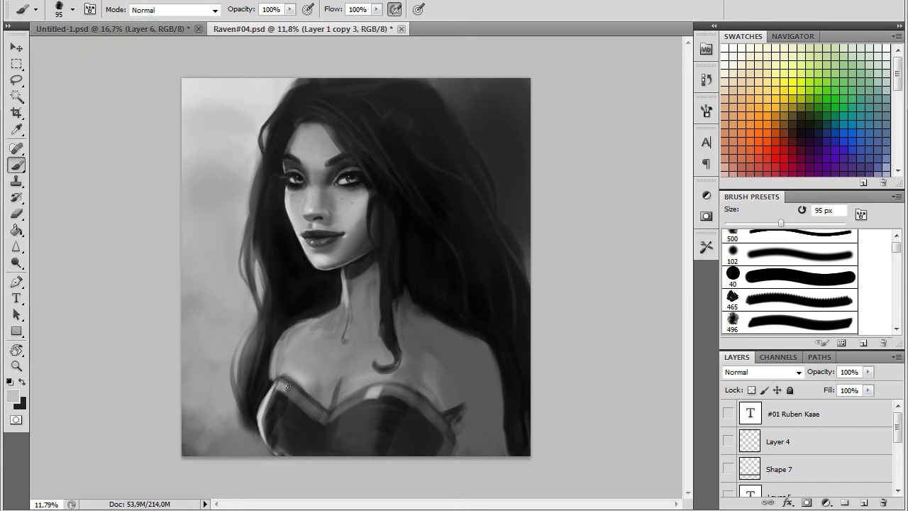
# Paint sampled skin tone over the pointed far edge of the top near the armpit, undoing the stray stroke across the arm.
pyautogui.keyDown('alt'); pyautogui.click(461, 389); pyautogui.keyUp('alt')
pyautogui.keyDown('alt'); pyautogui.click(523, 388); pyautogui.keyUp('alt')
pyautogui.moveTo(499, 408); pyautogui.dragTo(452, 427)
pyautogui.hotkey('ctrl', 'z')
pyautogui.keyDown('alt'); pyautogui.click(478, 403); pyautogui.keyUp('alt')
pyautogui.keyDown('alt'); pyautogui.click(459, 417); pyautogui.keyUp('alt')
pyautogui.keyDown('alt'); pyautogui.click(466, 421); pyautogui.keyUp('alt')
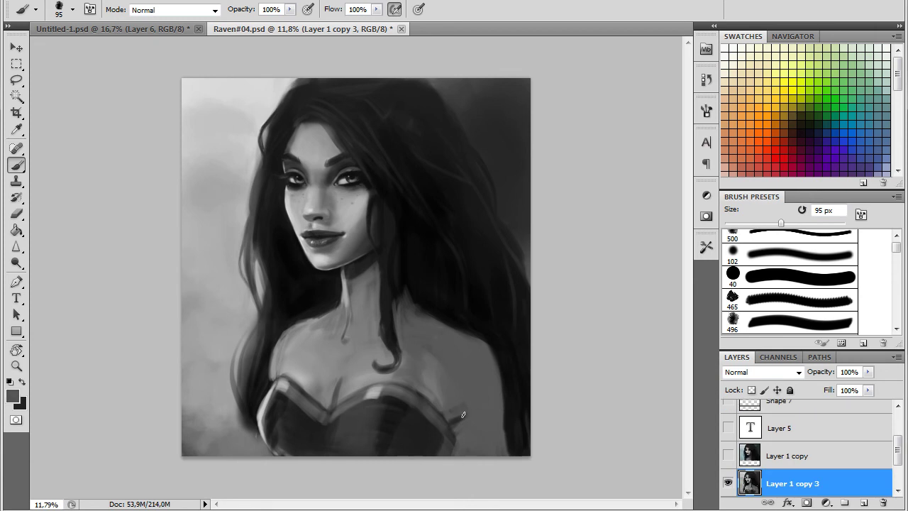
# Blend the neck, chest and far armpit with the enlarged soft round brush, covering the remaining point of the top.
pyautogui.click(73, 11)
pyautogui.click(54, 105)
pyautogui.moveTo(93, 50); pyautogui.dragTo(134, 50)
pyautogui.keyDown('alt'); pyautogui.click(304, 364); pyautogui.keyUp('alt')
pyautogui.moveTo(351, 291)
pyautogui.mouseDown()
pyautogui.moveTo(364, 325)
pyautogui.moveTo(327, 346)
pyautogui.mouseUp()
pyautogui.keyDown('alt'); pyautogui.click(418, 298); pyautogui.keyUp('alt')
pyautogui.keyDown('alt'); pyautogui.click(459, 407); pyautogui.keyUp('alt')
pyautogui.moveTo(458, 397); pyautogui.dragTo(471, 420)
pyautogui.keyDown('alt'); pyautogui.click(481, 392); pyautogui.keyUp('alt')
# Paint a thin light rim down the outer edge of the far shoulder and arm with a 77 px brush.
pyautogui.click(73, 10)
pyautogui.click(31, 106)
pyautogui.write('29')
pyautogui.press('Return')
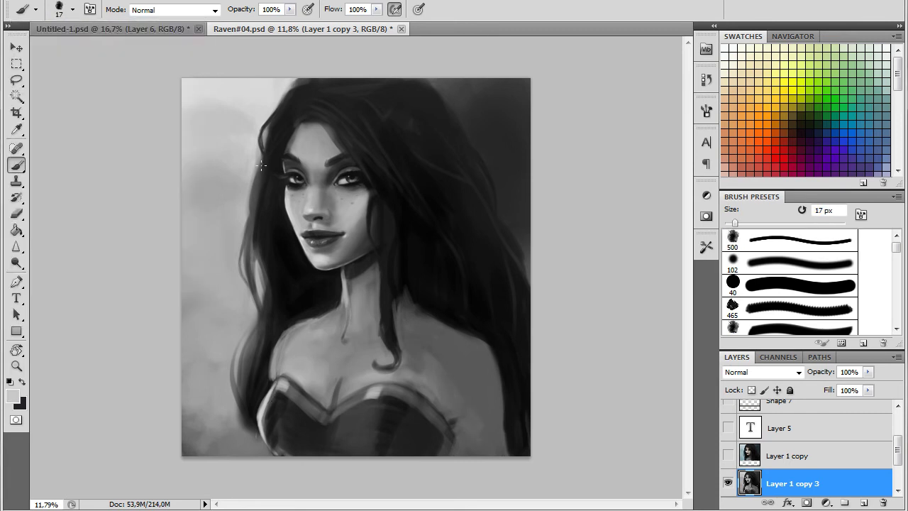
pyautogui.click(705, 111)
pyautogui.click(508, 174)
pyautogui.click(705, 111)
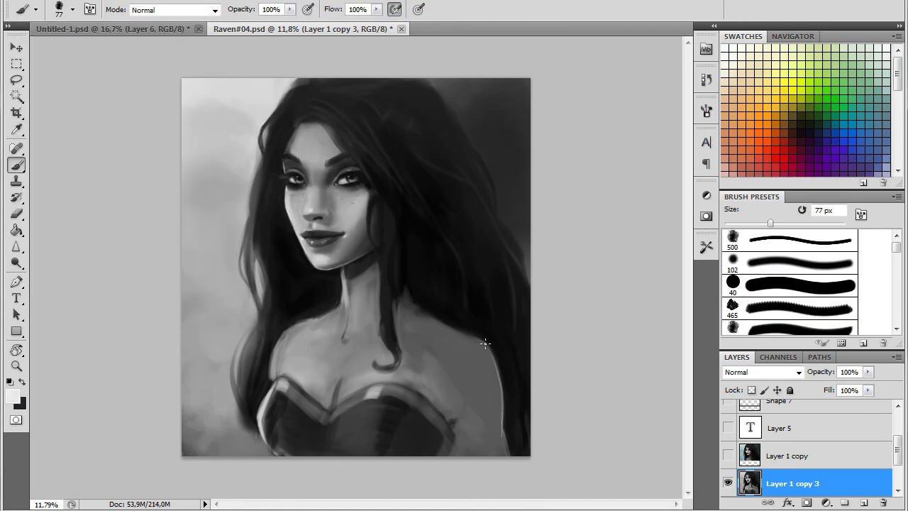
pyautogui.press('Return')
pyautogui.moveTo(487, 345); pyautogui.dragTo(502, 430)
pyautogui.keyDown('alt'); pyautogui.click(512, 425); pyautogui.keyUp('alt')
pyautogui.click(73, 10)
pyautogui.click(27, 100)
pyautogui.moveTo(148, 47)
pyautogui.mouseDown()
pyautogui.moveTo(87, 48)
pyautogui.moveTo(126, 48)
pyautogui.mouseUp()
pyautogui.press('Return')
pyautogui.keyDown('alt'); pyautogui.click(451, 426); pyautogui.keyUp('alt')
pyautogui.moveTo(451, 423); pyautogui.dragTo(465, 435)
pyautogui.hotkey('ctrl', 'z')
# Soften the shading of the far chest and upper arm with the soft round brush at 257 px.
pyautogui.click(72, 10)
pyautogui.click(53, 105)
pyautogui.press('Return')
pyautogui.keyDown('alt'); pyautogui.click(472, 399); pyautogui.keyUp('alt')
pyautogui.keyDown('alt'); pyautogui.click(507, 394); pyautogui.keyUp('alt')
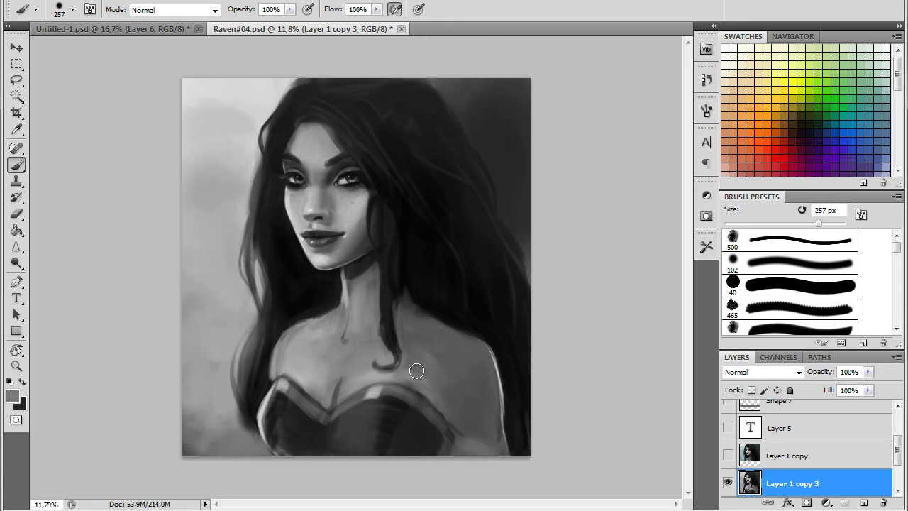
pyautogui.keyDown('alt'); pyautogui.click(512, 395); pyautogui.keyUp('alt')
pyautogui.moveTo(510, 408); pyautogui.dragTo(510, 403)
# Blend the skin beside the lower far edge of the top with the soft round 102 brush.
pyautogui.keyDown('alt'); pyautogui.click(488, 418); pyautogui.keyUp('alt')
pyautogui.click(72, 10)
pyautogui.doubleClick(59, 104)
pyautogui.moveTo(466, 447); pyautogui.dragTo(467, 441)
pyautogui.keyDown('alt'); pyautogui.click(461, 435); pyautogui.keyUp('alt')
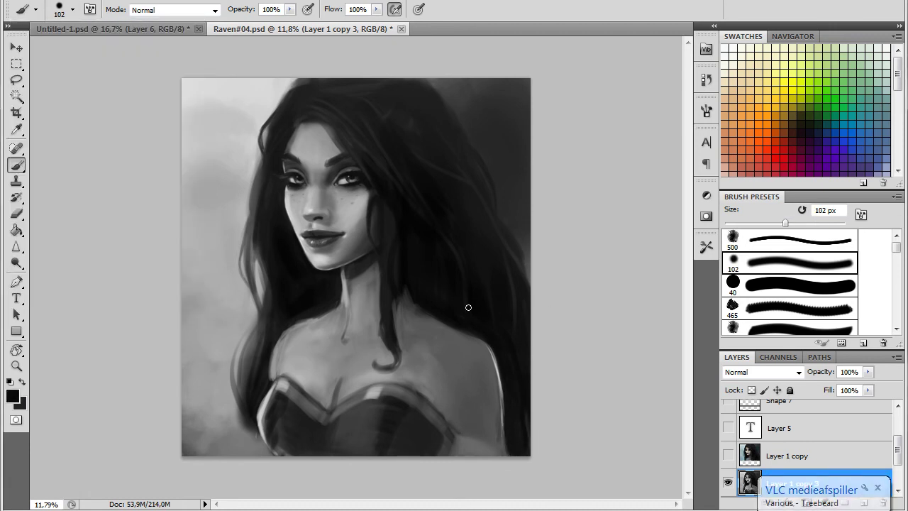
# Smooth the near shoulder and upper chest with a sampled skin tone, enlarging the soft brush to 191 px.
pyautogui.keyDown('alt'); pyautogui.click(351, 269); pyautogui.keyUp('alt')
pyautogui.moveTo(305, 326); pyautogui.dragTo(275, 370)
pyautogui.moveTo(335, 312)
pyautogui.mouseDown()
pyautogui.moveTo(302, 324)
pyautogui.moveTo(278, 358)
pyautogui.mouseUp()
pyautogui.click(72, 10)
pyautogui.write('191')
pyautogui.press('Return')
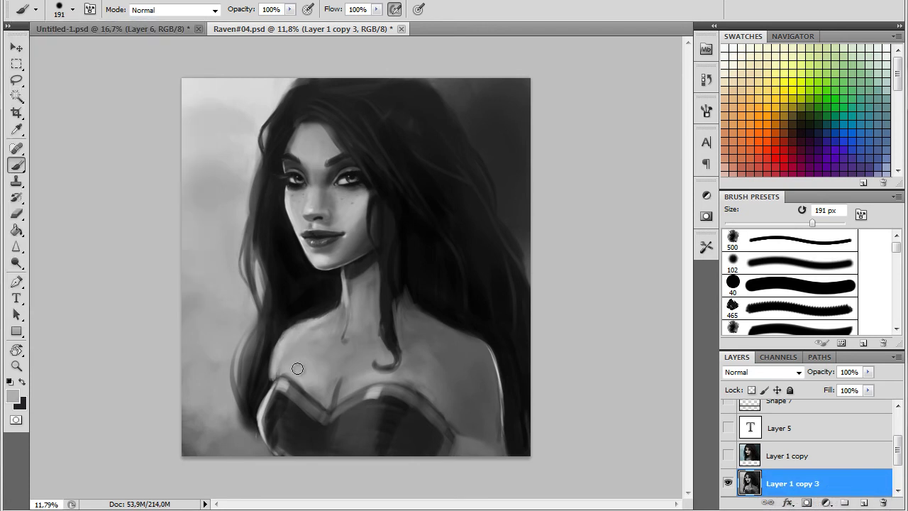
# Reshape the shading of the neck beside the hair lock with a 185 px brush, and touch up the lower near edge of the top.
pyautogui.click(17, 80)
pyautogui.click(17, 165)
pyautogui.rightClick(366, 186)
pyautogui.click(478, 270)
pyautogui.moveTo(503, 216); pyautogui.dragTo(476, 215)
pyautogui.press('Return')
pyautogui.moveTo(379, 266); pyautogui.dragTo(376, 307)
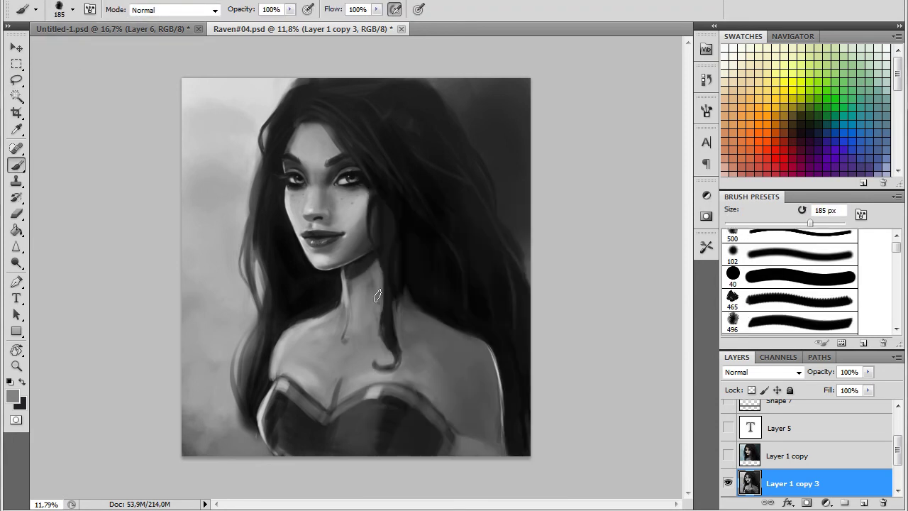
pyautogui.moveTo(379, 274); pyautogui.dragTo(366, 331)
pyautogui.keyDown('alt'); pyautogui.click(376, 275); pyautogui.keyUp('alt')
pyautogui.keyDown('alt'); pyautogui.click(429, 380); pyautogui.keyUp('alt')
pyautogui.keyDown('alt'); pyautogui.click(296, 452); pyautogui.keyUp('alt')
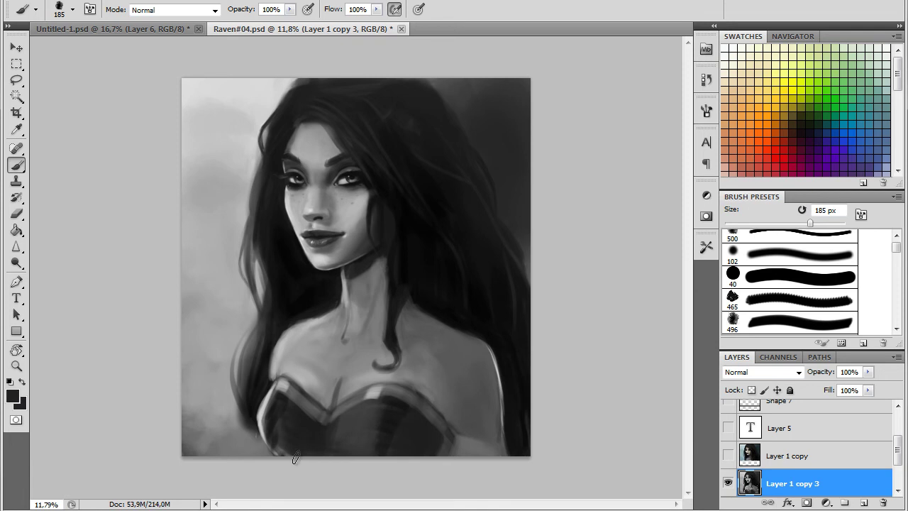
# Paint a lighter diagonal tendon down the neck from below the jaw with sampled skin tones.
pyautogui.keyDown('alt'); pyautogui.click(363, 296); pyautogui.keyUp('alt')
pyautogui.moveTo(387, 272); pyautogui.dragTo(370, 320)
pyautogui.keyDown('alt'); pyautogui.click(349, 286); pyautogui.keyUp('alt')
pyautogui.moveTo(380, 268); pyautogui.dragTo(363, 316)
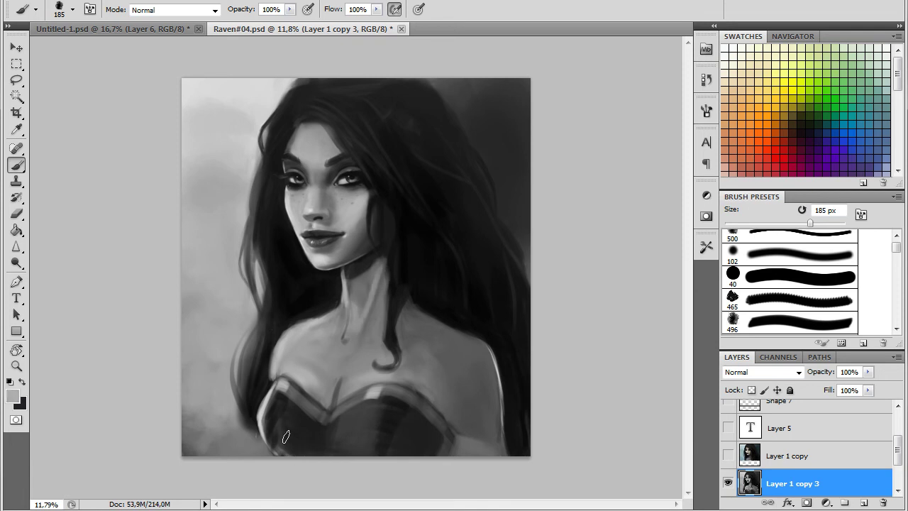
# Refine the lower rim of the far arm against the hair with a sampled mid-grey.
pyautogui.keyDown('alt'); pyautogui.click(472, 435); pyautogui.keyUp('alt')
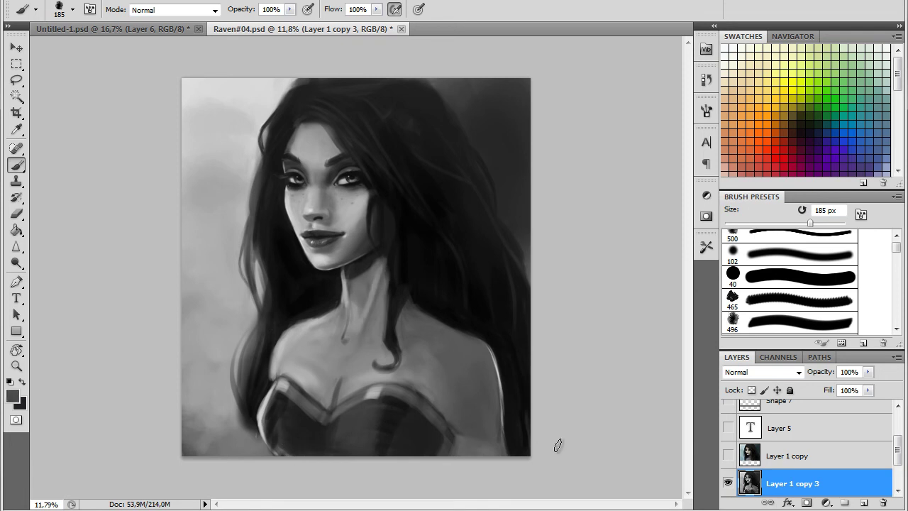
pyautogui.keyDown('alt'); pyautogui.click(511, 405); pyautogui.keyUp('alt')
pyautogui.moveTo(505, 383); pyautogui.dragTo(506, 427)
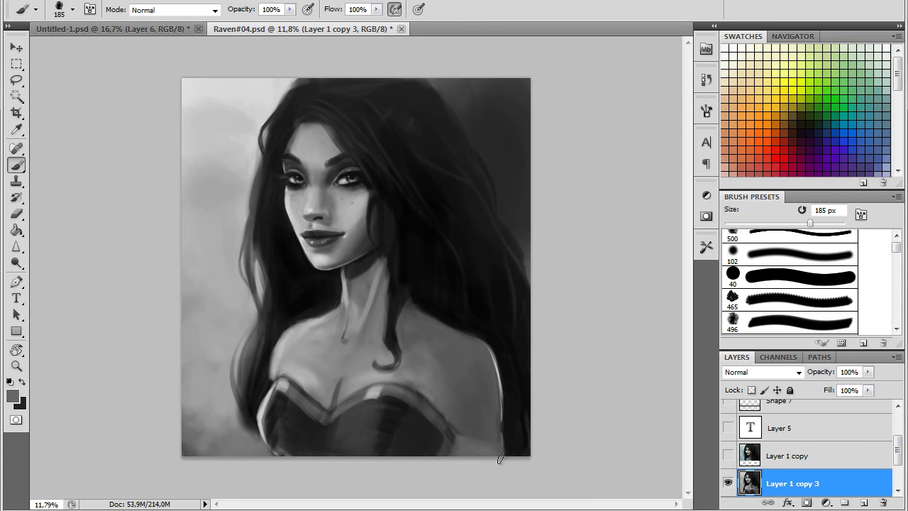
# Lasso the neck, shoulders and torso, scale the selection proportionally to 106.93%, apply the transformation and deselect.
pyautogui.press('z')
pyautogui.moveTo(347, 274); pyautogui.dragTo(308, 295)
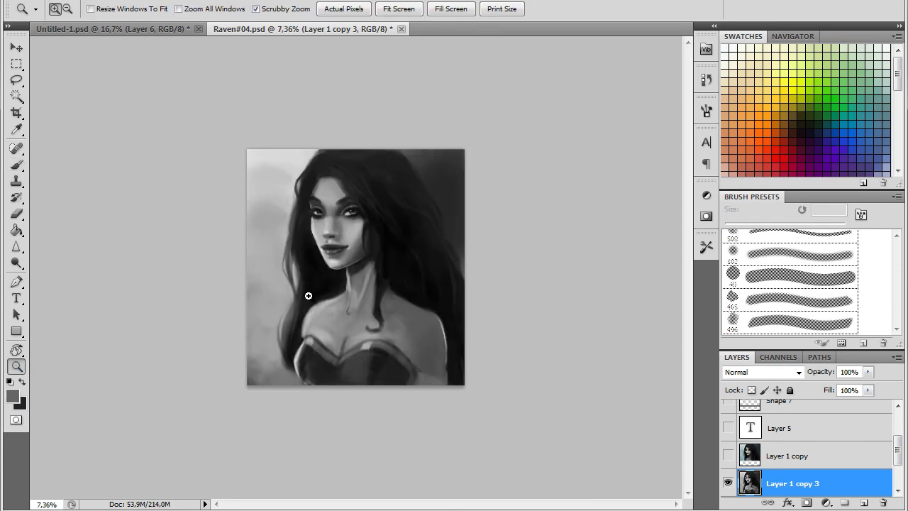
pyautogui.click(728, 455)
pyautogui.press('l')
pyautogui.moveTo(323, 290); pyautogui.dragTo(458, 323)
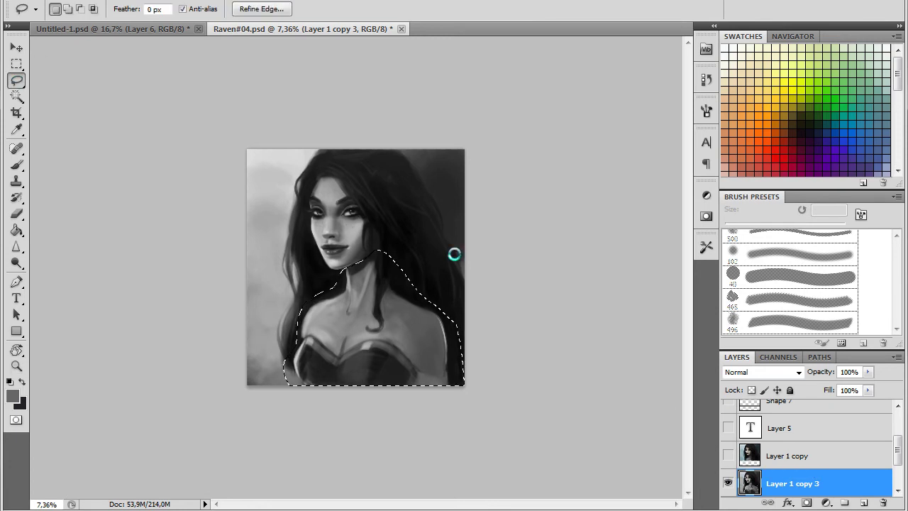
pyautogui.hotkey('ctrl', 't')
pyautogui.moveTo(464, 385); pyautogui.dragTo(494, 381)
pyautogui.press('Up')
pyautogui.click(16, 80)
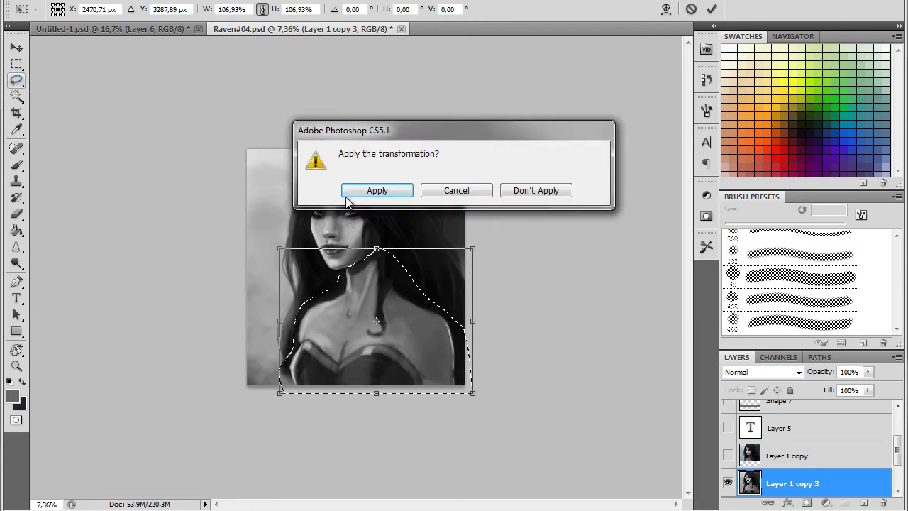
pyautogui.click(379, 189)
pyautogui.hotkey('ctrl', 'd')
# Repair the hair edge and contour of the near shoulder with an 80 px brush and sampled dark and skin tones.
pyautogui.click(16, 165)
pyautogui.keyDown('alt'); pyautogui.click(291, 354); pyautogui.keyUp('alt')
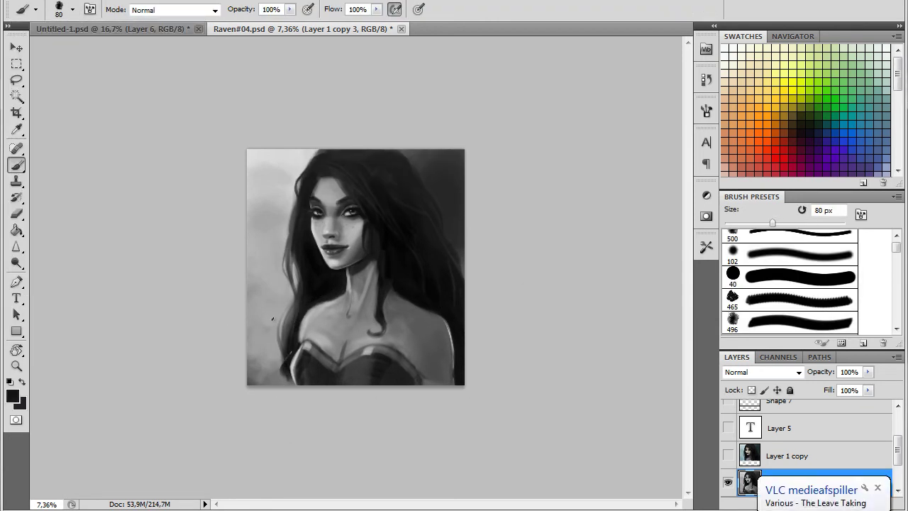
pyautogui.keyDown('alt'); pyautogui.click(306, 312); pyautogui.keyUp('alt')
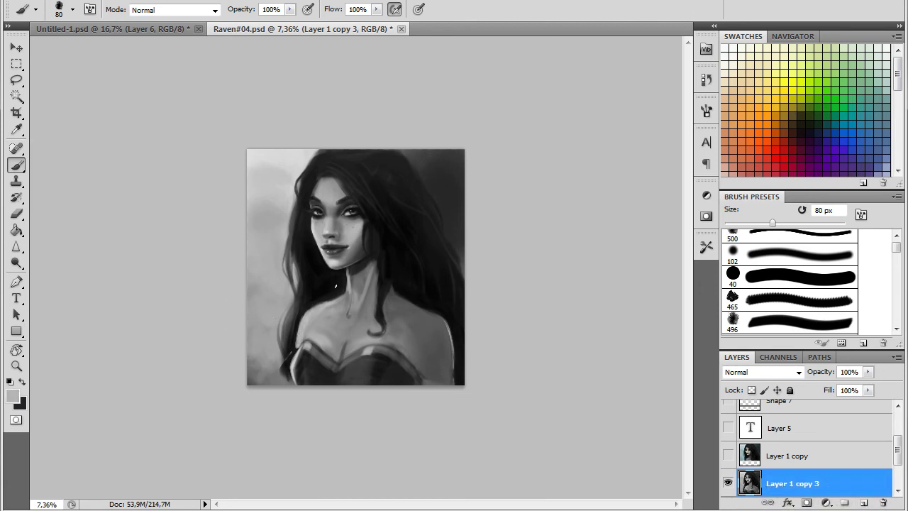
# Extend the dark hair down beside the near arm toward the bottom of the canvas with a larger brush.
pyautogui.keyDown('alt'); pyautogui.click(295, 328); pyautogui.keyUp('alt')
pyautogui.click(72, 9)
pyautogui.moveTo(83, 47); pyautogui.dragTo(103, 47)
pyautogui.keyDown('alt'); pyautogui.click(289, 345); pyautogui.keyUp('alt')
pyautogui.moveTo(283, 373)
pyautogui.mouseDown()
pyautogui.moveTo(291, 346)
pyautogui.moveTo(273, 413)
pyautogui.mouseUp()
# Try to thicken the hair beside the near arm with a 277 px brush, and undo the strokes.
pyautogui.click(73, 10)
pyautogui.moveTo(101, 48); pyautogui.dragTo(132, 49)
pyautogui.moveTo(286, 316); pyautogui.dragTo(287, 371)
pyautogui.moveTo(285, 327)
pyautogui.mouseDown()
pyautogui.moveTo(287, 413)
pyautogui.moveTo(293, 297)
pyautogui.moveTo(289, 389)
pyautogui.mouseUp()
pyautogui.hotkey('ctrl', 'alt', 'z')
pyautogui.hotkey('ctrl', 'alt', 'z')
pyautogui.hotkey('ctrl', 'alt', 'z')
pyautogui.hotkey('ctrl', 'alt', 'z')
# Paint light highlight strokes on the crown and far side of the hair with a 104 px brush, adjusting its brush settings.
pyautogui.keyDown('alt'); pyautogui.click(294, 312); pyautogui.keyUp('alt')
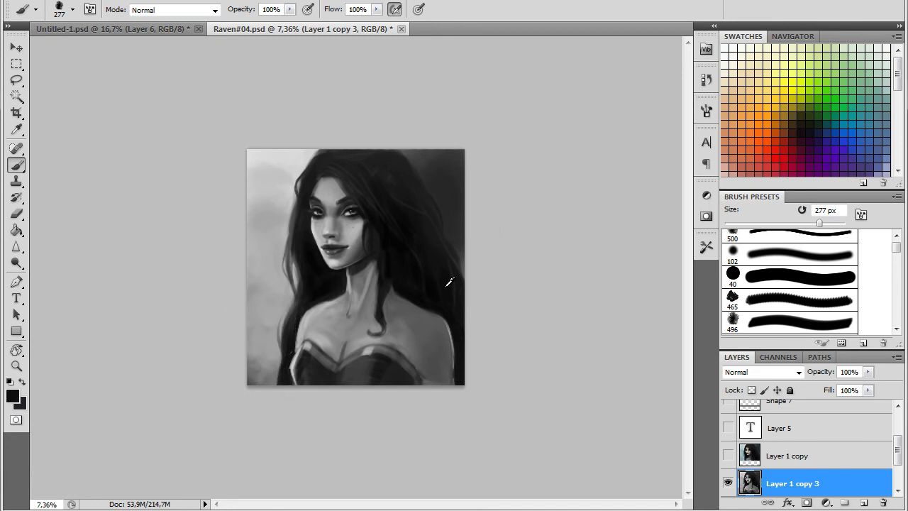
pyautogui.click(72, 9)
pyautogui.click(94, 48)
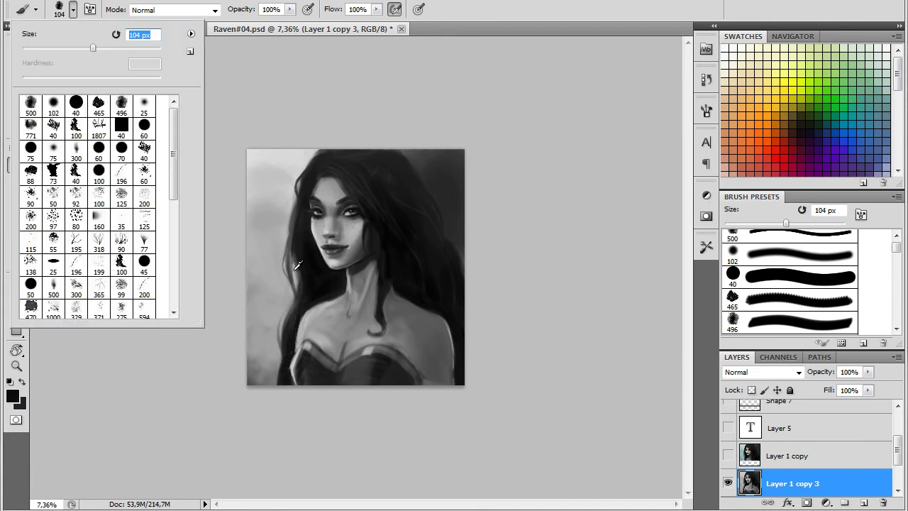
pyautogui.keyDown('alt'); pyautogui.click(295, 261); pyautogui.keyUp('alt')
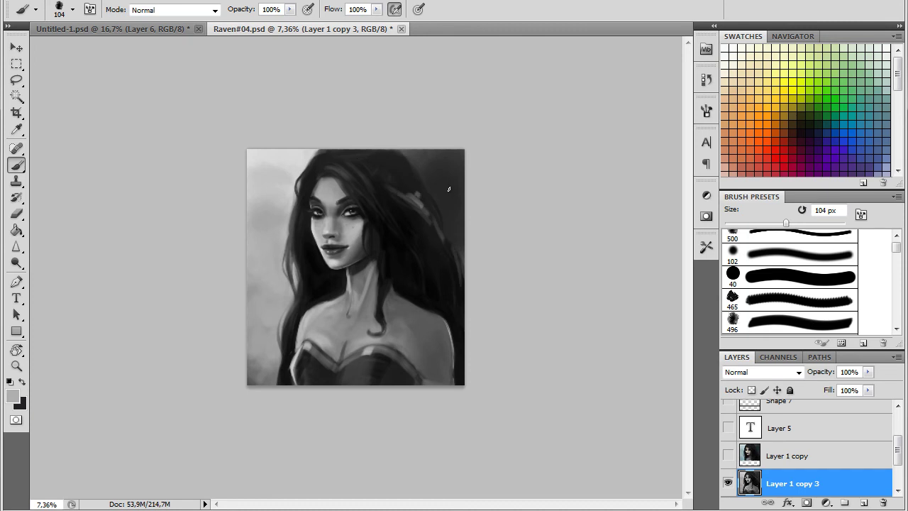
pyautogui.keyDown('alt'); pyautogui.click(370, 181); pyautogui.keyUp('alt')
pyautogui.click(707, 111)
pyautogui.moveTo(640, 175); pyautogui.dragTo(616, 174)
pyautogui.click(707, 110)
pyautogui.moveTo(411, 200)
pyautogui.mouseDown()
pyautogui.moveTo(427, 213)
pyautogui.moveTo(425, 201)
pyautogui.mouseUp()
# Draw long thin light strands through the crown and down the far side of the hair using sampled mid-grey tones.
pyautogui.keyDown('alt'); pyautogui.click(341, 177); pyautogui.keyUp('alt')
pyautogui.keyDown('alt'); pyautogui.click(359, 241); pyautogui.keyUp('alt')
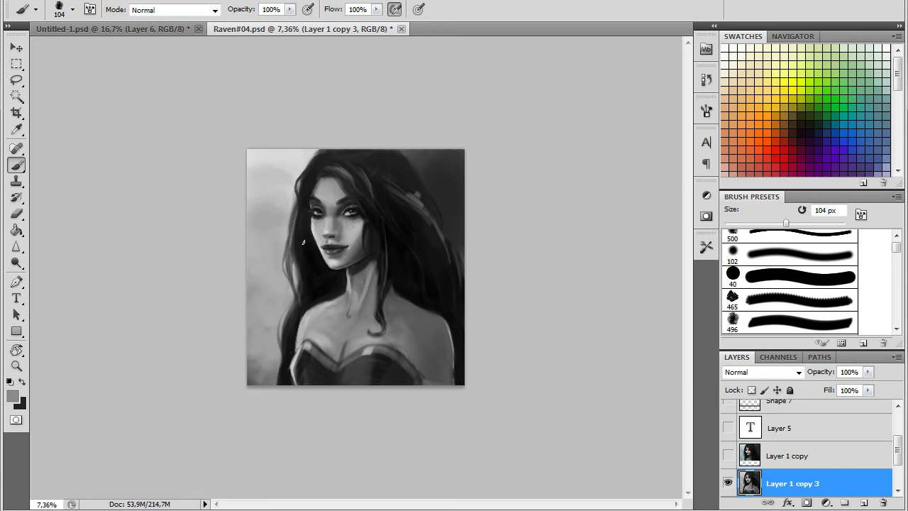
pyautogui.moveTo(394, 233); pyautogui.dragTo(461, 339)
pyautogui.moveTo(388, 160); pyautogui.dragTo(412, 180)
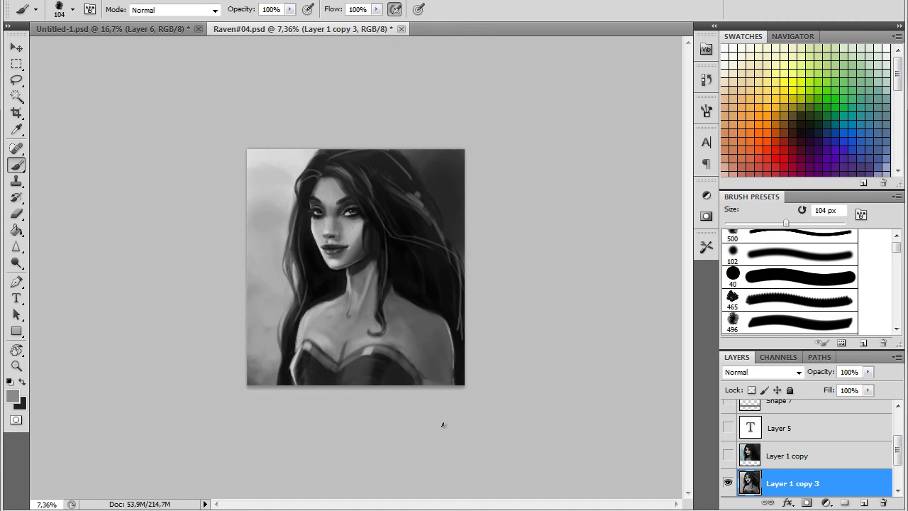
pyautogui.press('z')
pyautogui.moveTo(314, 293); pyautogui.dragTo(431, 235)
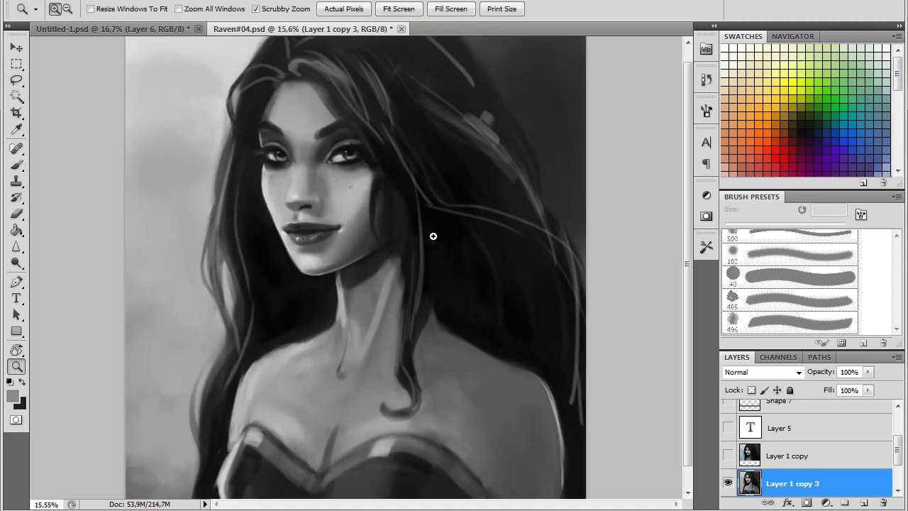
# Compare with the Layer 1 copy version, and retouch the hairline beside the forehead with a 174 px brush in sampled tones.
pyautogui.click(728, 455)
pyautogui.click(727, 455)
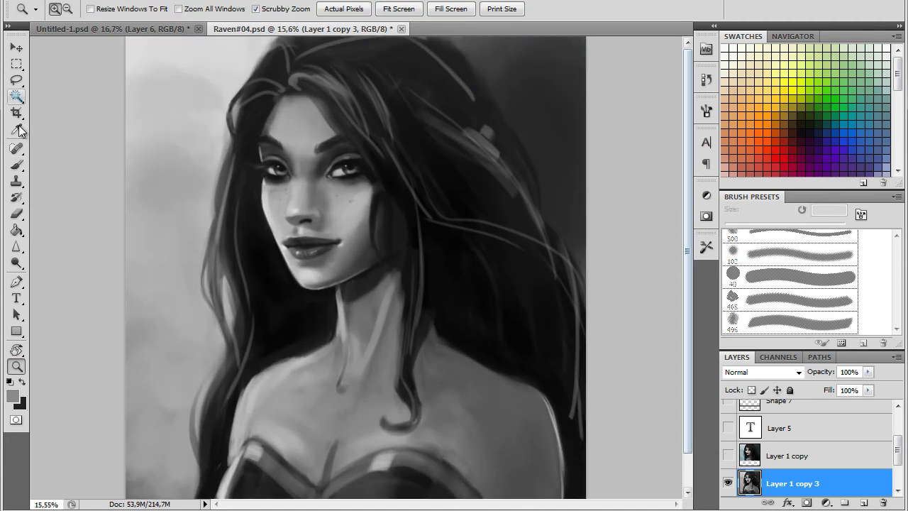
pyautogui.press('b')
pyautogui.click(72, 9)
pyautogui.keyDown('alt'); pyautogui.click(295, 91); pyautogui.keyUp('alt')
pyautogui.moveTo(319, 99); pyautogui.dragTo(336, 130)
pyautogui.keyDown('alt'); pyautogui.click(382, 104); pyautogui.keyUp('alt')
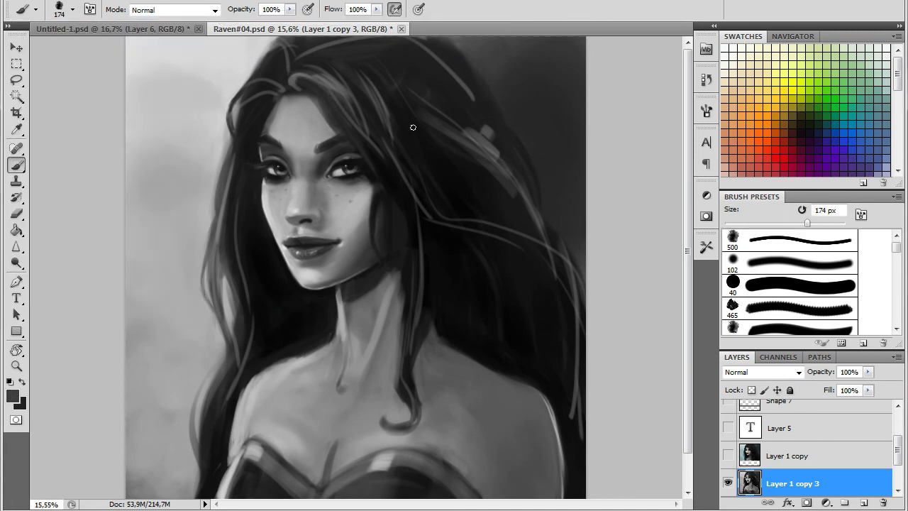
# Paint light grey highlights along the front of the crown and down the hair bordering the light background.
pyautogui.keyDown('alt'); pyautogui.click(338, 94); pyautogui.keyUp('alt')
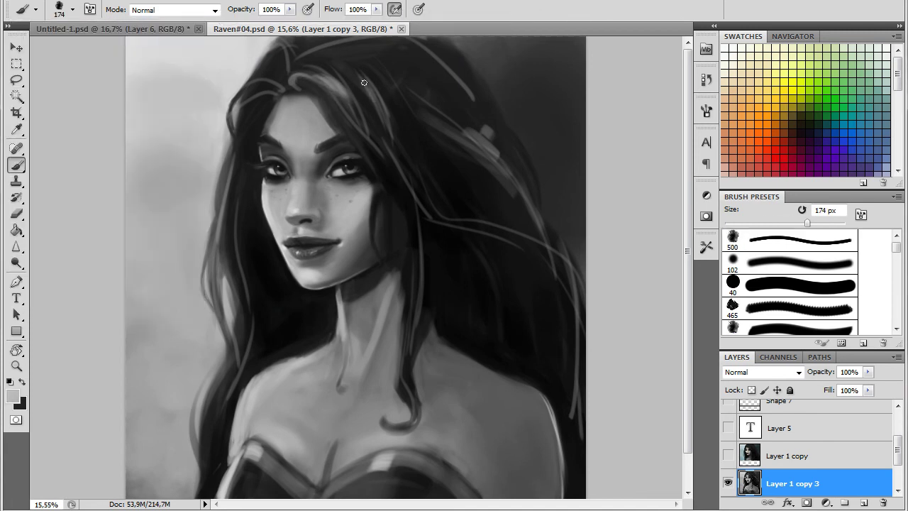
pyautogui.moveTo(278, 87); pyautogui.dragTo(238, 98)
pyautogui.moveTo(281, 60)
pyautogui.mouseDown()
pyautogui.moveTo(258, 68)
pyautogui.moveTo(267, 60)
pyautogui.mouseUp()
pyautogui.moveTo(231, 175)
pyautogui.mouseDown()
pyautogui.moveTo(220, 247)
pyautogui.moveTo(217, 207)
pyautogui.mouseUp()
pyautogui.moveTo(216, 246); pyautogui.dragTo(225, 335)
pyautogui.keyDown('alt'); pyautogui.click(411, 222); pyautogui.keyUp('alt')
pyautogui.moveTo(224, 187)
pyautogui.mouseDown()
pyautogui.moveTo(238, 310)
pyautogui.moveTo(219, 406)
pyautogui.mouseUp()
# Adjust the brush settings and paint finer strands over the crown and down the far side of the hair.
pyautogui.click(705, 112)
pyautogui.click(614, 148)
pyautogui.click(603, 176)
pyautogui.click(705, 112)
pyautogui.moveTo(331, 74); pyautogui.dragTo(355, 115)
pyautogui.moveTo(364, 75); pyautogui.dragTo(381, 122)
pyautogui.moveTo(463, 133); pyautogui.dragTo(515, 192)
pyautogui.moveTo(563, 247); pyautogui.dragTo(580, 415)
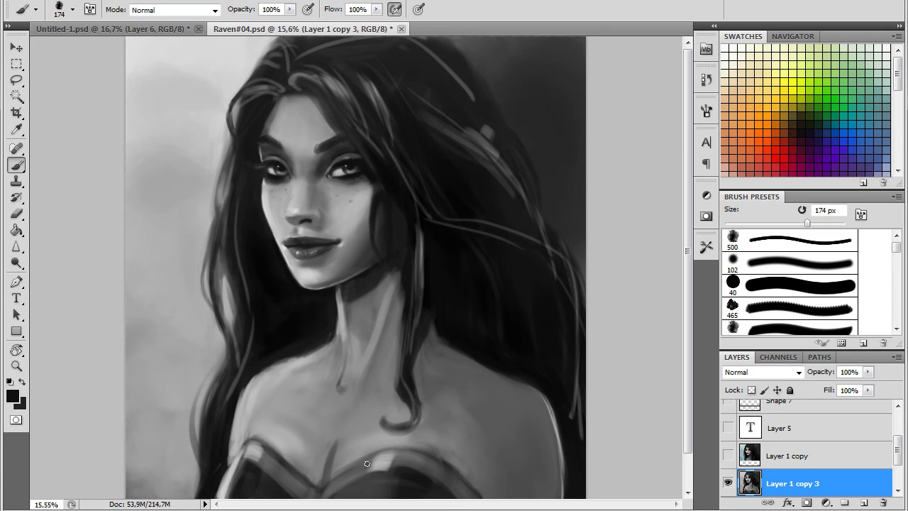
# Touch up the area around the far eyebrow, the lock beside the cheek and the strand along the neck with sampled tones.
pyautogui.keyDown('alt'); pyautogui.click(335, 132); pyautogui.keyUp('alt')
pyautogui.keyDown('alt'); pyautogui.click(345, 135); pyautogui.keyUp('alt')
pyautogui.moveTo(336, 134); pyautogui.dragTo(345, 138)
pyautogui.keyDown('alt'); pyautogui.click(318, 107); pyautogui.keyUp('alt')
pyautogui.keyDown('alt'); pyautogui.click(388, 183); pyautogui.keyUp('alt')
pyautogui.moveTo(375, 196); pyautogui.dragTo(376, 183)
pyautogui.keyDown('alt'); pyautogui.click(405, 350); pyautogui.keyUp('alt')
pyautogui.keyDown('alt'); pyautogui.click(486, 271); pyautogui.keyUp('alt')
pyautogui.moveTo(421, 303); pyautogui.dragTo(418, 332)
# Choose black as the painting colour and draw thin dark strands through the crown and the hanging locks.
pyautogui.keyDown('alt'); pyautogui.click(309, 65); pyautogui.keyUp('alt')
pyautogui.keyDown('alt'); pyautogui.click(305, 64); pyautogui.keyUp('alt')
pyautogui.click(13, 396)
pyautogui.press('Return')
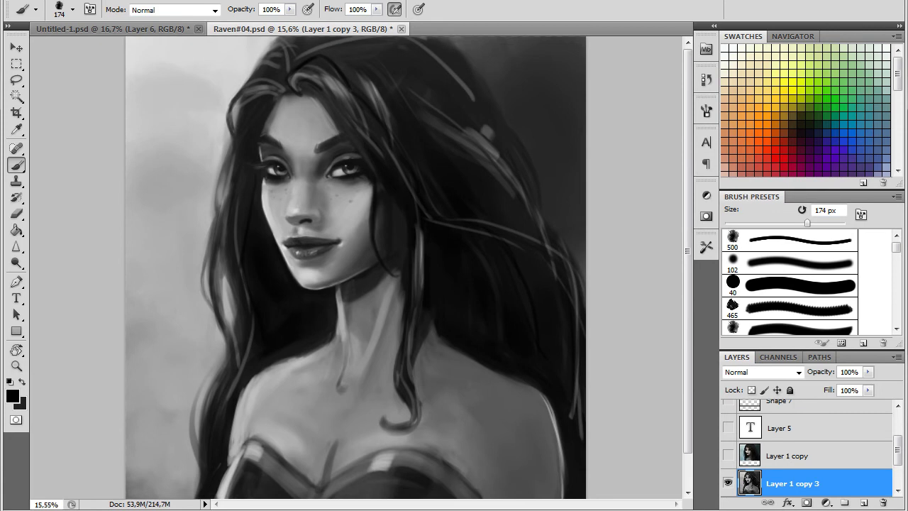
pyautogui.keyDown('alt'); pyautogui.click(334, 292); pyautogui.keyUp('alt')
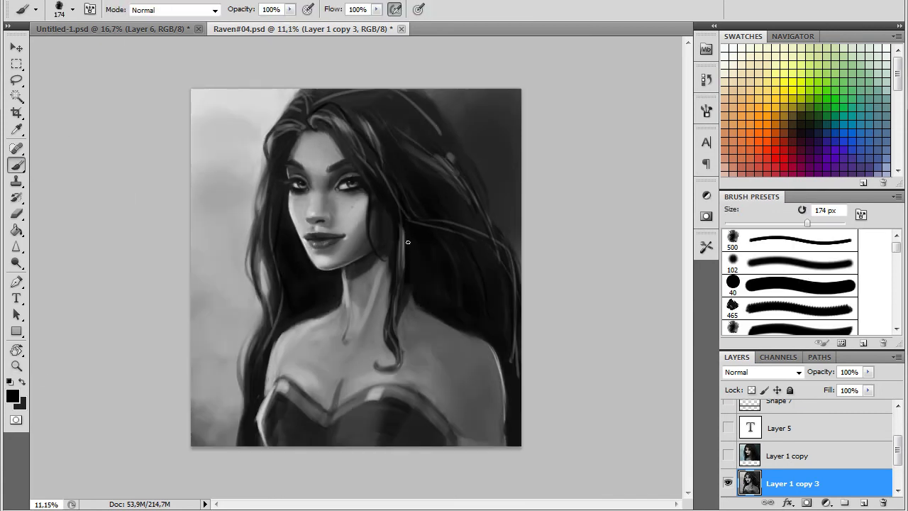
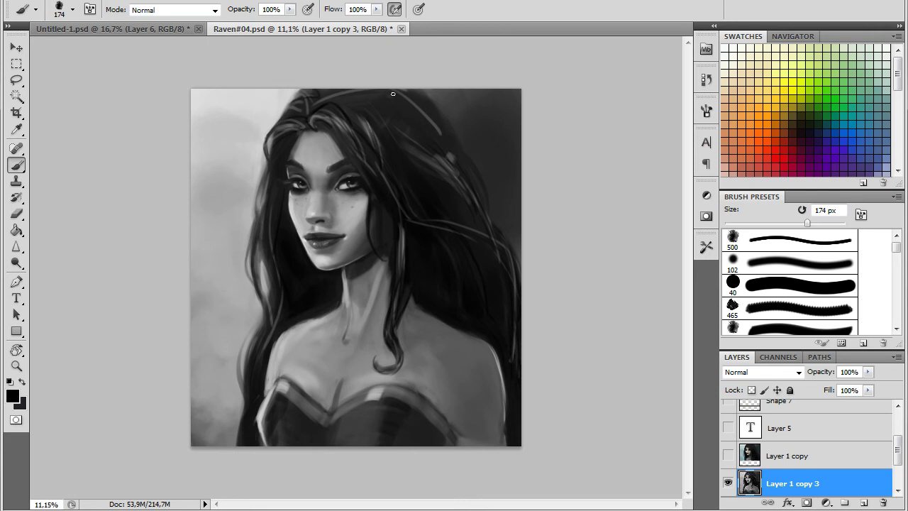
# Darken the light strands on the far side and along the face with a 360 px brush in black.
pyautogui.click(74, 11)
pyautogui.click(707, 110)
pyautogui.click(706, 111)
pyautogui.click(74, 11)
pyautogui.moveTo(120, 47); pyautogui.dragTo(139, 47)
pyautogui.moveTo(332, 114)
pyautogui.mouseDown()
pyautogui.moveTo(392, 129)
pyautogui.moveTo(486, 228)
pyautogui.mouseUp()
pyautogui.moveTo(400, 223); pyautogui.dragTo(401, 285)
pyautogui.moveTo(485, 234); pyautogui.dragTo(515, 347)
pyautogui.moveTo(272, 197); pyautogui.dragTo(277, 270)
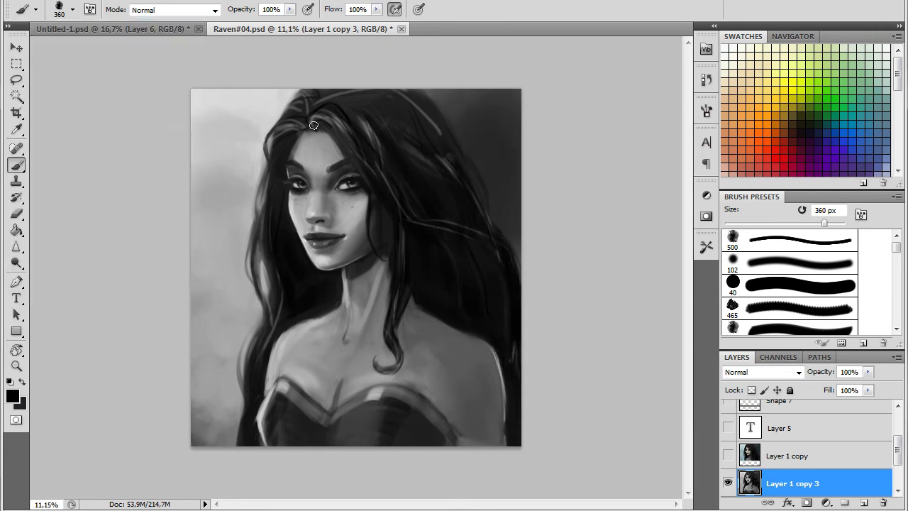
# Paint dark strokes over the crown and compare the result with the Layer 1 copy version.
pyautogui.moveTo(324, 115); pyautogui.dragTo(336, 126)
pyautogui.moveTo(348, 95); pyautogui.dragTo(406, 142)
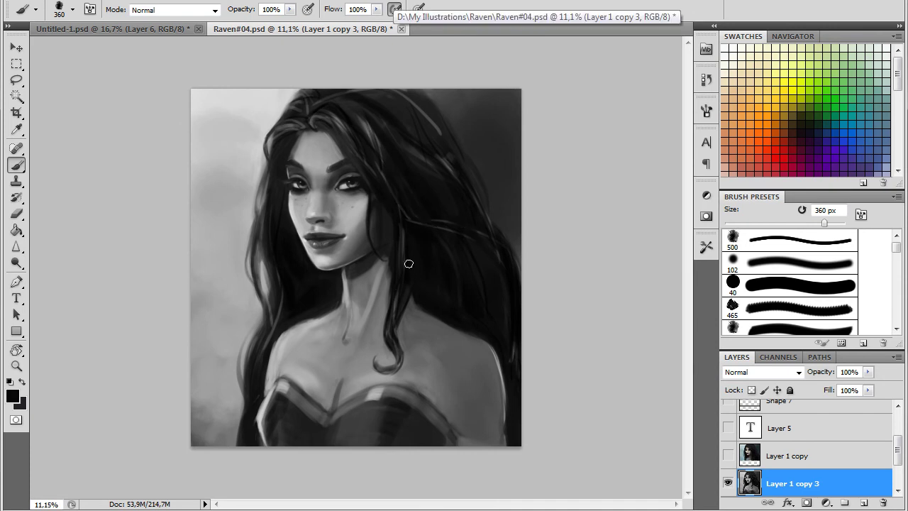
pyautogui.click(728, 456)
pyautogui.click(729, 456)
pyautogui.click(728, 456)
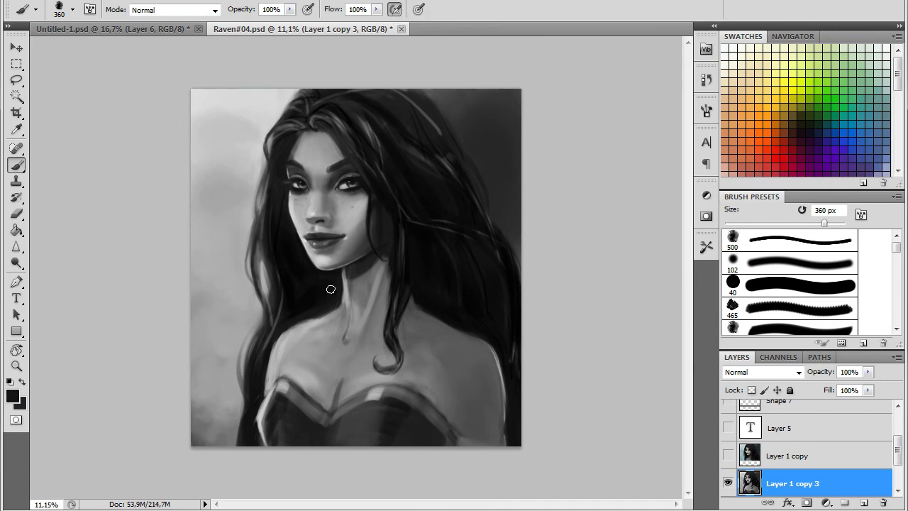
# Blend the skin above the far end of the top and on the upper arm with sampled greys and a 277 px brush.
pyautogui.keyDown('alt'); pyautogui.click(467, 371); pyautogui.keyUp('alt')
pyautogui.moveTo(427, 393)
pyautogui.mouseDown()
pyautogui.moveTo(435, 384)
pyautogui.moveTo(433, 395)
pyautogui.moveTo(448, 394)
pyautogui.mouseUp()
pyautogui.keyDown('alt'); pyautogui.click(428, 369); pyautogui.keyUp('alt')
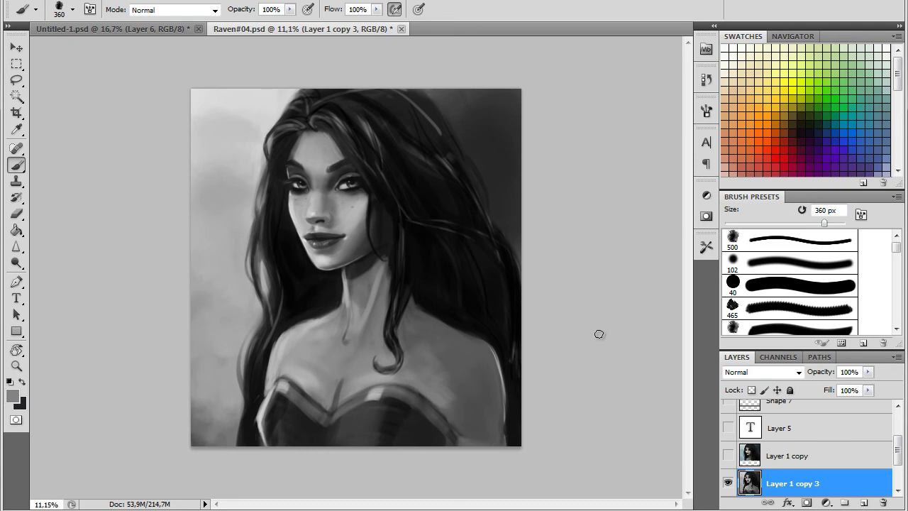
pyautogui.keyDown('alt'); pyautogui.click(456, 395); pyautogui.keyUp('alt')
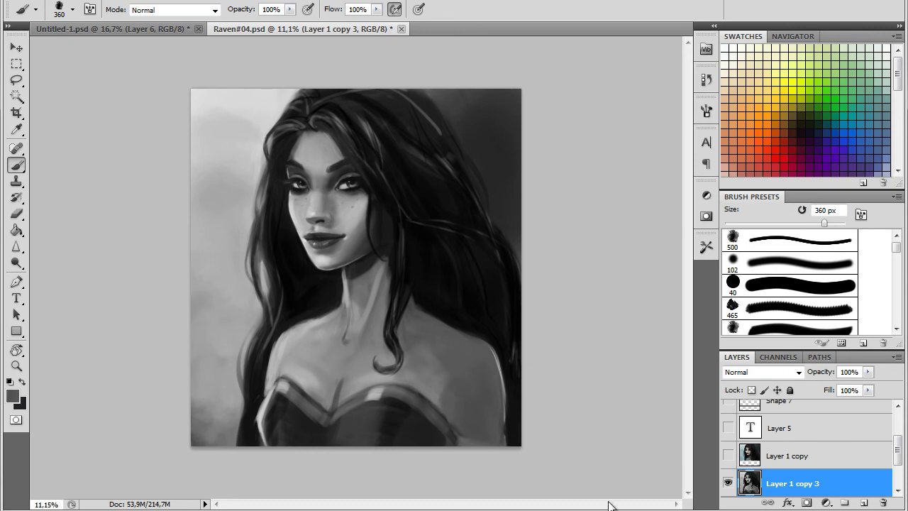
pyautogui.click(72, 10)
pyautogui.click(55, 103)
pyautogui.click(132, 49)
pyautogui.keyDown('alt'); pyautogui.click(411, 382); pyautogui.keyUp('alt')
pyautogui.moveTo(444, 361)
pyautogui.mouseDown()
pyautogui.moveTo(414, 377)
pyautogui.moveTo(458, 408)
pyautogui.mouseUp()
pyautogui.keyDown('alt'); pyautogui.click(483, 387); pyautogui.keyUp('alt')
# Refine the contour of the shoulder facing the light background with a 119 px brush and sampled skin tones.
pyautogui.keyDown('alt'); pyautogui.click(295, 336); pyautogui.keyUp('alt')
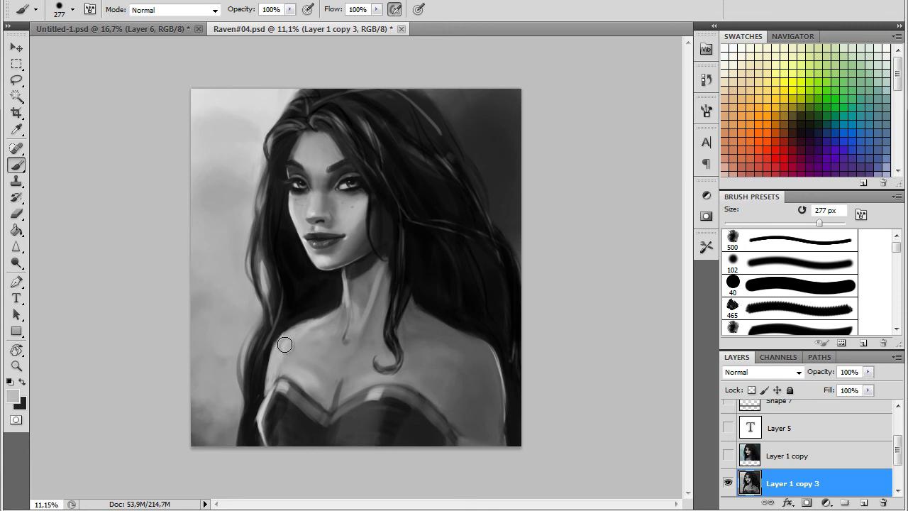
pyautogui.click(73, 10)
pyautogui.click(121, 103)
pyautogui.moveTo(92, 49); pyautogui.dragTo(98, 49)
pyautogui.click(289, 334)
pyautogui.keyDown('alt'); pyautogui.click(276, 391); pyautogui.keyUp('alt')
pyautogui.moveTo(276, 343)
pyautogui.mouseDown()
pyautogui.moveTo(268, 381)
pyautogui.moveTo(323, 319)
pyautogui.mouseUp()
pyautogui.keyDown('alt'); pyautogui.click(316, 314); pyautogui.keyUp('alt')
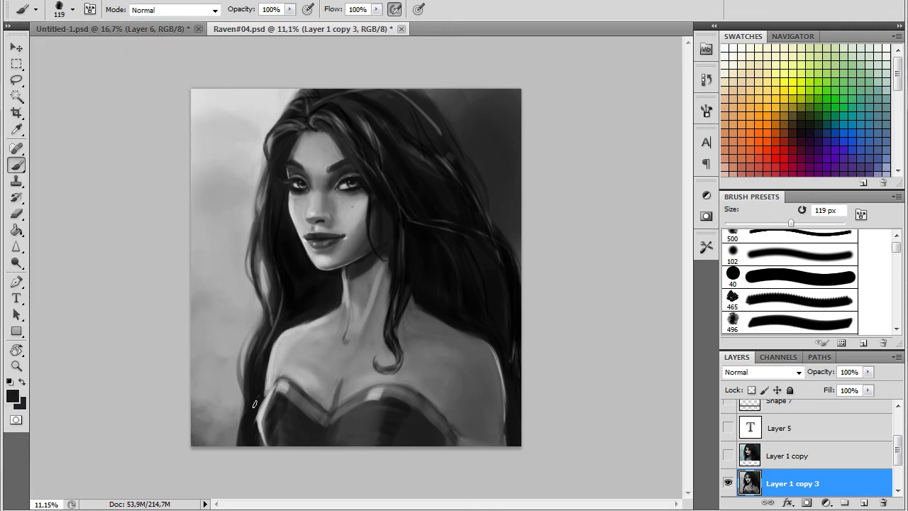
# Smooth the shading of the neck and throat with a 197 px brush and sampled greys.
pyautogui.keyDown('alt'); pyautogui.click(346, 284); pyautogui.keyUp('alt')
pyautogui.moveTo(343, 273); pyautogui.dragTo(357, 323)
pyautogui.keyDown('alt'); pyautogui.click(371, 295); pyautogui.keyUp('alt')
pyautogui.click(72, 10)
pyautogui.moveTo(89, 47); pyautogui.dragTo(96, 47)
pyautogui.click(374, 299)
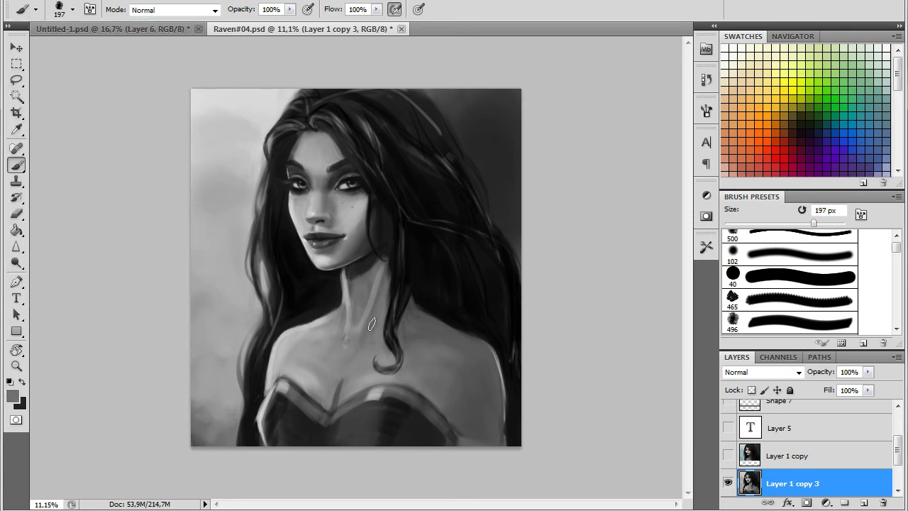
pyautogui.keyDown('alt'); pyautogui.click(360, 274); pyautogui.keyUp('alt')
pyautogui.moveTo(381, 300); pyautogui.dragTo(374, 330)
# Repaint the outer edge of the strapless top and add a thin light rim with a 72 px brush.
pyautogui.keyDown('alt'); pyautogui.click(298, 434); pyautogui.keyUp('alt')
pyautogui.moveTo(281, 407)
pyautogui.mouseDown()
pyautogui.moveTo(277, 430)
pyautogui.moveTo(261, 440)
pyautogui.mouseUp()
pyautogui.keyDown('alt'); pyautogui.click(257, 415); pyautogui.keyUp('alt')
pyautogui.keyDown('alt'); pyautogui.click(282, 354); pyautogui.keyUp('alt')
pyautogui.click(72, 10)
pyautogui.moveTo(97, 47); pyautogui.dragTo(83, 48)
pyautogui.click(266, 400)
pyautogui.keyDown('alt'); pyautogui.click(278, 402); pyautogui.keyUp('alt')
pyautogui.moveTo(268, 406); pyautogui.dragTo(268, 428)
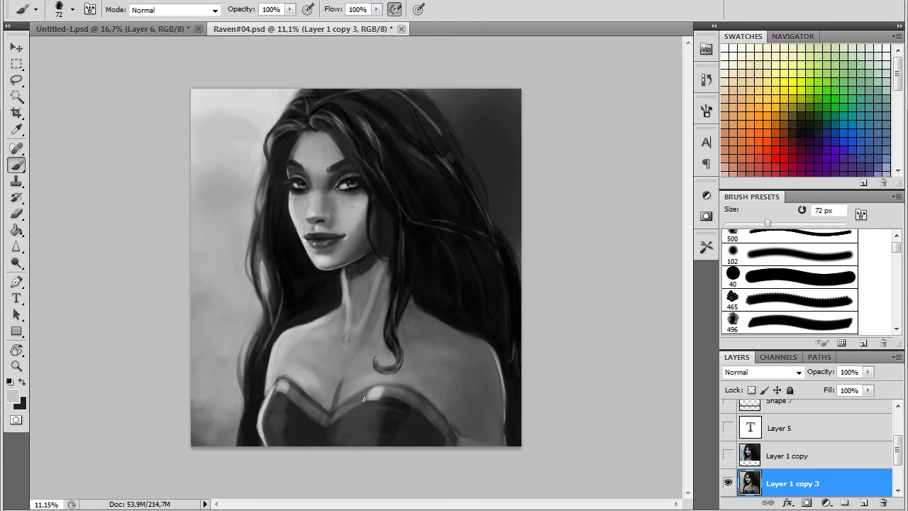
pyautogui.keyDown('alt'); pyautogui.click(386, 402); pyautogui.keyUp('alt')
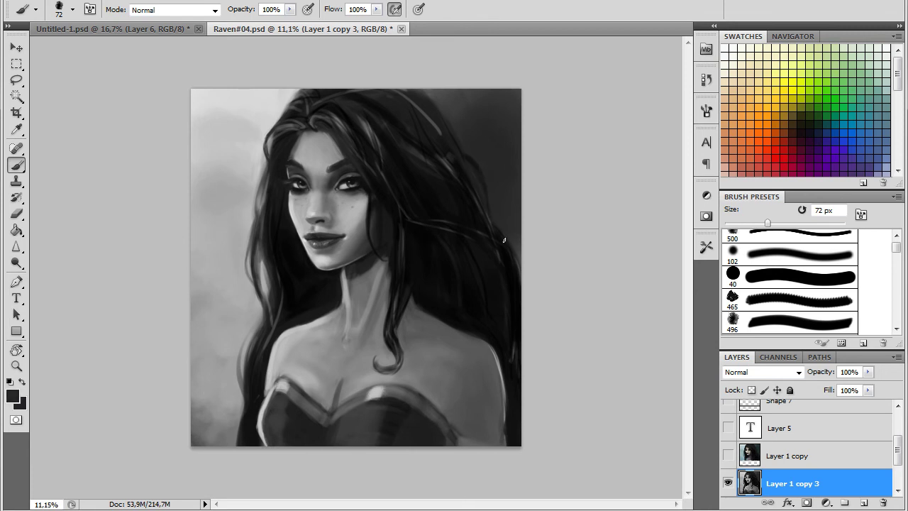
# Soften the far-side hair beside the neck using the Blur tool with a soft round 246 px brush.
pyautogui.rightClick(22, 170)
pyautogui.click(23, 180)
pyautogui.rightClick(22, 247)
pyautogui.click(28, 252)
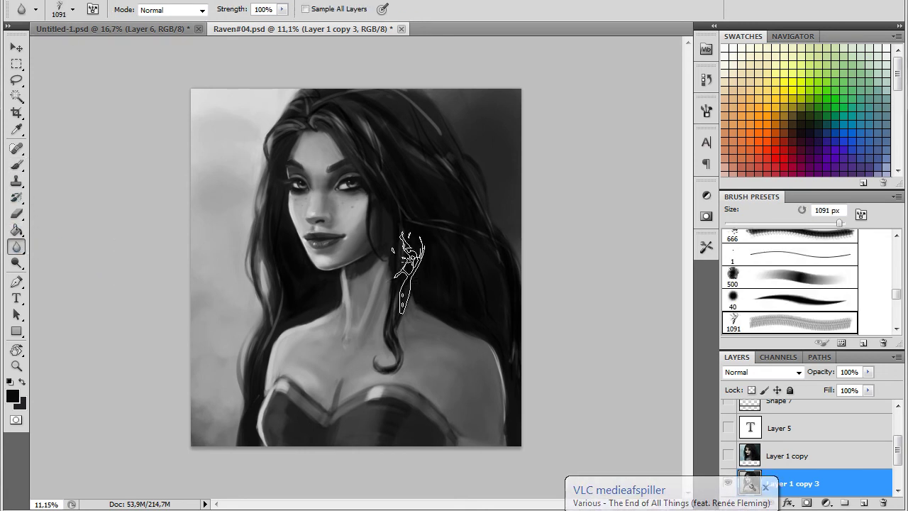
pyautogui.click(72, 9)
pyautogui.scroll(5, 93, 141)
pyautogui.click(54, 107)
pyautogui.moveTo(98, 48); pyautogui.dragTo(129, 48)
pyautogui.click(455, 268)
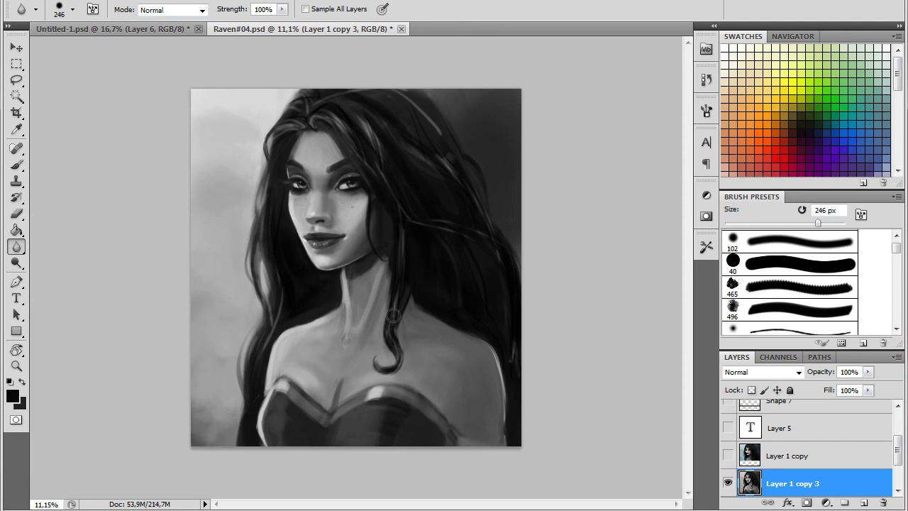
# Blur the outer hair and the edge of the top with the blur brush enlarged to 764 px.
pyautogui.click(73, 10)
pyautogui.click(513, 274)
pyautogui.moveTo(129, 49); pyautogui.dragTo(153, 48)
pyautogui.click(73, 10)
pyautogui.click(296, 388)
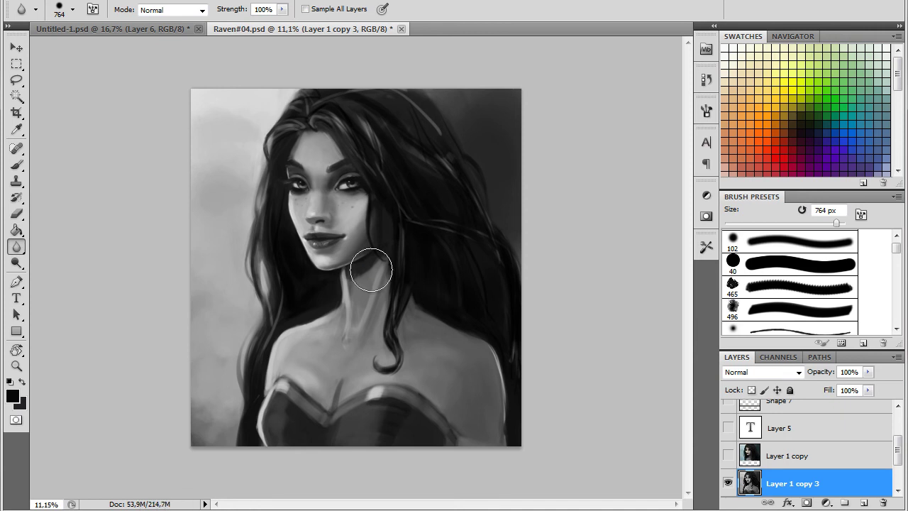
# Save the portrait as Raven#05.psd and open the tattoo drawing Untitled-1.psd from the My Illustrations folders.
pyautogui.click(44, 1)
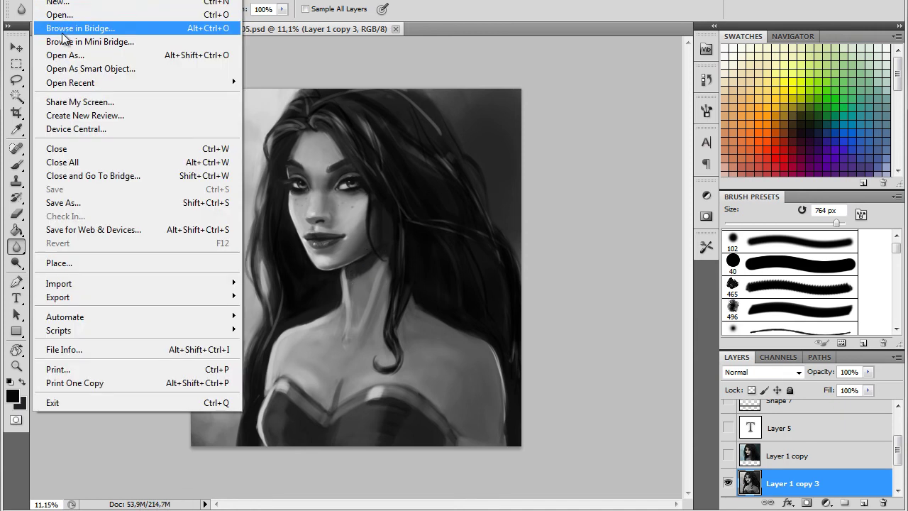
pyautogui.click(37, 10)
pyautogui.doubleClick(370, 227)
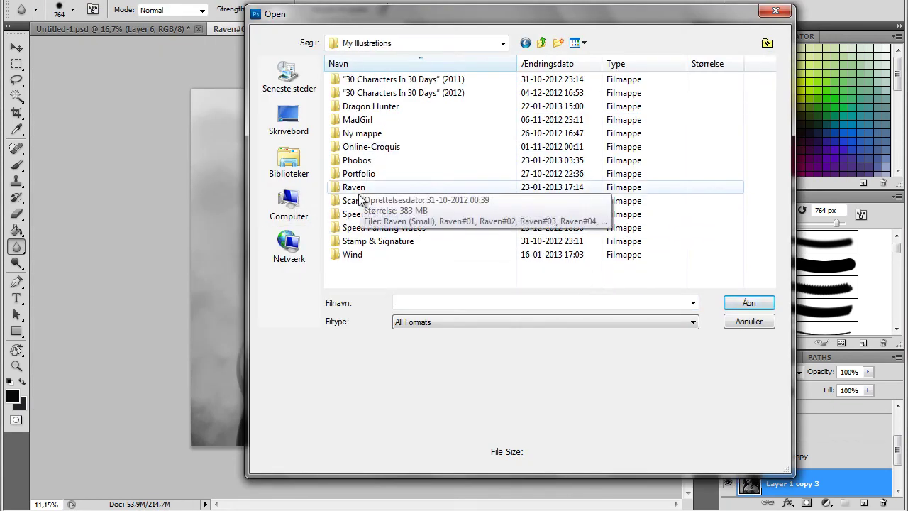
pyautogui.doubleClick(358, 254)
pyautogui.scroll(-1, 454, 212)
pyautogui.click(453, 156)
pyautogui.click(738, 300)
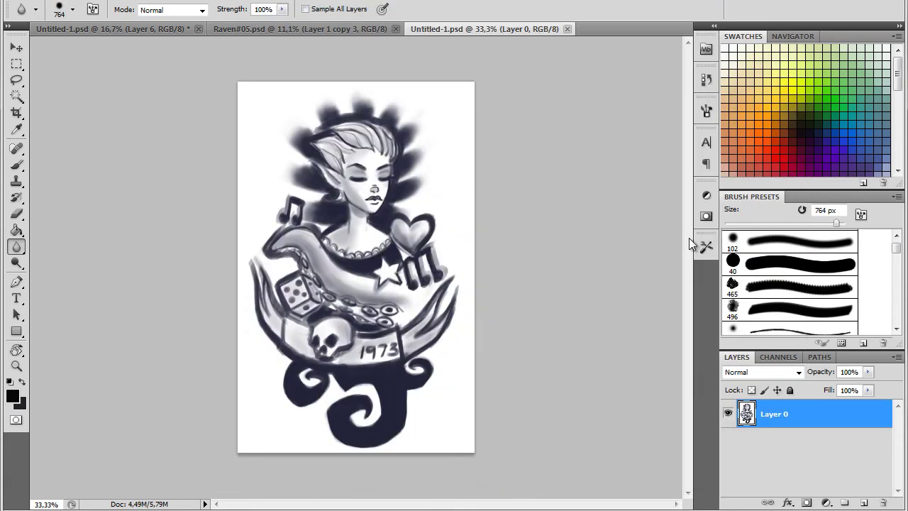
pyautogui.press('w')
pyautogui.click(517, 217)
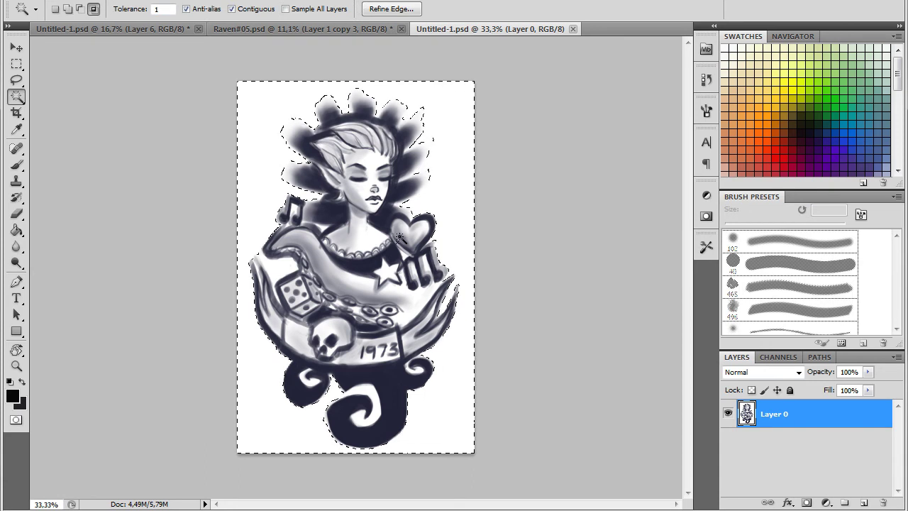
pyautogui.hotkey('ctrl', 'd')
# Select the white areas of the tattoo drawing by Color Range, delete them to transparency and clear the selection.
pyautogui.click(752, 390)
pyautogui.click(167, 0)
pyautogui.click(190, 108)
pyautogui.press('Return')
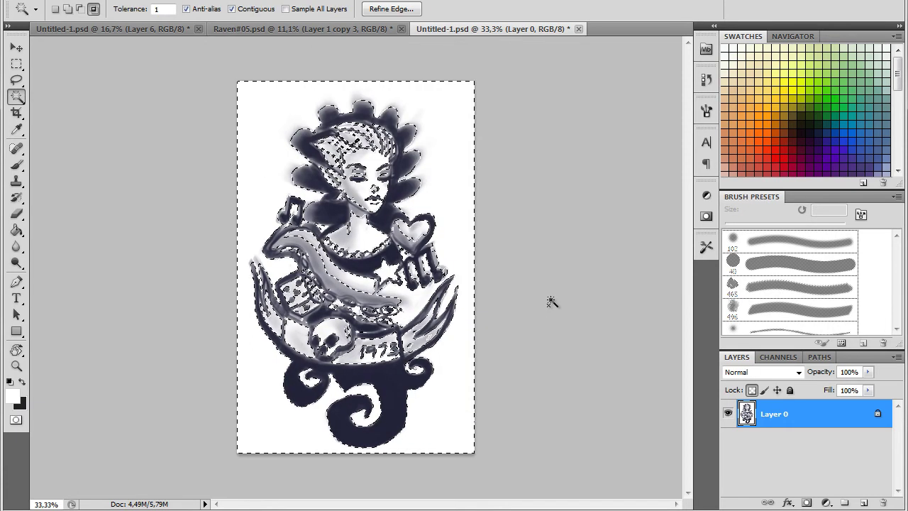
pyautogui.press('Delete')
pyautogui.hotkey('ctrl', 'd')
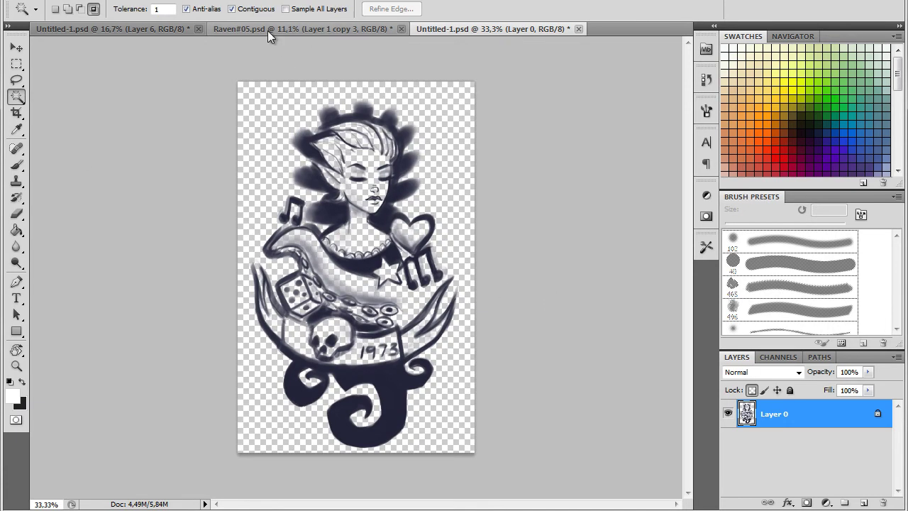
# Return to Raven#05.psd and add a new layer above the portrait with its blend mode set to Overlay.
pyautogui.click(287, 29)
pyautogui.click(864, 502)
pyautogui.click(762, 372)
pyautogui.click(745, 185)
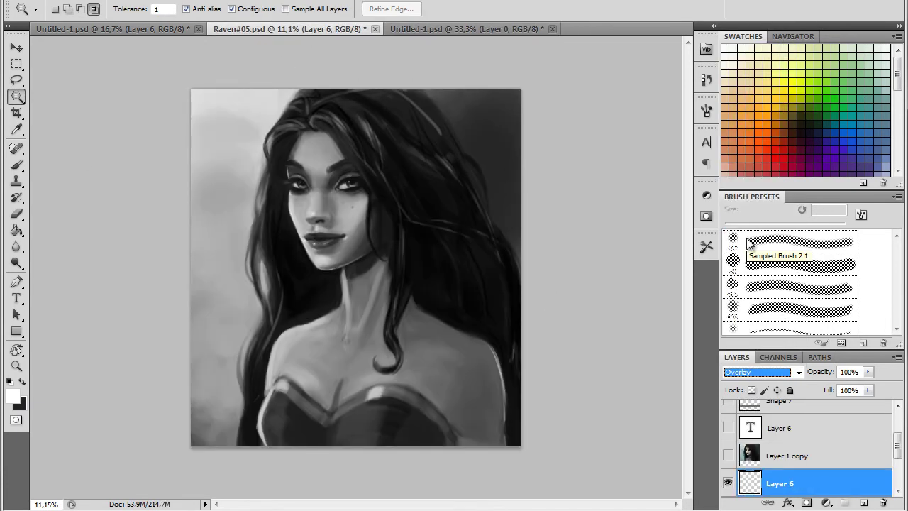
pyautogui.moveTo(898, 73)
pyautogui.mouseDown()
pyautogui.moveTo(898, 91)
pyautogui.moveTo(898, 70)
pyautogui.mouseUp()
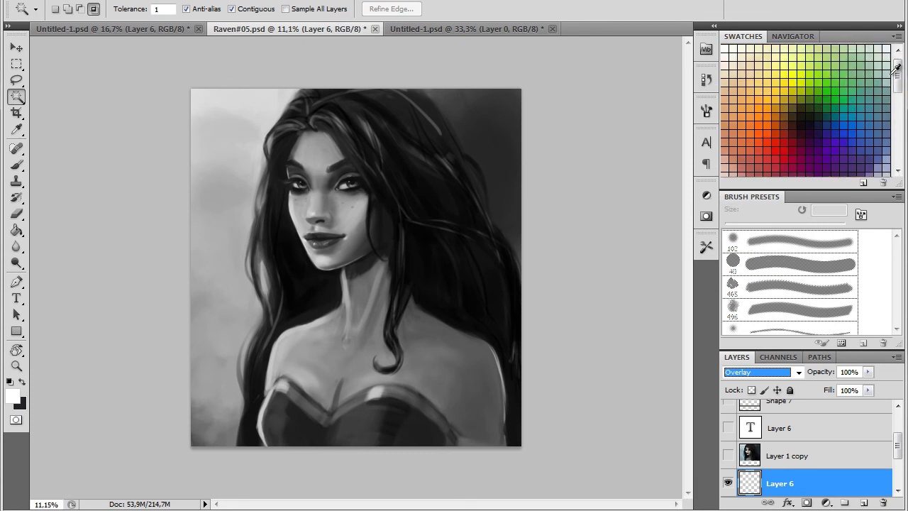
# Open the close-up photo of the green-eyed woman from Bridge and float it as a small reference window beside the portrait.
pyautogui.click(241, 509)
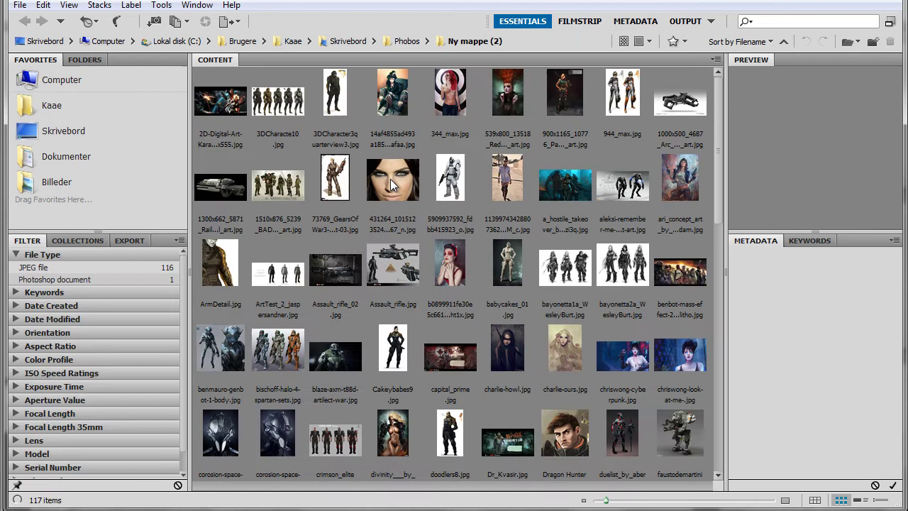
pyautogui.click(392, 181)
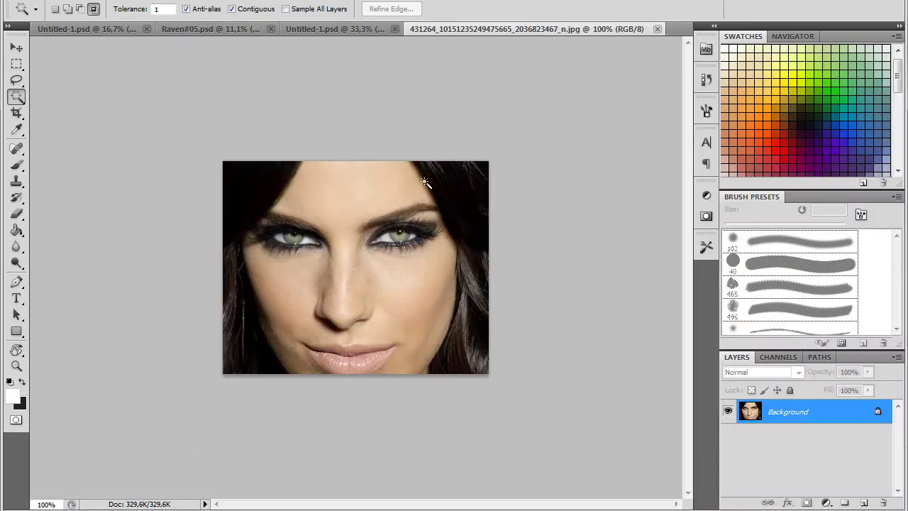
pyautogui.moveTo(521, 29)
pyautogui.mouseDown()
pyautogui.moveTo(186, 74)
pyautogui.moveTo(152, 62)
pyautogui.mouseUp()
pyautogui.moveTo(289, 294); pyautogui.dragTo(201, 284)
pyautogui.moveTo(128, 61); pyautogui.dragTo(150, 63)
pyautogui.moveTo(225, 287); pyautogui.dragTo(202, 285)
pyautogui.click(18, 366)
pyautogui.moveTo(140, 211); pyautogui.dragTo(122, 213)
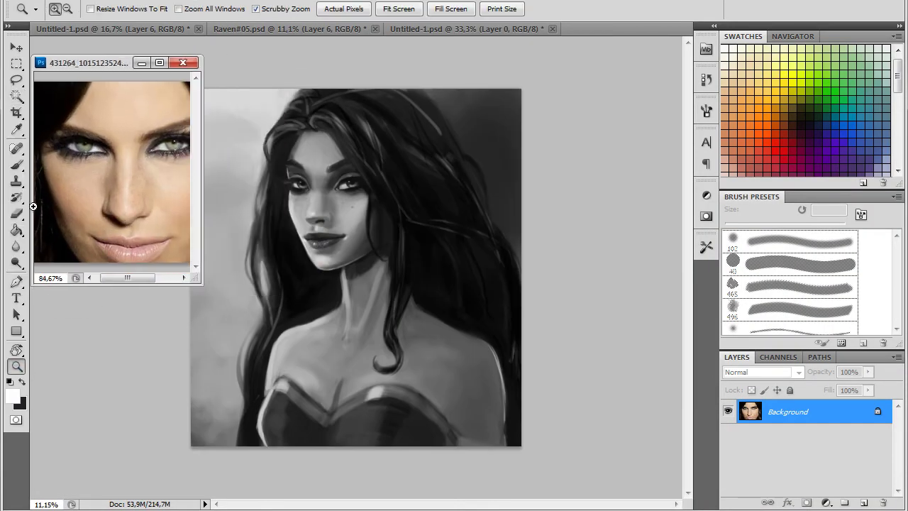
# Tint the face on the Overlay layer with a skin tone sampled from the photo's forehead, using a soft round brush.
pyautogui.press('b')
pyautogui.keyDown('alt'); pyautogui.click(136, 120); pyautogui.keyUp('alt')
pyautogui.click(72, 10)
pyautogui.click(54, 106)
pyautogui.click(308, 155)
pyautogui.click(72, 10)
pyautogui.moveTo(91, 47); pyautogui.dragTo(146, 47)
pyautogui.moveTo(317, 145); pyautogui.dragTo(321, 237)
# Spread the skin tone over the far cheek, neck, shoulders and chest, and set the brush size to 715 px.
pyautogui.click(72, 9)
pyautogui.click(136, 54)
pyautogui.moveTo(360, 170)
pyautogui.mouseDown()
pyautogui.moveTo(336, 146)
pyautogui.moveTo(296, 233)
pyautogui.moveTo(350, 220)
pyautogui.mouseUp()
pyautogui.moveTo(351, 283)
pyautogui.mouseDown()
pyautogui.moveTo(381, 296)
pyautogui.moveTo(317, 336)
pyautogui.moveTo(342, 388)
pyautogui.moveTo(469, 414)
pyautogui.moveTo(440, 355)
pyautogui.moveTo(464, 379)
pyautogui.moveTo(340, 334)
pyautogui.moveTo(489, 388)
pyautogui.mouseUp()
pyautogui.click(72, 9)
pyautogui.click(145, 55)
# Sample the green iris in the reference photo and adjust it to a stronger yellow-green in the colour picker.
pyautogui.keyDown('alt'); pyautogui.click(179, 127); pyautogui.keyUp('alt')
pyautogui.click(72, 9)
pyautogui.click(312, 29)
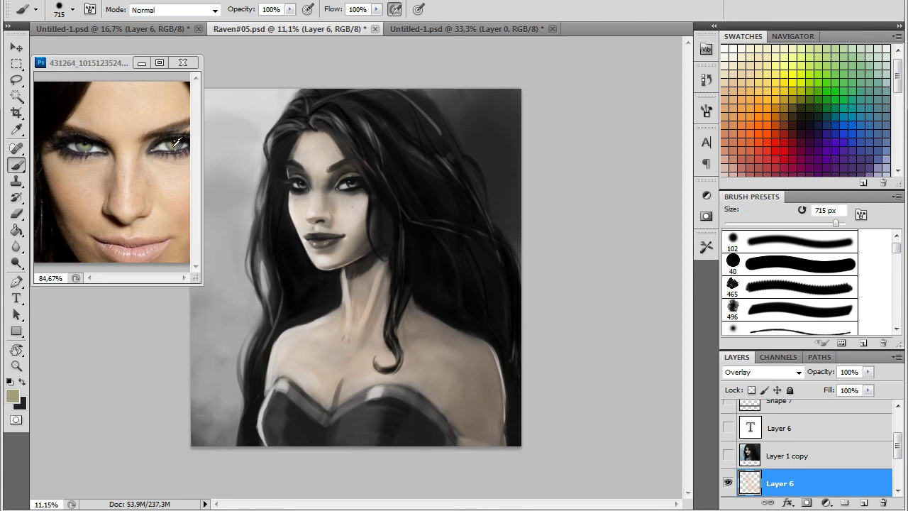
pyautogui.keyDown('alt'); pyautogui.click(175, 146); pyautogui.keyUp('alt')
pyautogui.click(13, 396)
pyautogui.click(351, 164)
pyautogui.press('Return')
# Tint both irises yellow-green on the Overlay layer with a 30 px brush, resampling the reference photo's iris colour.
pyautogui.press('z')
pyautogui.moveTo(356, 203); pyautogui.dragTo(441, 216)
pyautogui.moveTo(479, 504); pyautogui.dragTo(419, 499)
pyautogui.click(17, 165)
pyautogui.click(72, 9)
pyautogui.moveTo(106, 50); pyautogui.dragTo(44, 49)
pyautogui.click(340, 29)
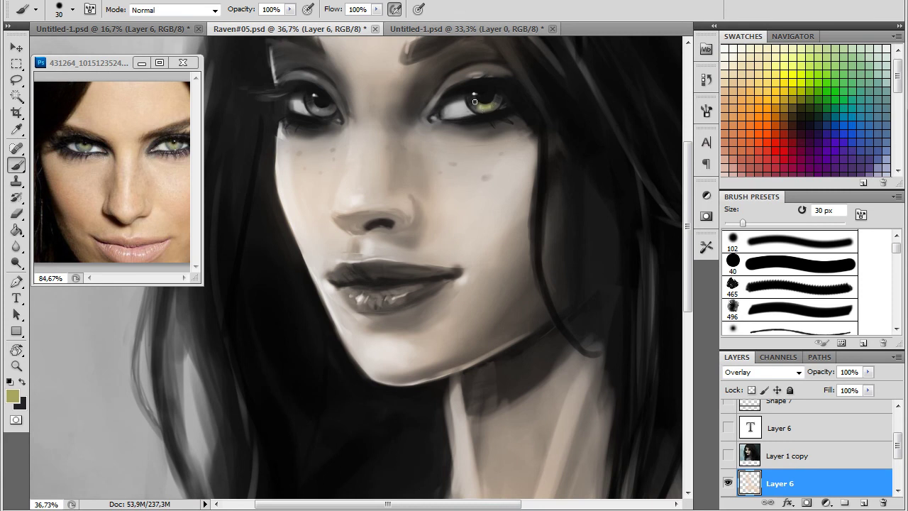
pyautogui.keyDown('alt'); pyautogui.click(186, 140); pyautogui.keyUp('alt')
pyautogui.click(13, 396)
pyautogui.click(296, 217)
pyautogui.click(597, 95)
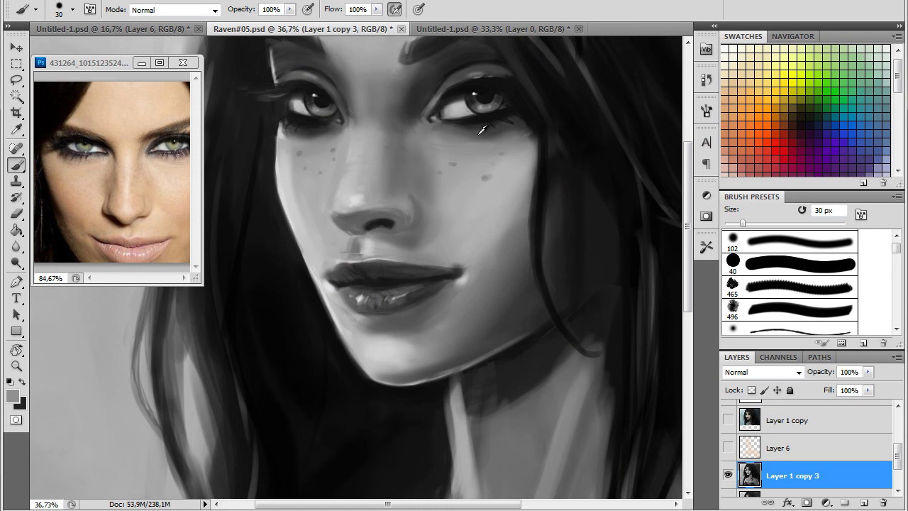
# Soften the shading around the right eye on the greyscale layer with sampled greys, and set the brush size to 28 px.
pyautogui.keyDown('alt'); pyautogui.click(480, 132); pyautogui.keyUp('alt')
pyautogui.click(72, 10)
pyautogui.moveTo(44, 47); pyautogui.dragTo(65, 48)
pyautogui.click(520, 122)
pyautogui.keyDown('alt'); pyautogui.click(468, 156); pyautogui.keyUp('alt')
pyautogui.click(72, 10)
pyautogui.click(122, 105)
pyautogui.click(71, 47)
pyautogui.hotkey('shift', ',')
pyautogui.press('Return')
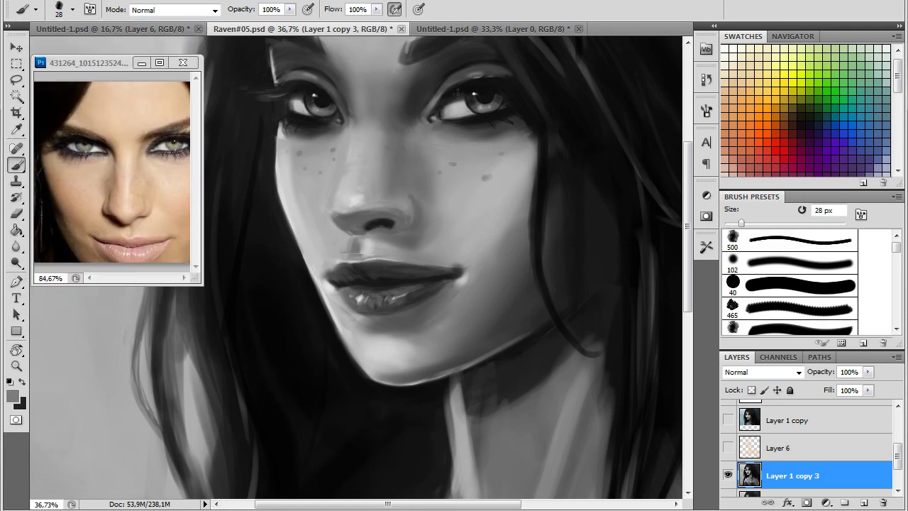
# Paint freckles across the nose and cheeks, and smooth the tones around the lower lip and jaw with a 40 px brush.
pyautogui.keyDown('alt'); pyautogui.click(421, 114); pyautogui.keyUp('alt')
pyautogui.keyDown('alt'); pyautogui.click(498, 166); pyautogui.keyUp('alt')
pyautogui.press(']')
pyautogui.keyDown('alt'); pyautogui.click(361, 319); pyautogui.keyUp('alt')
pyautogui.moveTo(360, 319); pyautogui.dragTo(378, 321)
pyautogui.keyDown('alt'); pyautogui.click(378, 323); pyautogui.keyUp('alt')
pyautogui.keyDown('alt'); pyautogui.click(459, 298); pyautogui.keyUp('alt')
pyautogui.keyDown('alt'); pyautogui.click(379, 327); pyautogui.keyUp('alt')
pyautogui.keyDown('alt'); pyautogui.click(461, 291); pyautogui.keyUp('alt')
pyautogui.keyDown('alt'); pyautogui.click(545, 315); pyautogui.keyUp('alt')
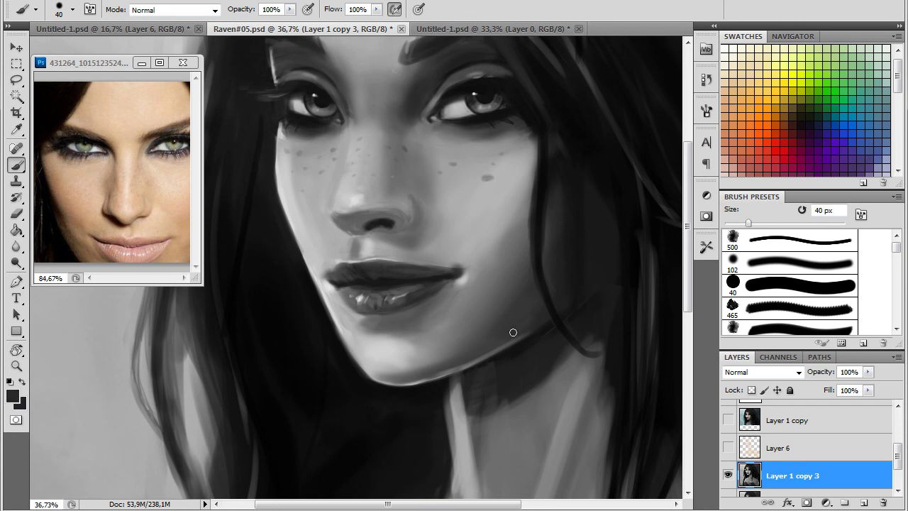
# Refine the mouth corner and the underside of the nose with sampled greys, reducing the brush to 21 px.
pyautogui.keyDown('alt'); pyautogui.click(465, 277); pyautogui.keyUp('alt')
pyautogui.keyDown('alt'); pyautogui.click(456, 267); pyautogui.keyUp('alt')
pyautogui.moveTo(456, 268); pyautogui.dragTo(462, 268)
pyautogui.keyDown('alt'); pyautogui.click(464, 261); pyautogui.keyUp('alt')
pyautogui.keyDown('alt'); pyautogui.click(377, 217); pyautogui.keyUp('alt')
pyautogui.keyDown('alt'); pyautogui.click(397, 271); pyautogui.keyUp('alt')
pyautogui.click(73, 10)
pyautogui.click(44, 49)
pyautogui.moveTo(359, 225); pyautogui.dragTo(377, 215)
pyautogui.keyDown('alt'); pyautogui.click(395, 207); pyautogui.keyUp('alt')
pyautogui.keyDown('alt'); pyautogui.click(348, 221); pyautogui.keyUp('alt')
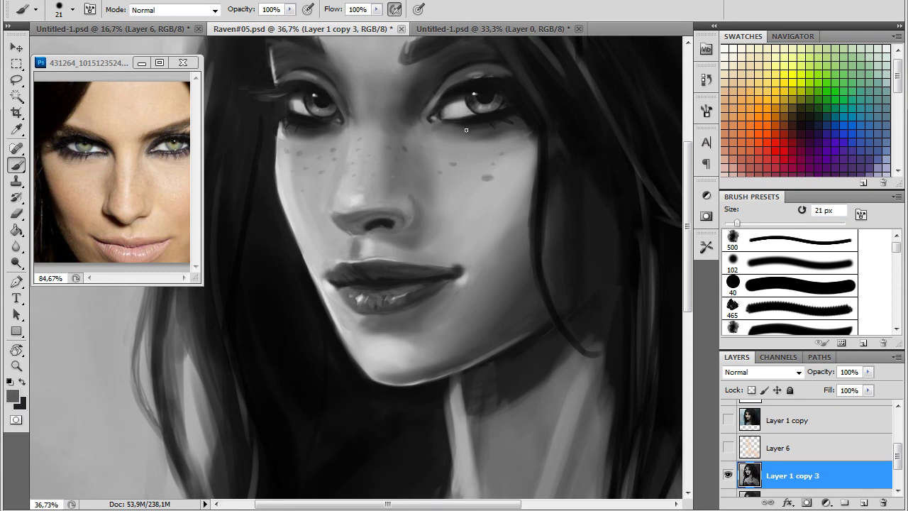
pyautogui.keyDown('alt'); pyautogui.click(273, 148); pyautogui.keyUp('alt')
# Show colour Layer 6 again, sample the dark hair in the reference photo and adjust it to a dark maroon.
pyautogui.click(728, 447)
pyautogui.press('z')
pyautogui.moveTo(433, 327)
pyautogui.mouseDown()
pyautogui.moveTo(338, 330)
pyautogui.moveTo(337, 386)
pyautogui.mouseUp()
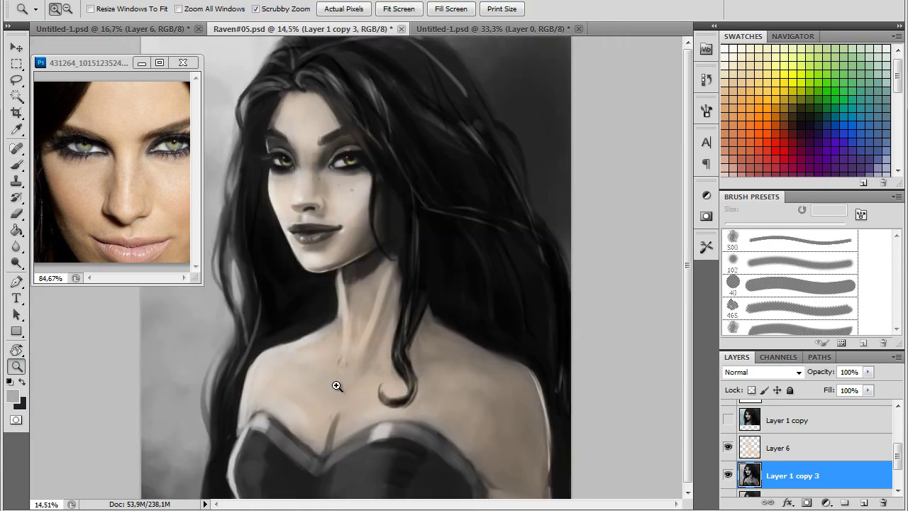
pyautogui.click(67, 66)
pyautogui.press('b')
pyautogui.keyDown('alt'); pyautogui.click(47, 121); pyautogui.keyUp('alt')
pyautogui.click(12, 395)
pyautogui.moveTo(427, 260)
pyautogui.mouseDown()
pyautogui.moveTo(438, 273)
pyautogui.moveTo(432, 264)
pyautogui.mouseUp()
pyautogui.click(597, 95)
pyautogui.click(17, 399)
pyautogui.click(470, 122)
pyautogui.click(596, 95)
# Tint the hair dark maroon on Layer 6 with a large 504 px soft brush.
pyautogui.click(72, 10)
pyautogui.click(85, 48)
pyautogui.click(110, 49)
pyautogui.click(490, 421)
pyautogui.click(490, 421)
pyautogui.click(788, 456)
pyautogui.click(72, 10)
pyautogui.click(146, 48)
pyautogui.click(367, 74)
pyautogui.moveTo(273, 70)
pyautogui.mouseDown()
pyautogui.moveTo(235, 360)
pyautogui.moveTo(206, 436)
pyautogui.mouseUp()
pyautogui.moveTo(284, 70); pyautogui.dragTo(255, 94)
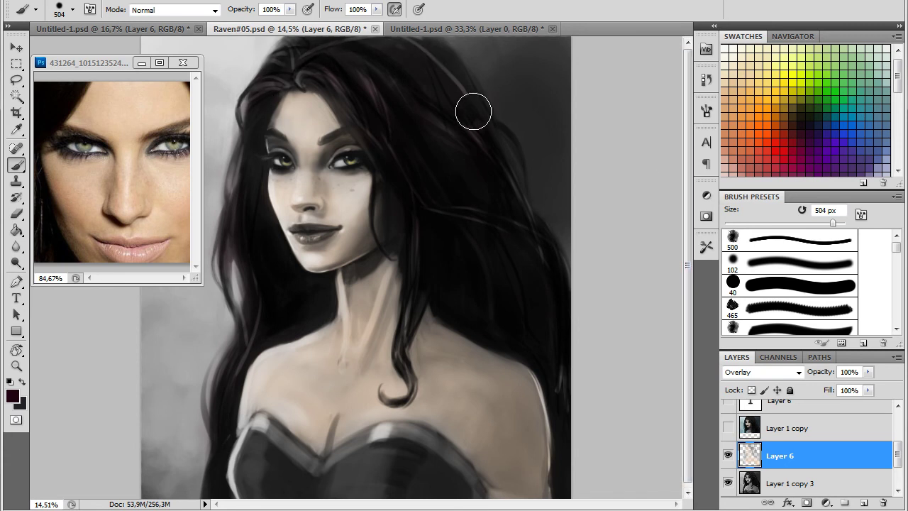
# Tint the curl over the chest and the outer left hair strands maroon with a 101 px brush.
pyautogui.click(72, 10)
pyautogui.click(91, 48)
pyautogui.moveTo(416, 293)
pyautogui.mouseDown()
pyautogui.moveTo(406, 379)
pyautogui.moveTo(383, 406)
pyautogui.mouseUp()
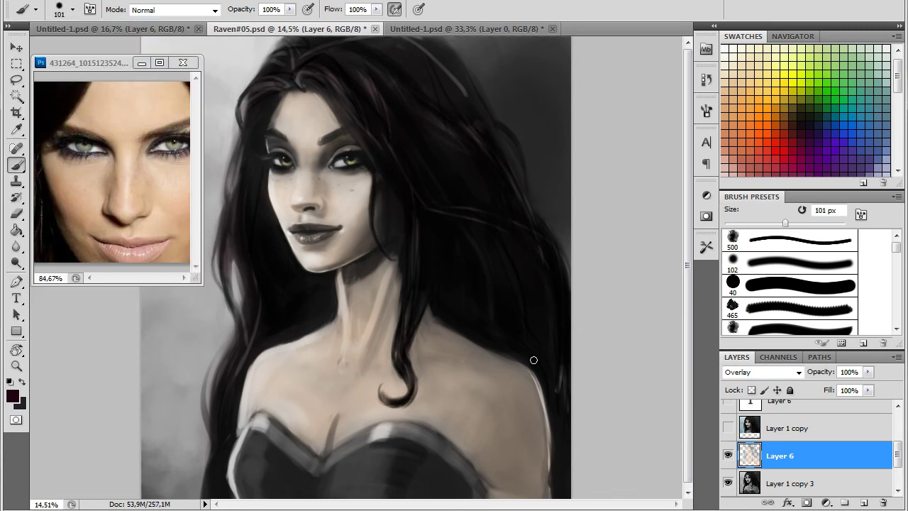
pyautogui.moveTo(243, 147); pyautogui.dragTo(223, 220)
pyautogui.moveTo(229, 257); pyautogui.dragTo(238, 321)
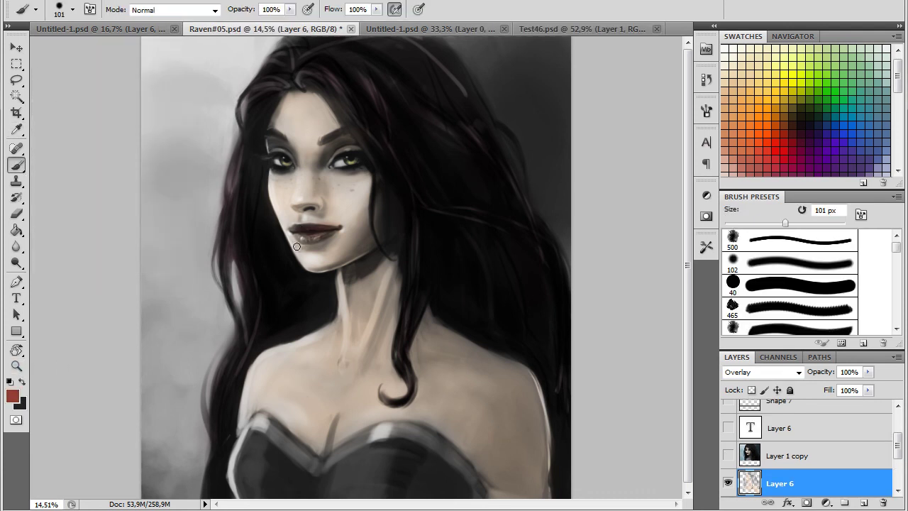
# Tint the lips red on Layer 6, and compare the whole portrait with the older Layer 1 copy version.
pyautogui.moveTo(335, 227)
pyautogui.mouseDown()
pyautogui.moveTo(310, 233)
pyautogui.moveTo(353, 262)
pyautogui.mouseUp()
pyautogui.moveTo(330, 204)
pyautogui.mouseDown()
pyautogui.moveTo(267, 210)
pyautogui.moveTo(312, 213)
pyautogui.moveTo(290, 210)
pyautogui.mouseUp()
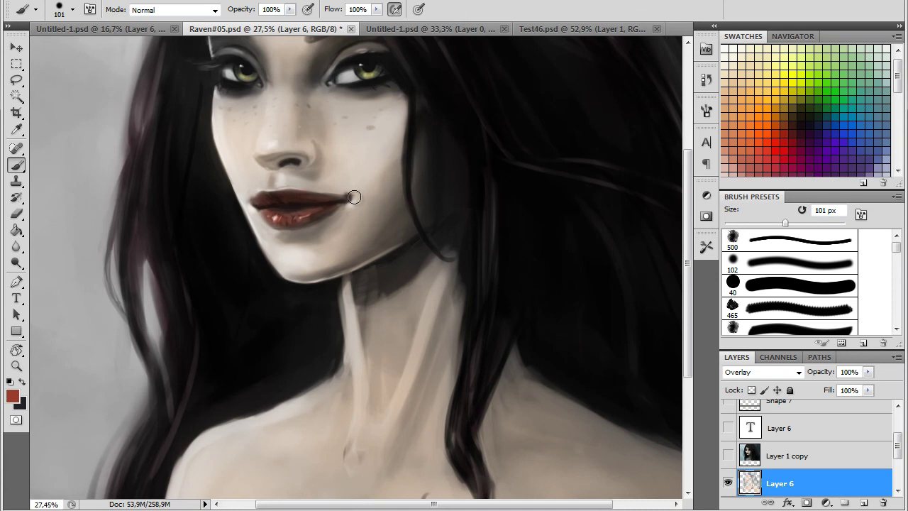
pyautogui.click(17, 366)
pyautogui.moveTo(295, 383); pyautogui.dragTo(262, 385)
pyautogui.click(729, 458)
pyautogui.click(729, 459)
pyautogui.click(729, 459)
pyautogui.click(729, 459)
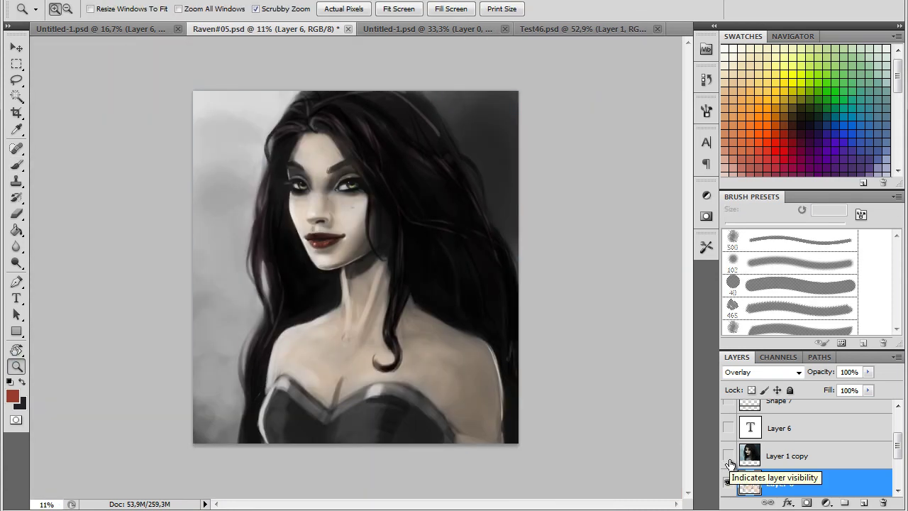
# Compare Overlay and Soft Light blending on Layer 6, keep Soft Light, and choose a very dark blue brush colour.
pyautogui.click(762, 372)
pyautogui.click(763, 188)
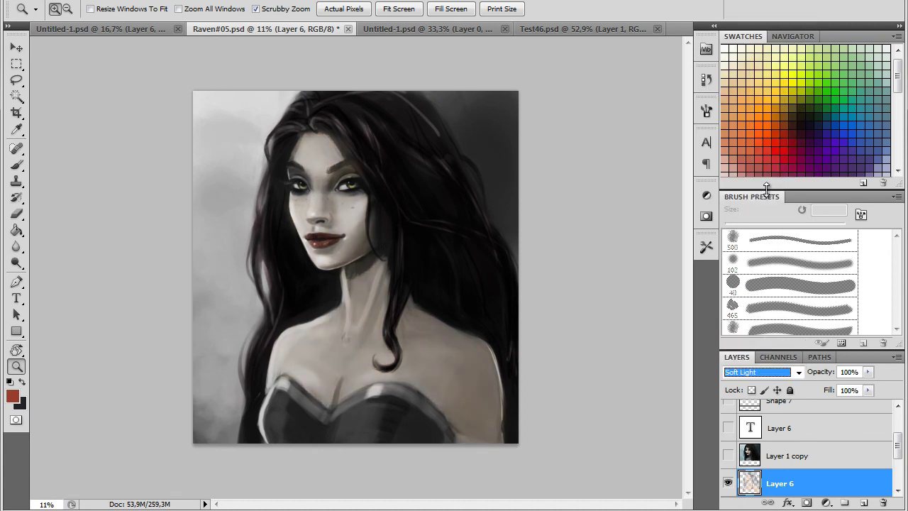
pyautogui.click(762, 372)
pyautogui.click(759, 179)
pyautogui.click(794, 372)
pyautogui.click(787, 188)
pyautogui.click(827, 124)
pyautogui.press('b')
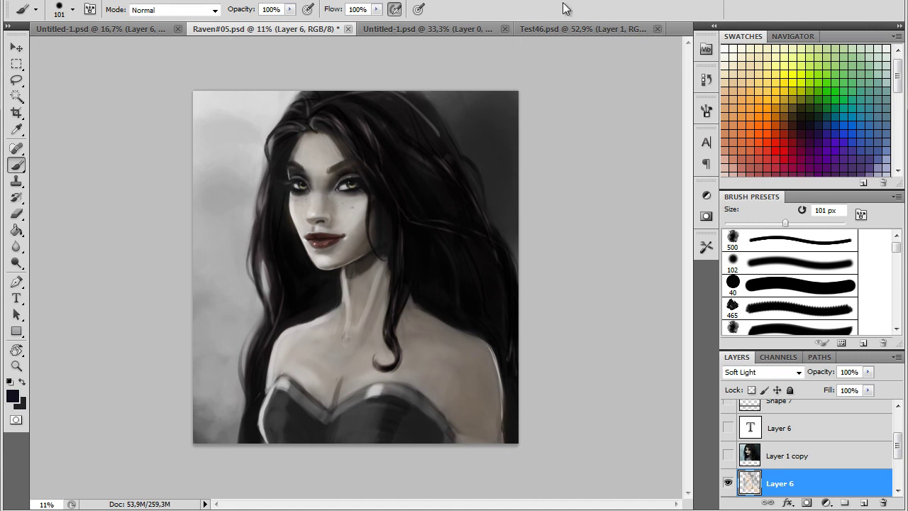
# Copy the tattoo drawing from the other Untitled-1.psd document into Raven#05.psd and place it over the right upper arm.
pyautogui.click(454, 28)
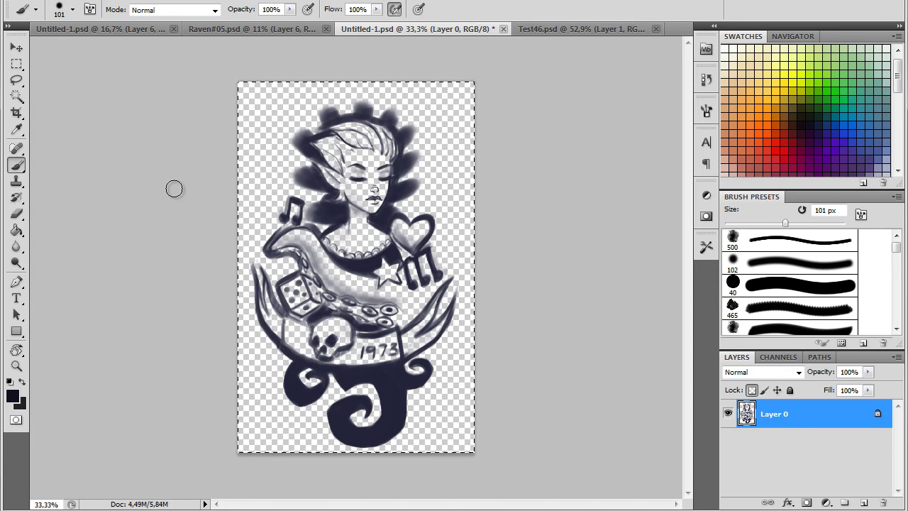
pyautogui.click(272, 29)
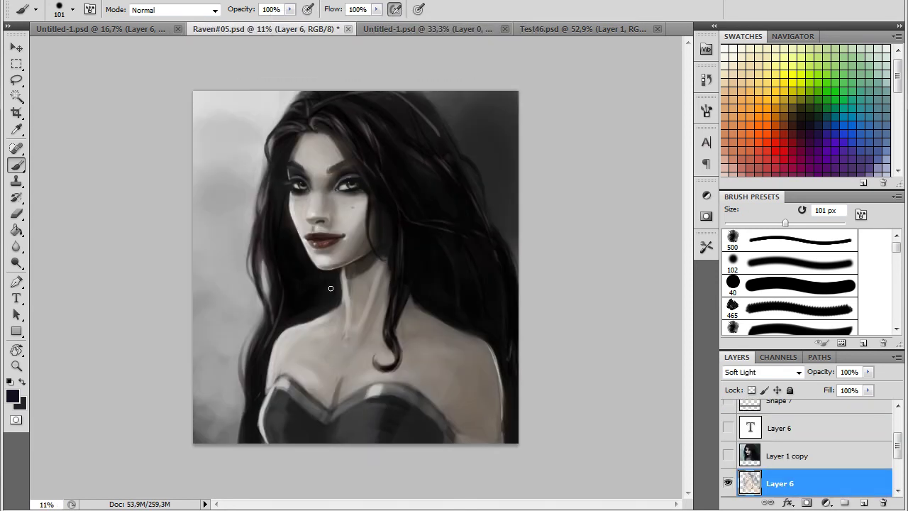
pyautogui.hotkey('ctrl', 'v')
pyautogui.press('v')
pyautogui.moveTo(352, 288); pyautogui.dragTo(467, 404)
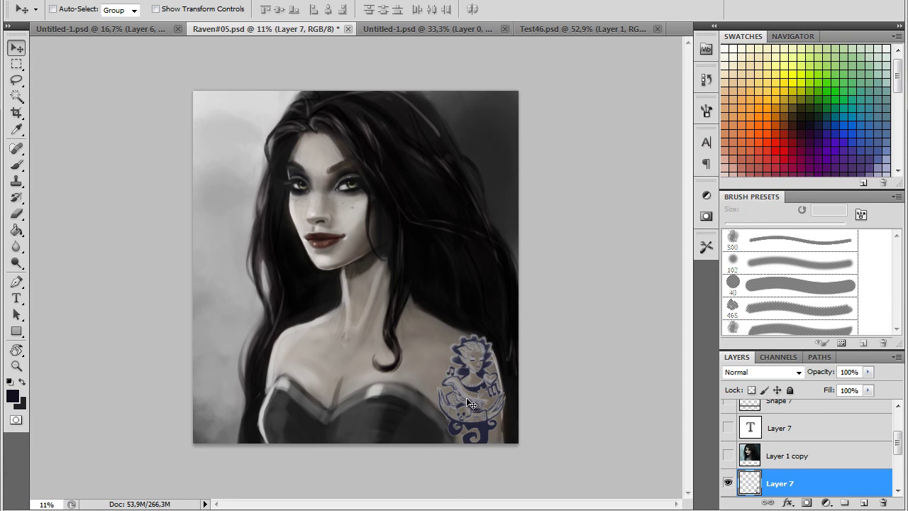
# Scale the tattoo to about 77%, rotate it about -15°, and warp it to follow the curve of the upper arm.
pyautogui.hotkey('ctrl', 't')
pyautogui.moveTo(514, 464); pyautogui.dragTo(492, 426)
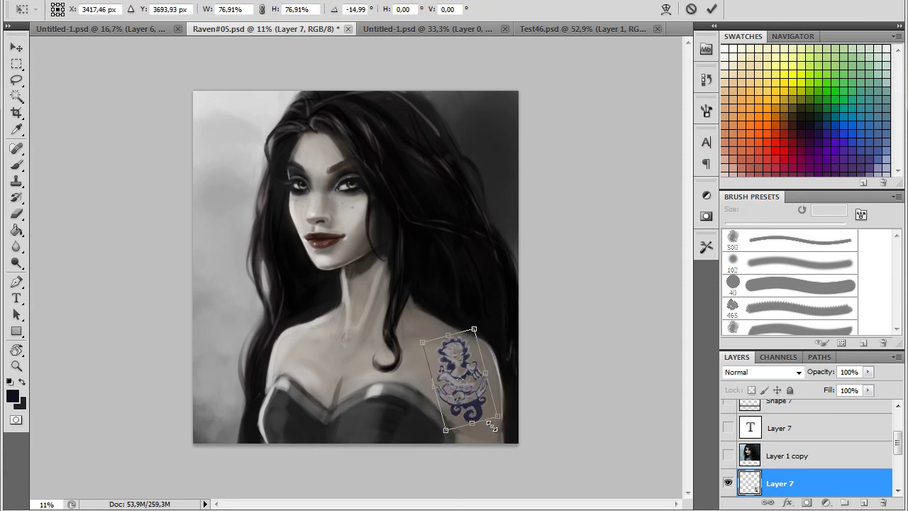
pyautogui.rightClick(490, 397)
pyautogui.click(535, 287)
pyautogui.moveTo(485, 387); pyautogui.dragTo(503, 413)
pyautogui.moveTo(445, 368); pyautogui.dragTo(451, 368)
pyautogui.moveTo(456, 408); pyautogui.dragTo(466, 429)
pyautogui.click(16, 81)
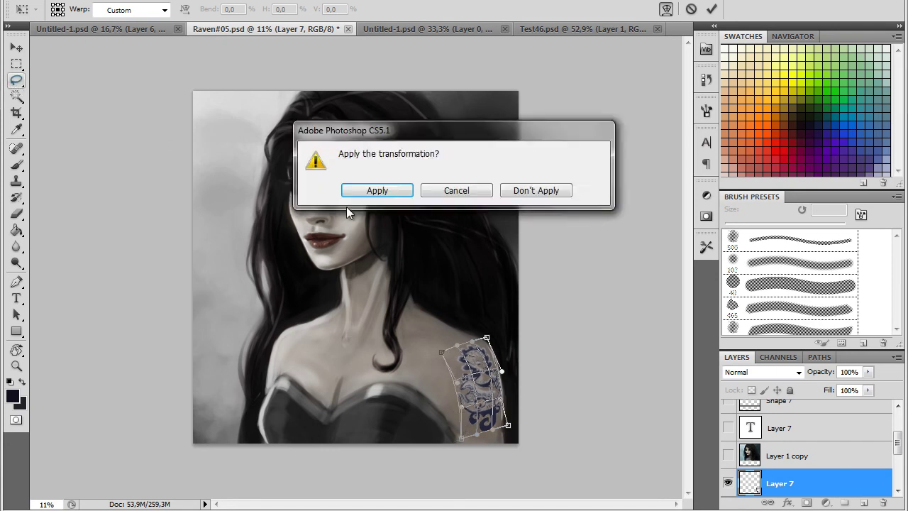
pyautogui.press('Return')
# Set the tattoo layer's opacity to 62% and its blending mode to Overlay.
pyautogui.moveTo(849, 386); pyautogui.dragTo(840, 384)
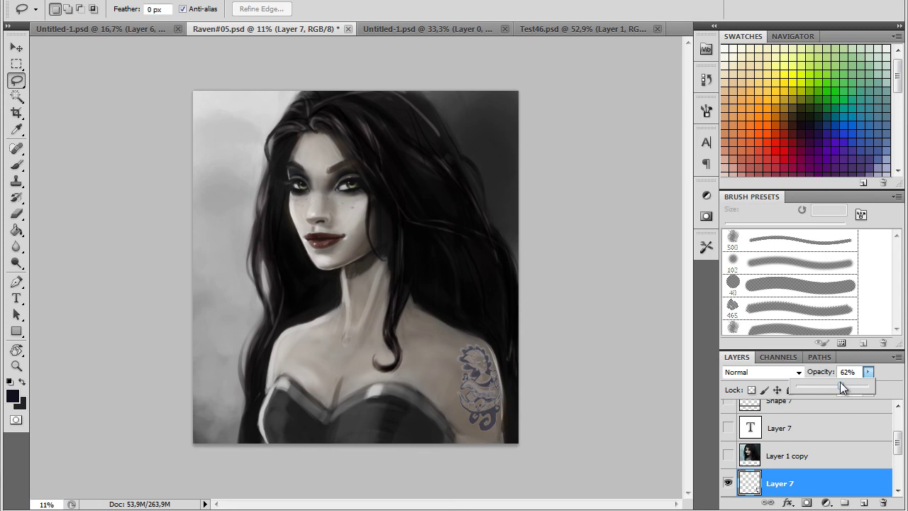
pyautogui.click(433, 29)
pyautogui.click(281, 27)
pyautogui.click(16, 365)
pyautogui.click(478, 426)
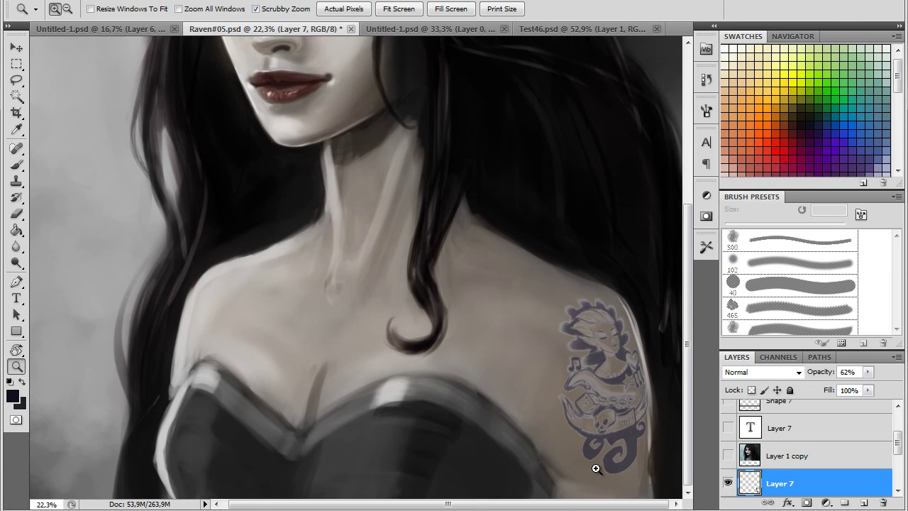
pyautogui.click(798, 373)
pyautogui.click(768, 180)
pyautogui.moveTo(500, 458); pyautogui.dragTo(445, 495)
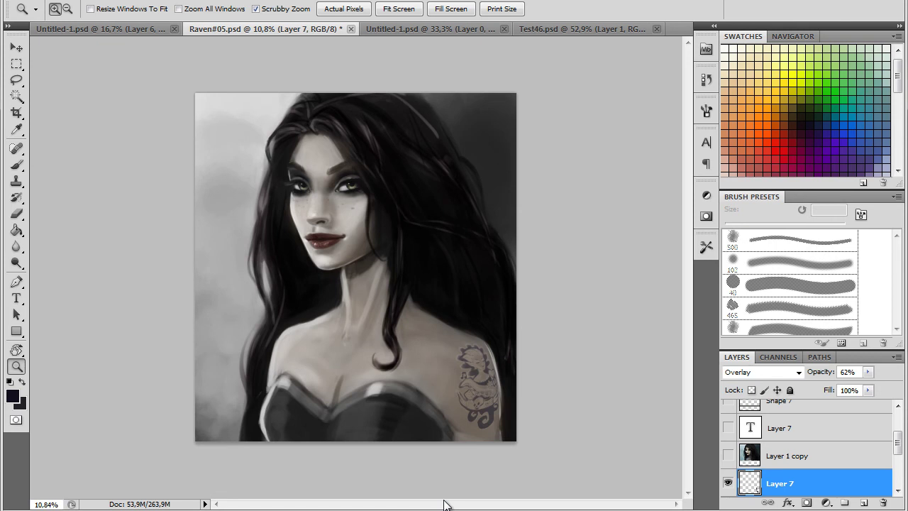
# Darken the lower left background on a new layer beneath Layer 6, using a 771 px textured brush and sampled dark greys.
pyautogui.click(16, 165)
pyautogui.click(73, 10)
pyautogui.click(32, 124)
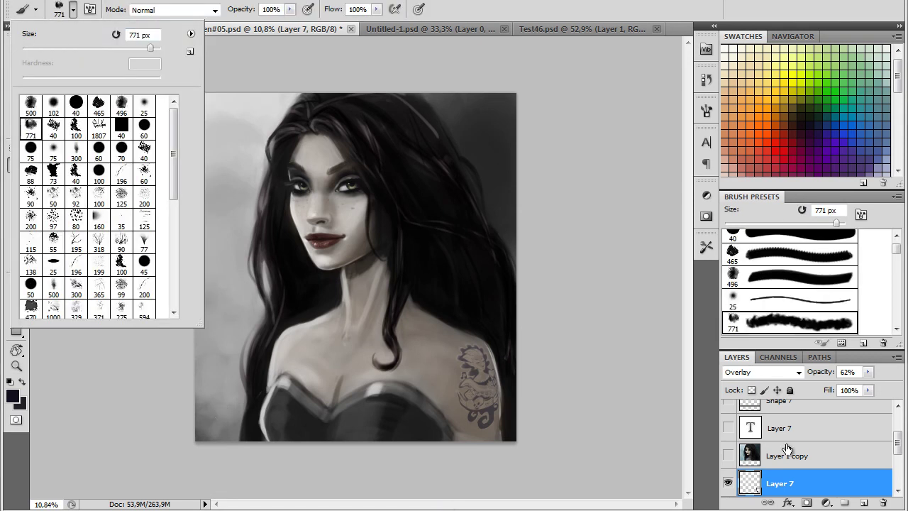
pyautogui.moveTo(898, 444); pyautogui.dragTo(898, 457)
pyautogui.click(834, 492)
pyautogui.click(864, 502)
pyautogui.keyDown('alt'); pyautogui.click(209, 431); pyautogui.keyUp('alt')
pyautogui.moveTo(210, 430)
pyautogui.mouseDown()
pyautogui.moveTo(203, 359)
pyautogui.moveTo(211, 309)
pyautogui.mouseUp()
pyautogui.keyDown('alt'); pyautogui.click(512, 205); pyautogui.keyUp('alt')
pyautogui.moveTo(223, 416)
pyautogui.mouseDown()
pyautogui.moveTo(237, 275)
pyautogui.moveTo(221, 405)
pyautogui.mouseUp()
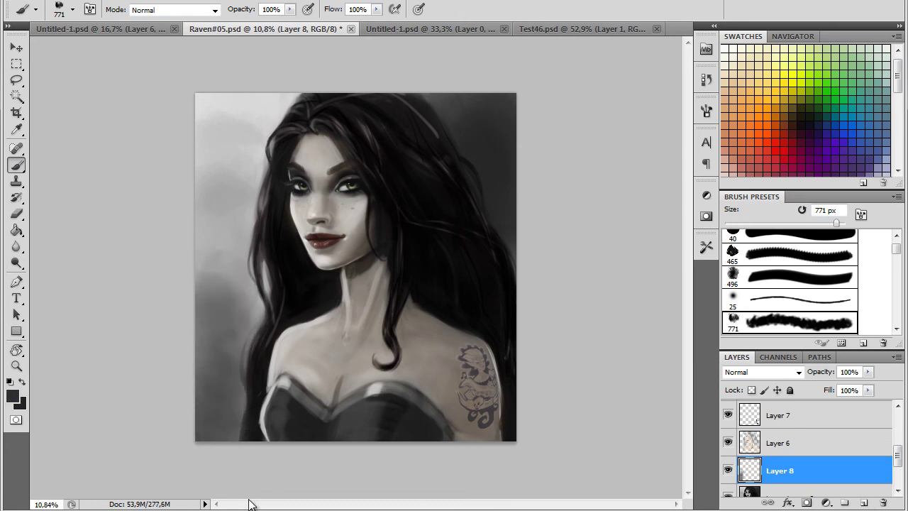
# Try merging the tattoo, colour, background and portrait layers into a single layer.
pyautogui.click(728, 414)
pyautogui.click(728, 414)
pyautogui.moveTo(898, 450)
pyautogui.mouseDown()
pyautogui.moveTo(899, 458)
pyautogui.moveTo(899, 440)
pyautogui.mouseUp()
pyautogui.click(766, 460)
pyautogui.scroll(-3, 770, 465)
pyautogui.keyDown('shift'); pyautogui.click(773, 469); pyautogui.keyUp('shift')
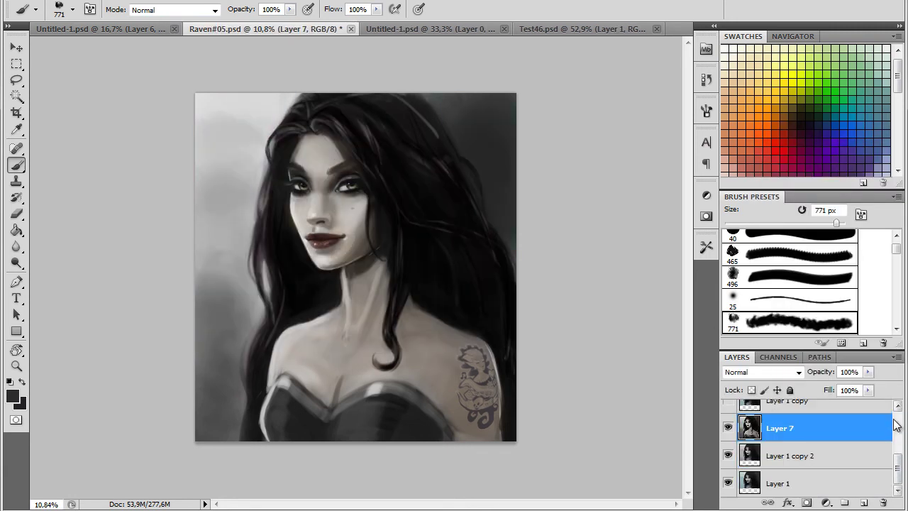
# Compare the merged layer with the older portrait layers by switching their visibility, and undo the merge.
pyautogui.click(728, 430)
pyautogui.click(728, 431)
pyautogui.click(727, 428)
pyautogui.click(728, 428)
pyautogui.click(728, 454)
pyautogui.click(729, 483)
pyautogui.click(728, 483)
pyautogui.click(728, 455)
pyautogui.moveTo(898, 479); pyautogui.dragTo(898, 442)
pyautogui.click(733, 449)
pyautogui.click(733, 448)
pyautogui.hotkey('ctrl', 'z')
# Delete the unneeded Layer 1 copy and the hidden text layer directly above it.
pyautogui.click(729, 442)
pyautogui.click(729, 441)
pyautogui.click(783, 443)
pyautogui.press('Delete')
pyautogui.click(785, 416)
pyautogui.press('Delete')
# Delete the text layer carrying the artist's name at the top of the layer stack.
pyautogui.moveTo(899, 451)
pyautogui.mouseDown()
pyautogui.moveTo(899, 466)
pyautogui.moveTo(902, 432)
pyautogui.mouseUp()
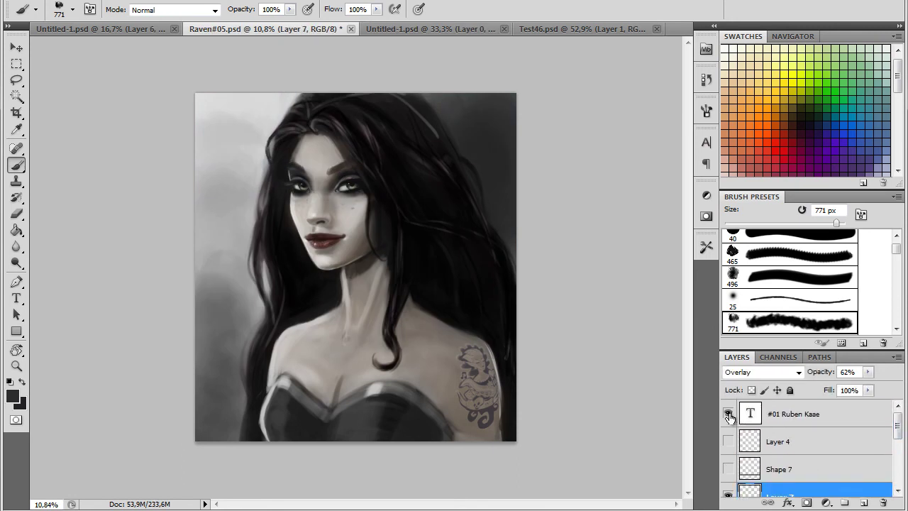
pyautogui.click(731, 417)
pyautogui.click(730, 417)
pyautogui.click(813, 416)
pyautogui.press('Delete')
# Check the top text layer and the grey Shape 7 band by toggling their visibility, and delete the Shape 7 layer.
pyautogui.click(729, 416)
pyautogui.click(729, 416)
pyautogui.click(729, 415)
pyautogui.click(729, 415)
pyautogui.click(729, 443)
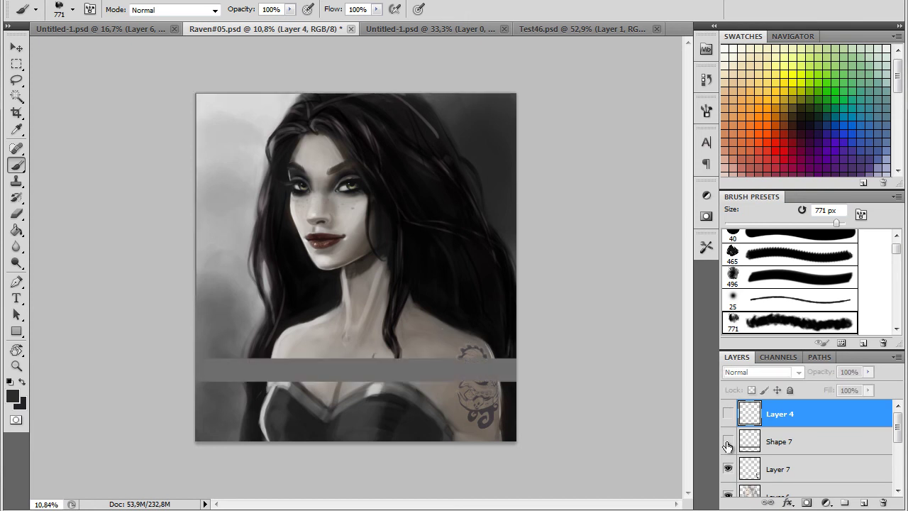
pyautogui.click(729, 444)
pyautogui.click(823, 438)
pyautogui.press('Delete')
# Show Layer 4 and move its signature and logo to the lower-left corner of the portrait.
pyautogui.click(729, 415)
pyautogui.click(800, 425)
pyautogui.click(799, 424)
pyautogui.press('v')
pyautogui.moveTo(486, 344); pyautogui.dragTo(253, 427)
pyautogui.press('l')
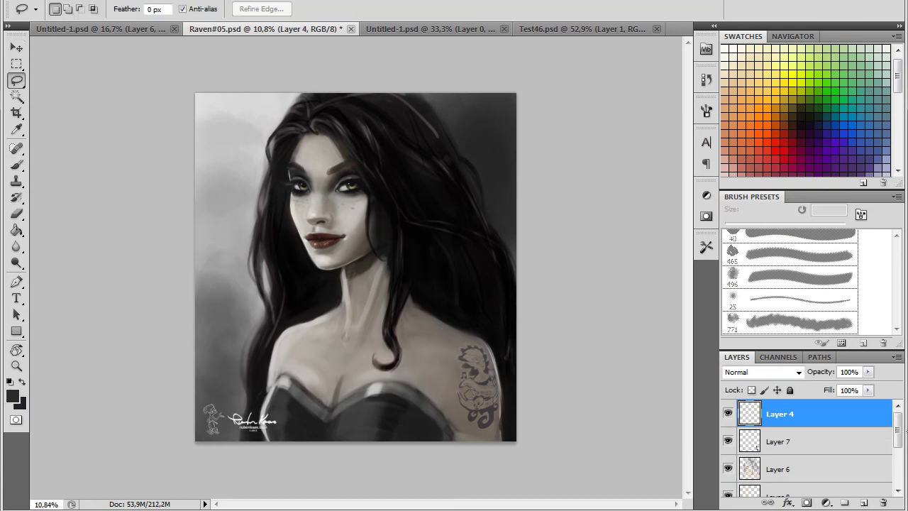
# Merge all the layers into a single layer and duplicate the merged layer.
pyautogui.scroll(-5, 815, 453)
pyautogui.hotkey('ctrl', 'alt', 'a')
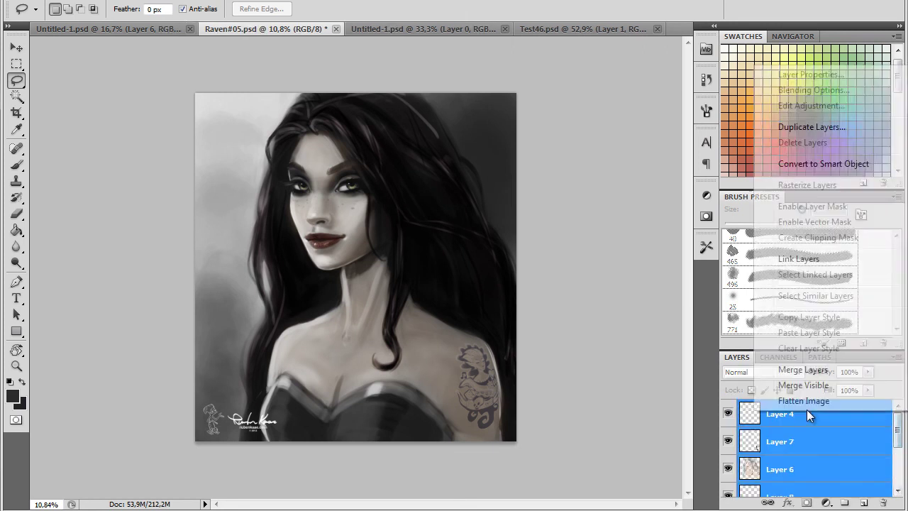
pyautogui.hotkey('ctrl', 'e')
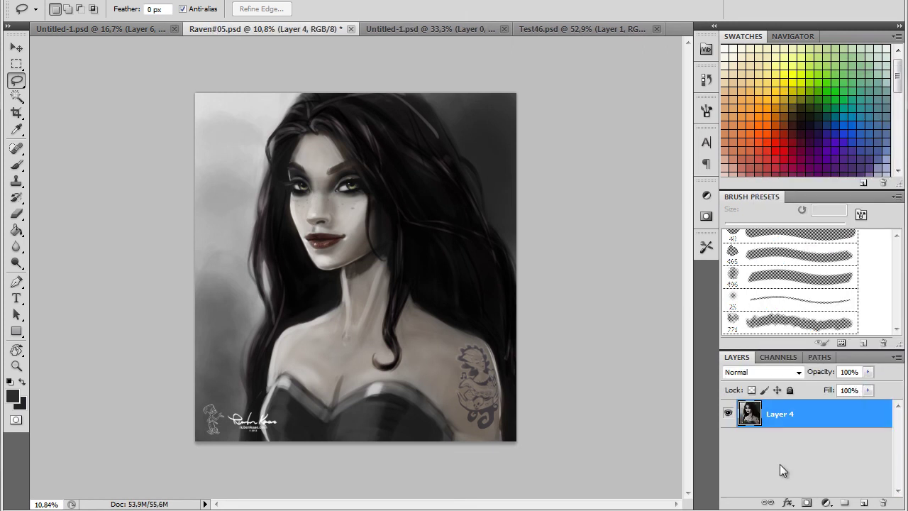
pyautogui.rightClick(780, 413)
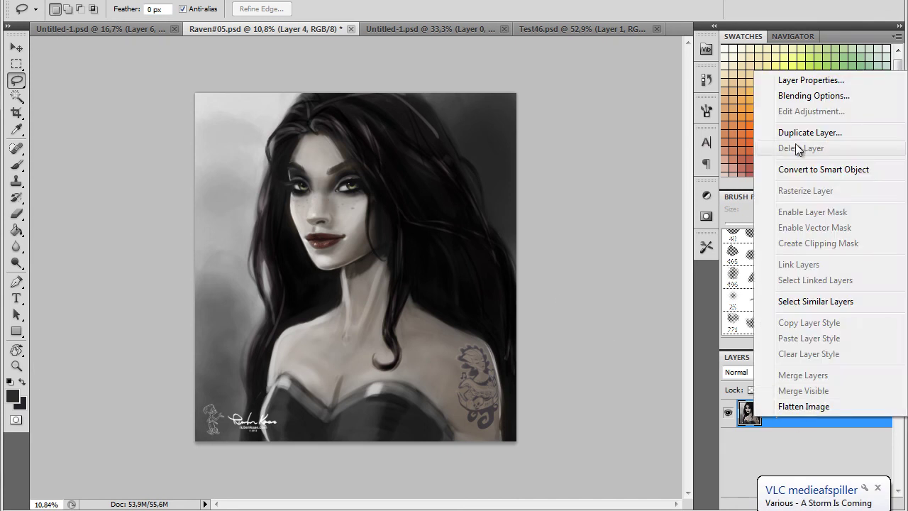
pyautogui.click(787, 128)
pyautogui.press('Return')
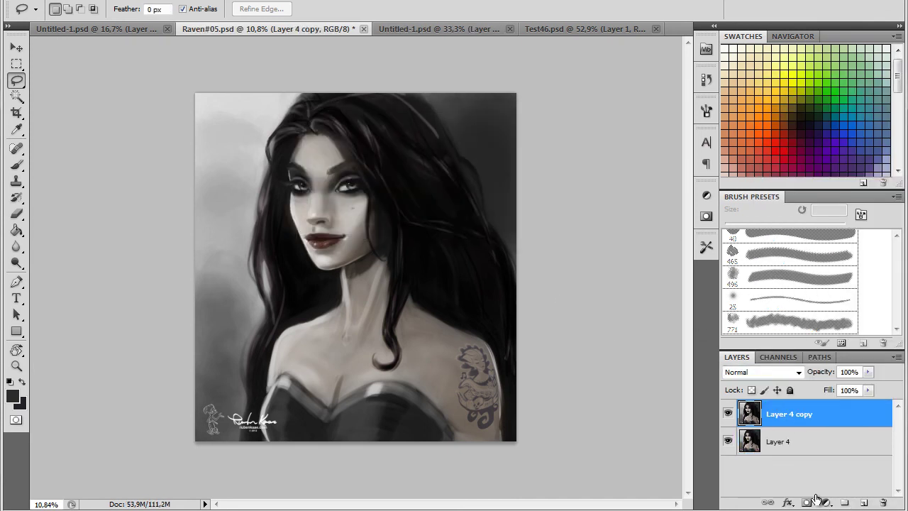
# Add a Color Balance adjustment layer that shifts the whole portrait toward warm reddish-brown tones.
pyautogui.click(825, 502)
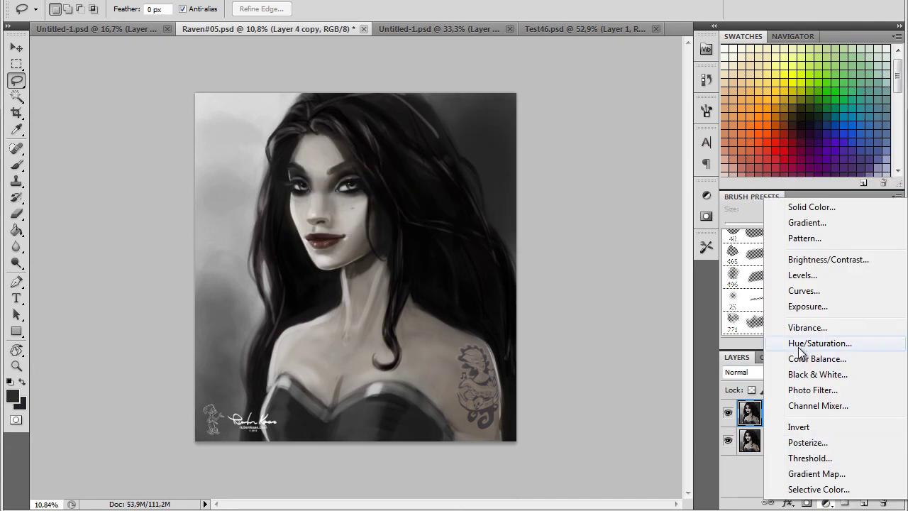
pyautogui.click(802, 359)
pyautogui.moveTo(600, 299); pyautogui.dragTo(602, 330)
pyautogui.moveTo(594, 361); pyautogui.dragTo(595, 361)
pyautogui.click(667, 190)
# Try a Hue/Saturation adjustment layer above the Color Balance layer, compare its effect, and delete it.
pyautogui.click(825, 502)
pyautogui.click(807, 348)
pyautogui.moveTo(617, 267); pyautogui.dragTo(623, 293)
pyautogui.click(672, 192)
pyautogui.press('Delete')
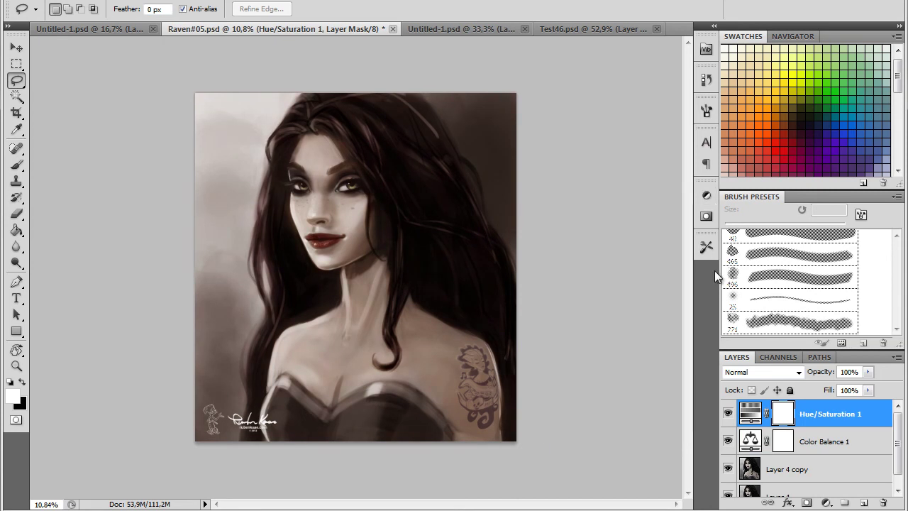
pyautogui.click(728, 416)
pyautogui.click(728, 414)
# Sample a near-black colour and darken the upper-right background on Layer 4 copy with gradients at 15% and 50% opacity.
pyautogui.click(17, 230)
pyautogui.click(13, 397)
pyautogui.click(631, 69)
pyautogui.press('i')
pyautogui.click(17, 166)
pyautogui.click(17, 130)
pyautogui.click(763, 435)
pyautogui.click(487, 260)
pyautogui.click(17, 231)
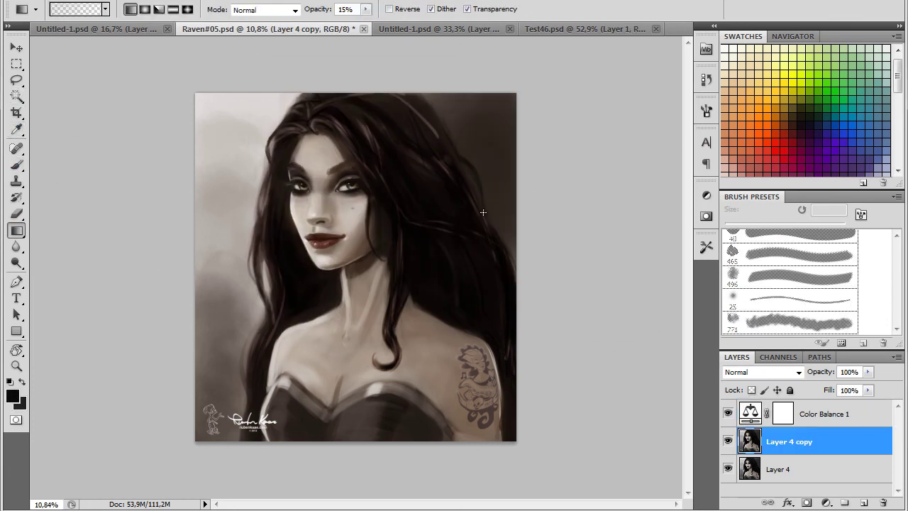
pyautogui.moveTo(562, 93); pyautogui.dragTo(413, 207)
pyautogui.moveTo(366, 10); pyautogui.dragTo(393, 34)
pyautogui.moveTo(562, 92); pyautogui.dragTo(407, 208)
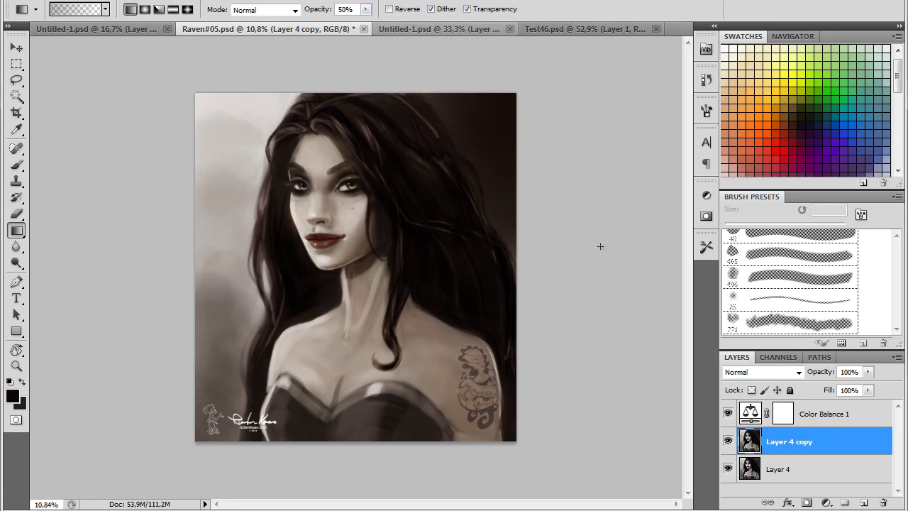
# Paint over the outer right edge of the hair with a dark 191 px brush.
pyautogui.click(17, 164)
pyautogui.click(73, 9)
pyautogui.click(31, 103)
pyautogui.moveTo(146, 48)
pyautogui.mouseDown()
pyautogui.moveTo(85, 48)
pyautogui.moveTo(123, 48)
pyautogui.mouseUp()
pyautogui.click(438, 123)
pyautogui.click(73, 9)
pyautogui.moveTo(427, 124); pyautogui.dragTo(465, 181)
# Paint thin strands into the right side of the hair with a 65 px brush.
pyautogui.click(73, 9)
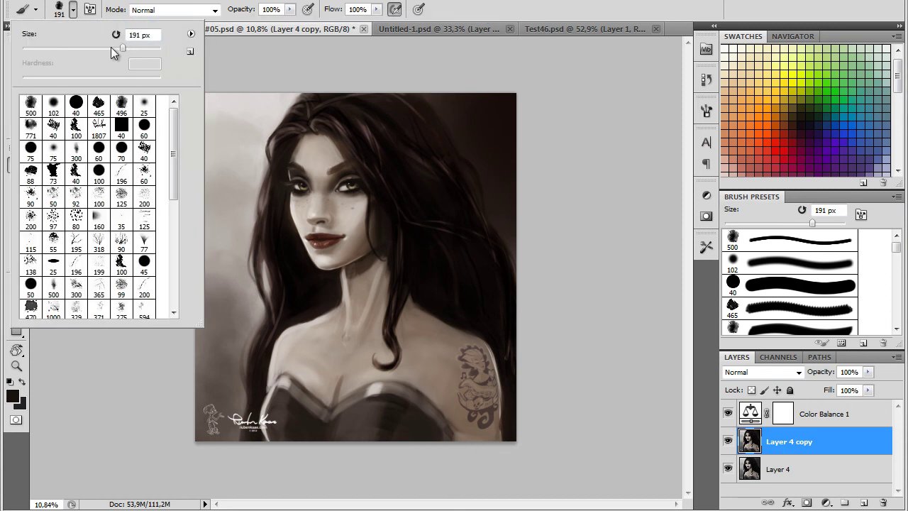
pyautogui.moveTo(122, 48); pyautogui.dragTo(69, 48)
pyautogui.click(90, 9)
pyautogui.click(459, 159)
pyautogui.moveTo(653, 174); pyautogui.dragTo(541, 175)
pyautogui.click(668, 108)
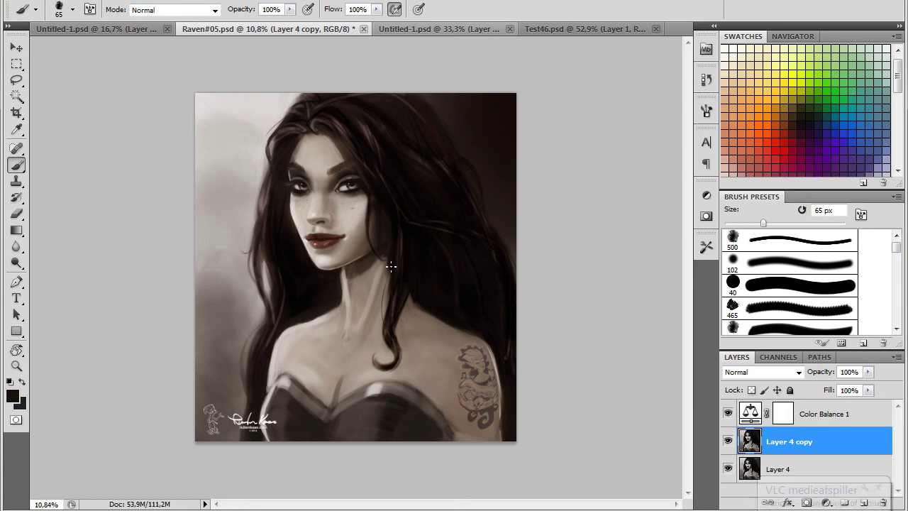
# Touch up the tattooed arm and its outer edge with a soft 189 px brush, using colours sampled from the portrait.
pyautogui.keyDown('alt'); pyautogui.click(217, 97); pyautogui.keyUp('alt')
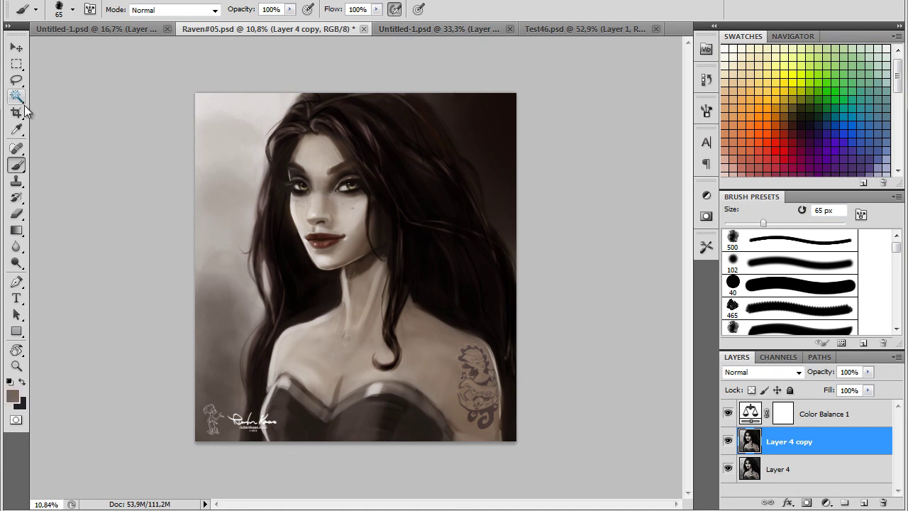
pyautogui.click(72, 10)
pyautogui.click(55, 104)
pyautogui.moveTo(91, 48); pyautogui.dragTo(123, 47)
pyautogui.keyDown('alt'); pyautogui.click(251, 179); pyautogui.keyUp('alt')
pyautogui.moveTo(482, 365)
pyautogui.mouseDown()
pyautogui.moveTo(487, 416)
pyautogui.moveTo(487, 367)
pyautogui.moveTo(491, 395)
pyautogui.mouseUp()
pyautogui.keyDown('alt'); pyautogui.click(505, 356); pyautogui.keyUp('alt')
pyautogui.moveTo(496, 363); pyautogui.dragTo(496, 397)
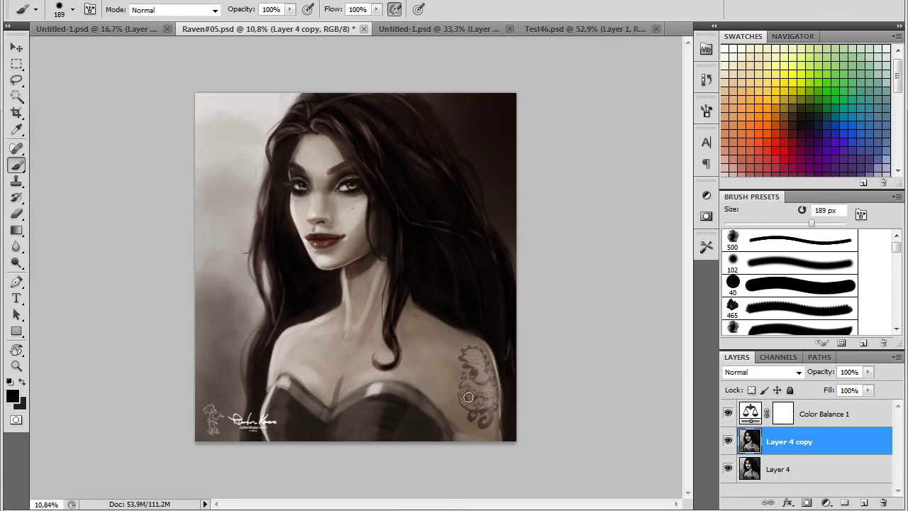
# Sample a dark hair colour and retouch small details near the eye with a 63 px brush.
pyautogui.keyDown('alt'); pyautogui.click(407, 232); pyautogui.keyUp('alt')
pyautogui.click(728, 414)
pyautogui.moveTo(101, 54); pyautogui.dragTo(63, 50)
pyautogui.click(329, 176)
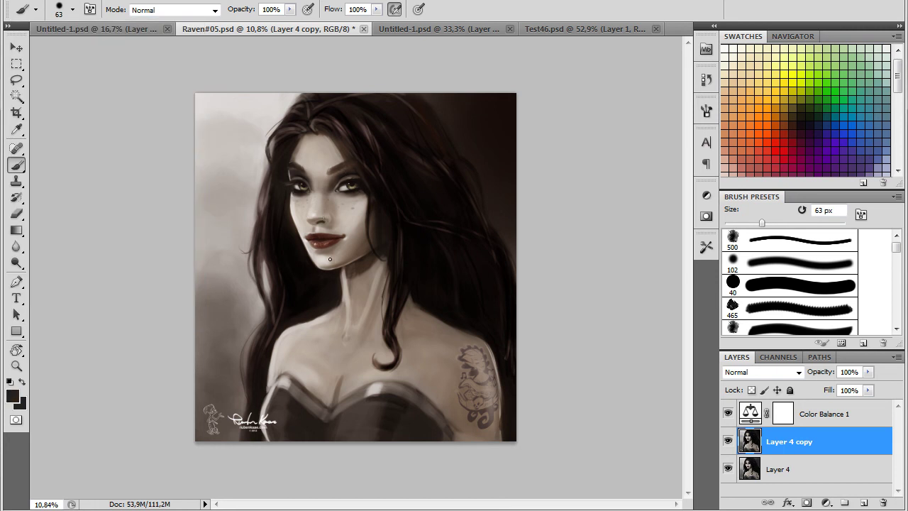
# Darken the lower part of the bodice with a soft 618 px brush.
pyautogui.click(72, 9)
pyautogui.moveTo(64, 54); pyautogui.dragTo(177, 55)
pyautogui.click(364, 427)
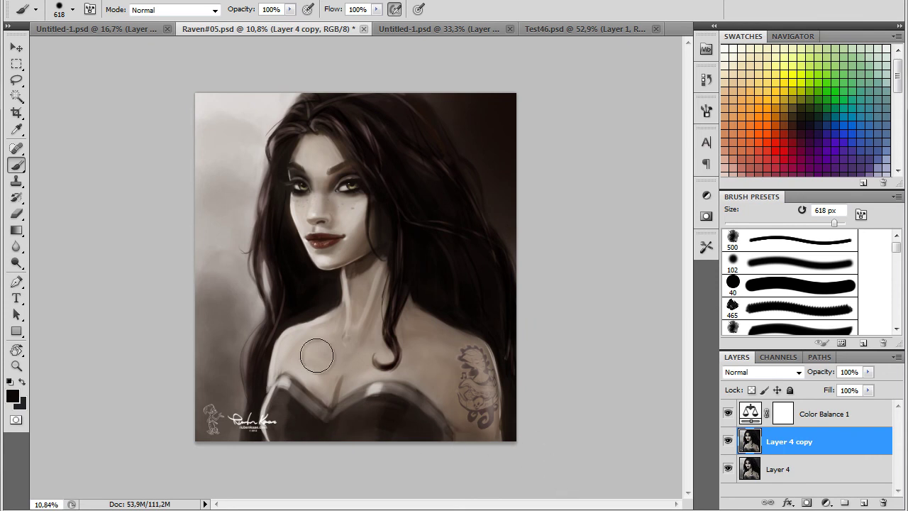
# Deepen the shadow under the chin and along the neck with a dark brush at 67 px and 168 px.
pyautogui.keyDown('alt'); pyautogui.click(310, 274); pyautogui.keyUp('alt')
pyautogui.click(71, 9)
pyautogui.moveTo(177, 55); pyautogui.dragTo(65, 56)
pyautogui.click(346, 269)
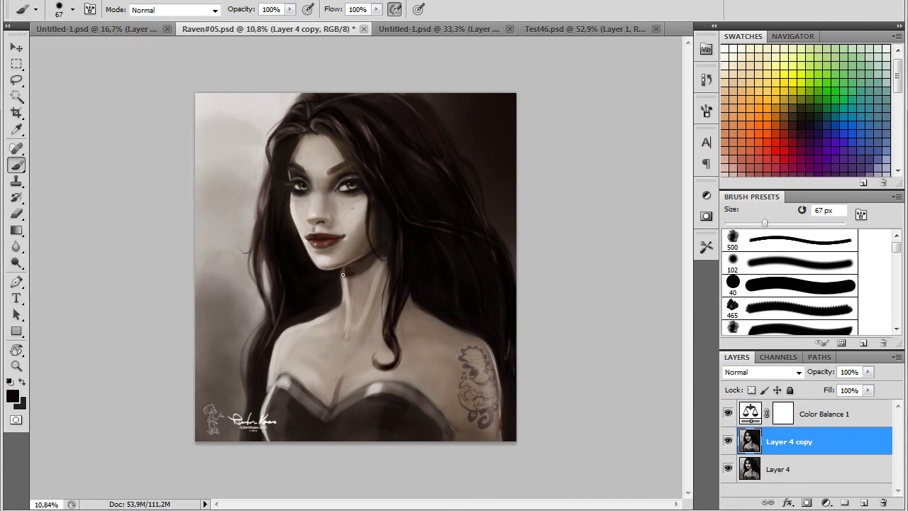
pyautogui.moveTo(342, 277); pyautogui.dragTo(355, 278)
pyautogui.click(73, 9)
pyautogui.moveTo(64, 55); pyautogui.dragTo(119, 55)
pyautogui.moveTo(347, 269); pyautogui.dragTo(380, 262)
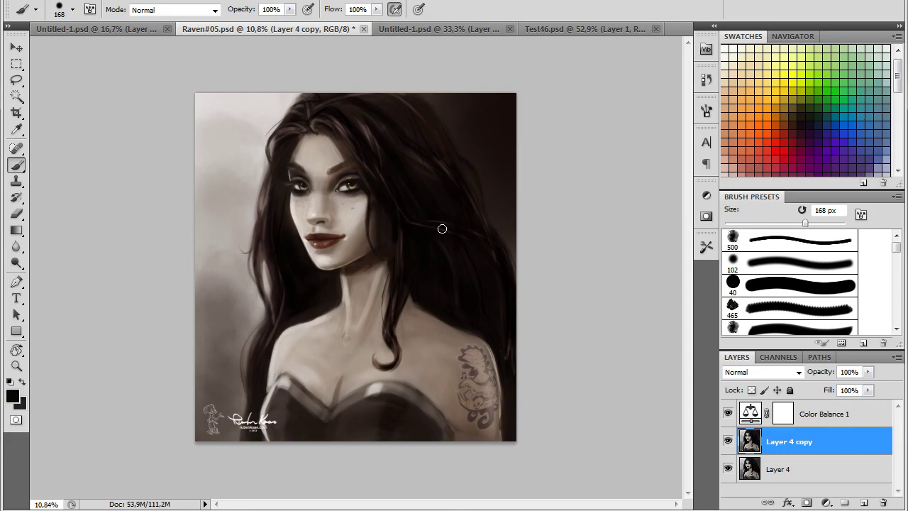
# Apply a Lens Correction filter to Layer 4 copy with custom chromatic aberration settings that add colour fringing.
pyautogui.hotkey('ctrl', 'shift', 'r')
pyautogui.click(110, 460)
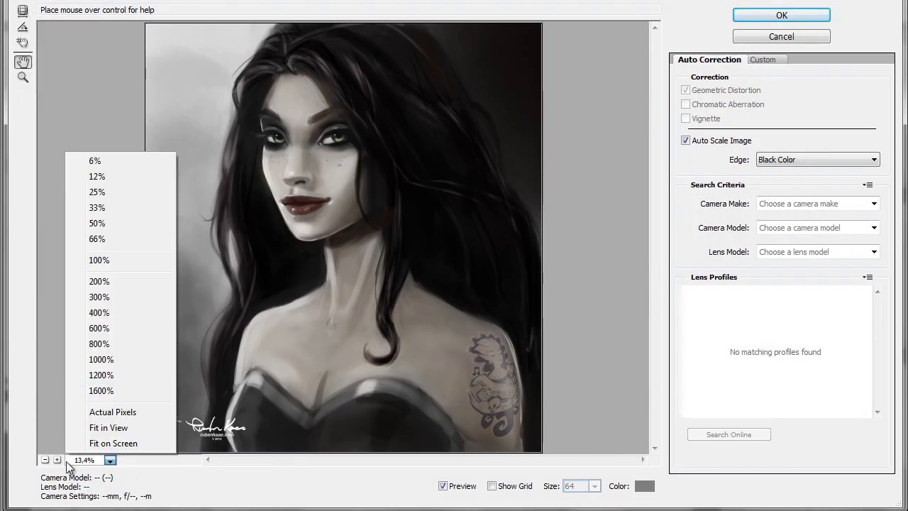
pyautogui.click(93, 195)
pyautogui.click(762, 60)
pyautogui.moveTo(781, 178); pyautogui.dragTo(750, 235)
pyautogui.moveTo(759, 204); pyautogui.dragTo(692, 205)
pyautogui.moveTo(819, 178); pyautogui.dragTo(692, 178)
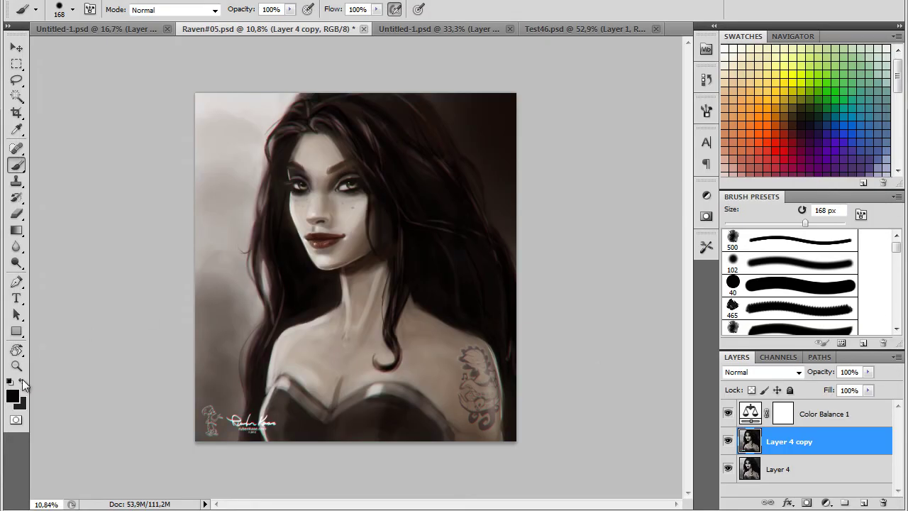
# Inspect the portrait up close and compare it with and without Layer 4 copy and the Color Balance layer.
pyautogui.click(16, 367)
pyautogui.moveTo(316, 249)
pyautogui.mouseDown()
pyautogui.moveTo(375, 252)
pyautogui.moveTo(320, 251)
pyautogui.mouseUp()
pyautogui.click(729, 442)
pyautogui.click(729, 443)
pyautogui.click(729, 442)
pyautogui.click(728, 414)
pyautogui.moveTo(393, 265); pyautogui.dragTo(371, 266)
# Save the document as a new numbered Raven PSD version in the Raven folder.
pyautogui.click(41, 0)
pyautogui.click(65, 203)
pyautogui.click(749, 285)
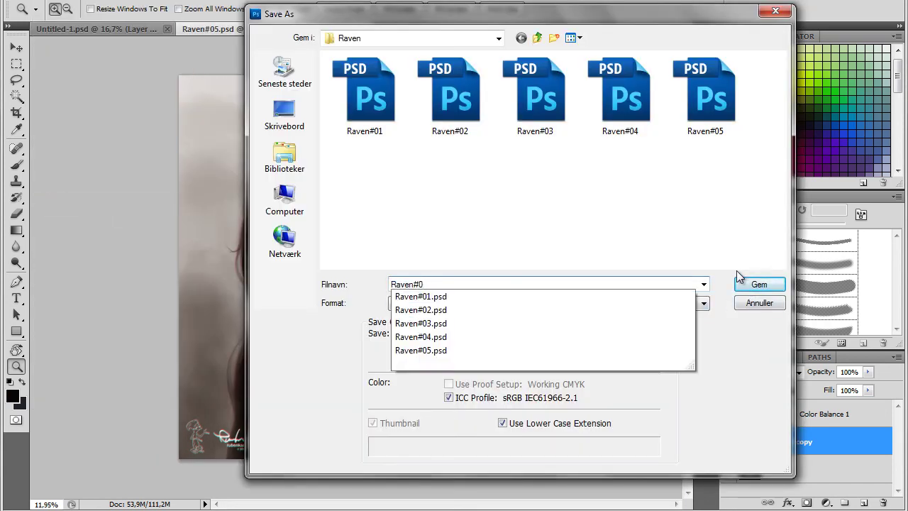